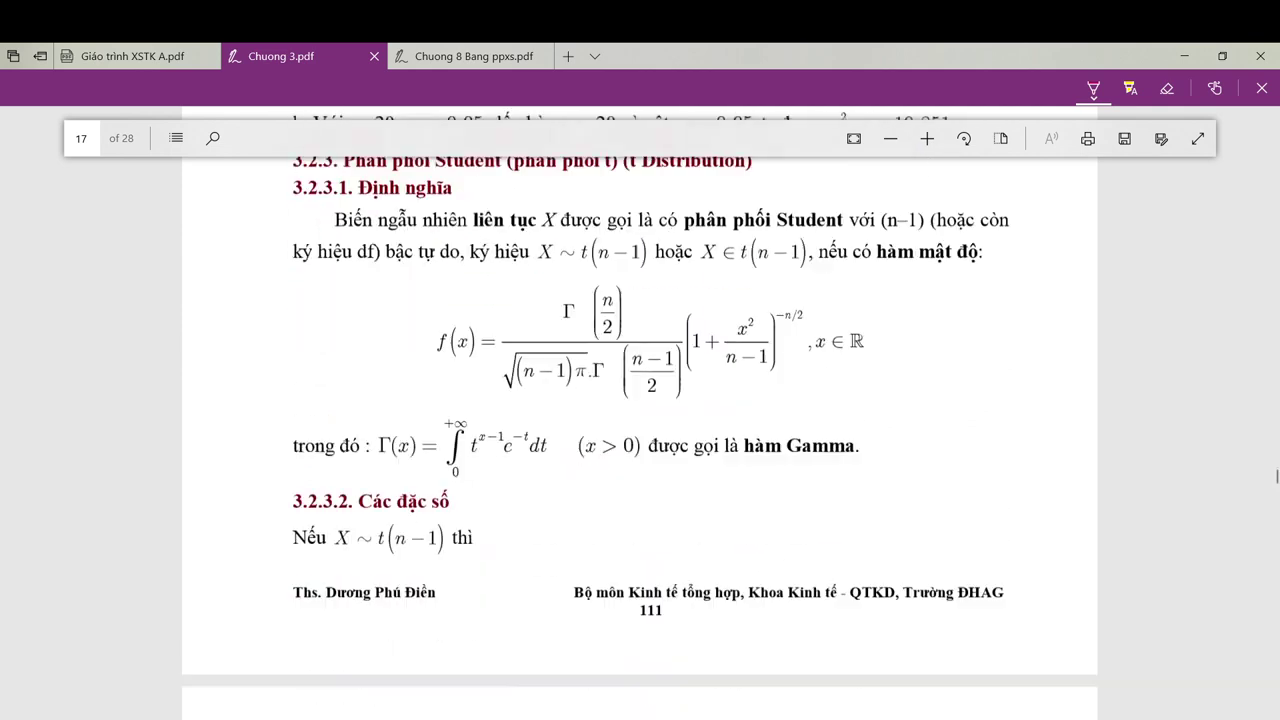
# Look through Chuong 3.pdf from the Student and Fisher distribution sections to the chapter's exercises
pyautogui.scroll(2, 640, 420)
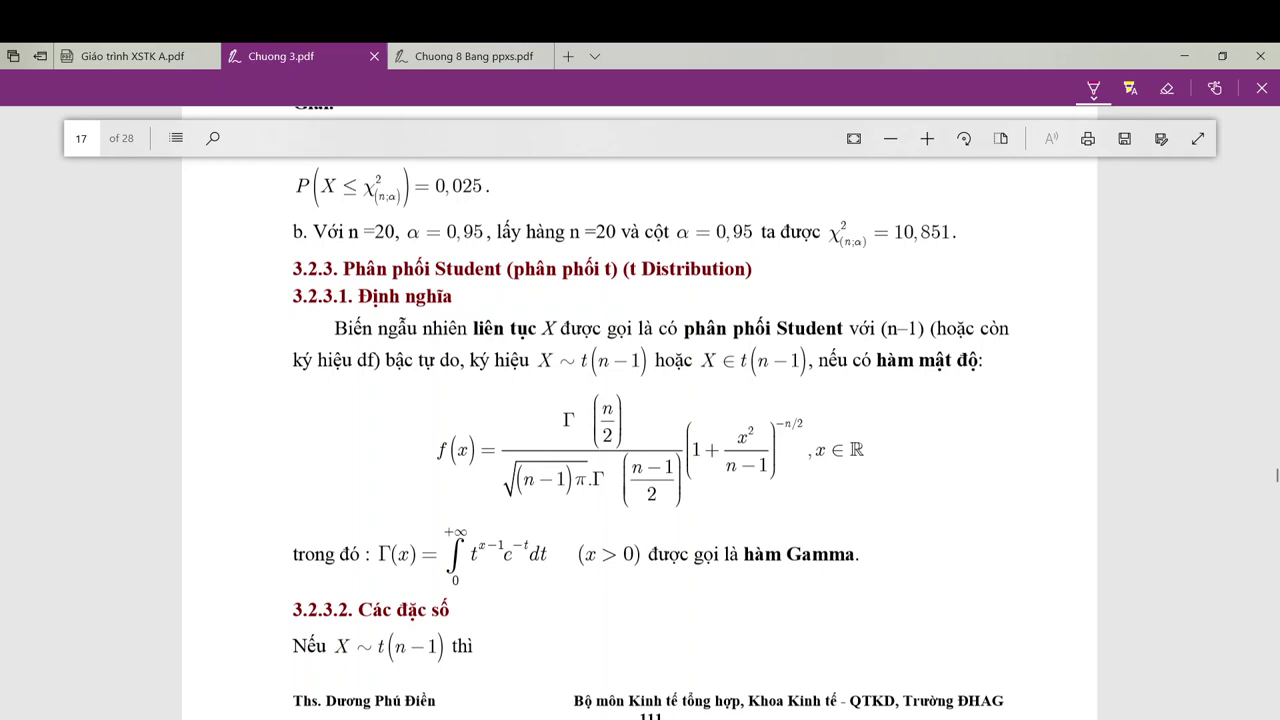
pyautogui.scroll(-5, 640, 420)
pyautogui.scroll(-10, 640, 420)
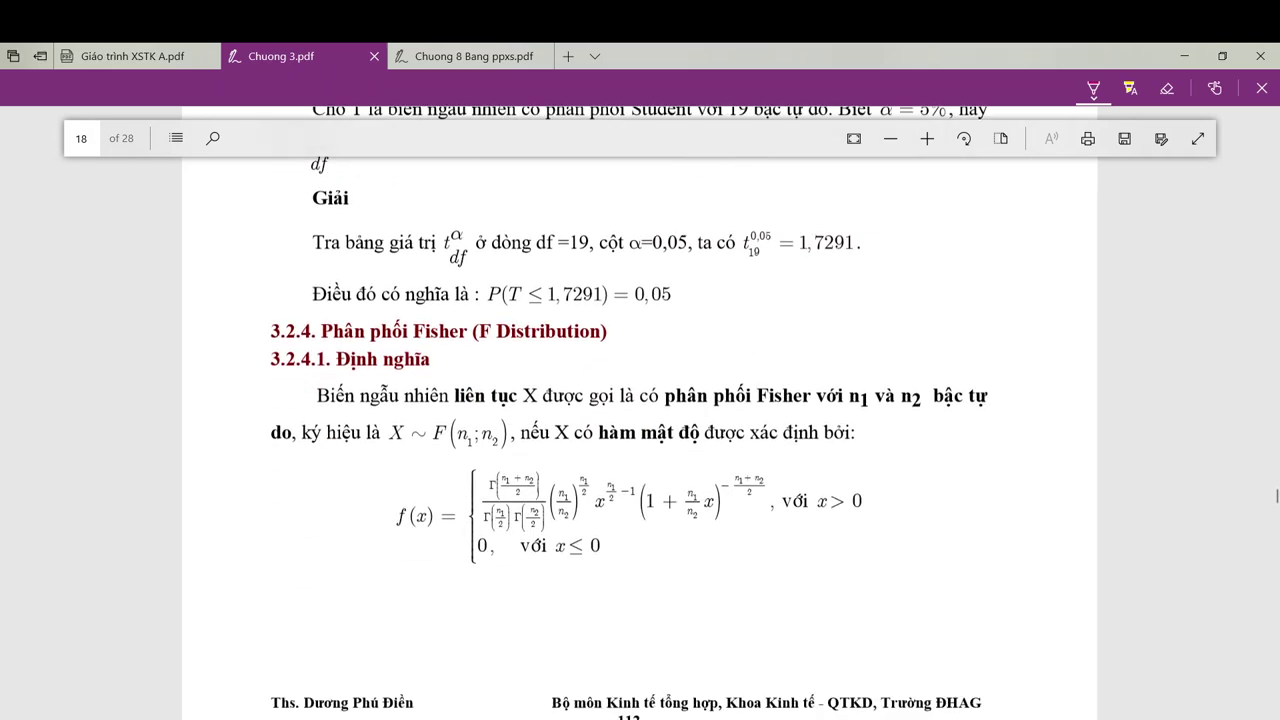
pyautogui.scroll(-12, 640, 420)
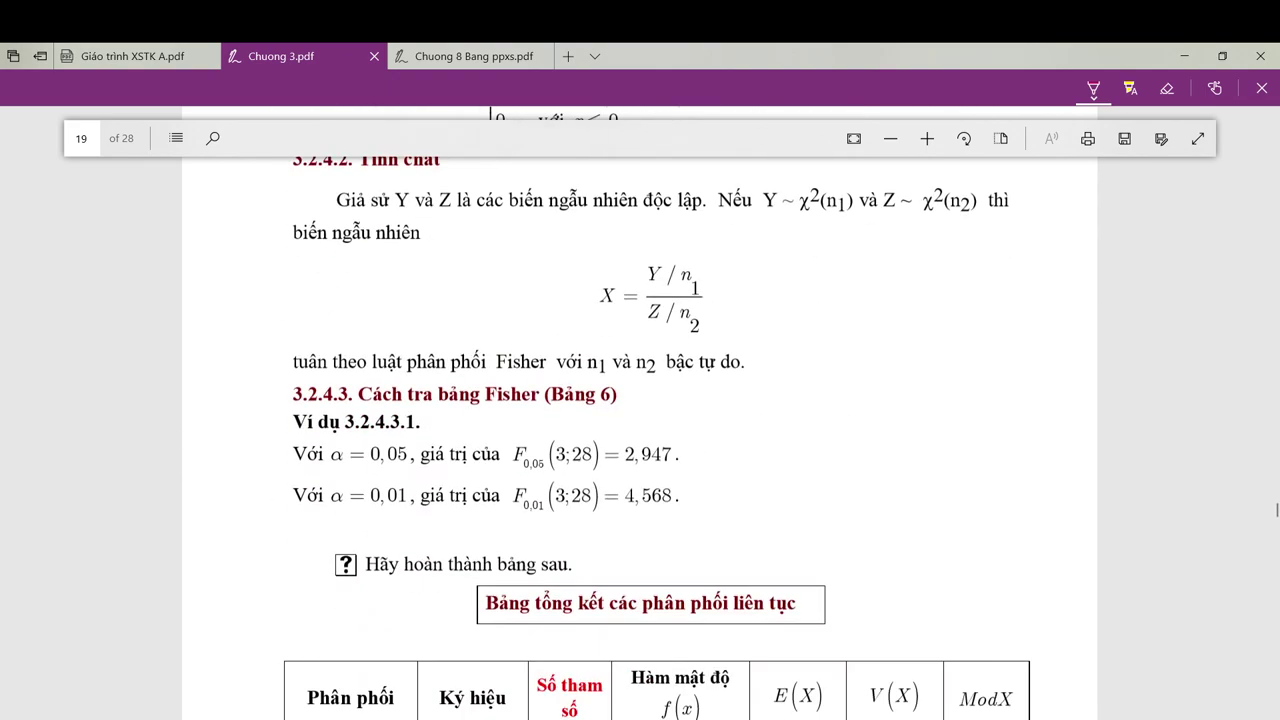
pyautogui.scroll(-5, 640, 420)
pyautogui.scroll(5, 640, 420)
pyautogui.scroll(-15, 640, 420)
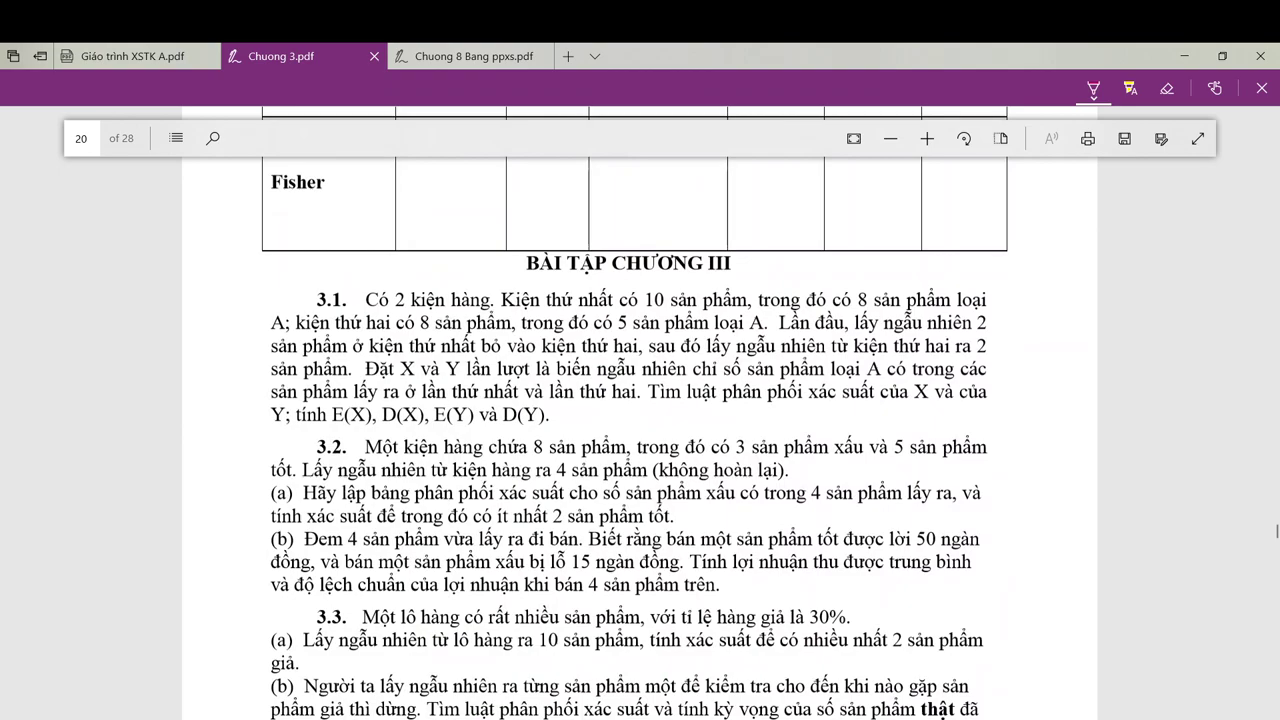
pyautogui.scroll(-3, 640, 420)
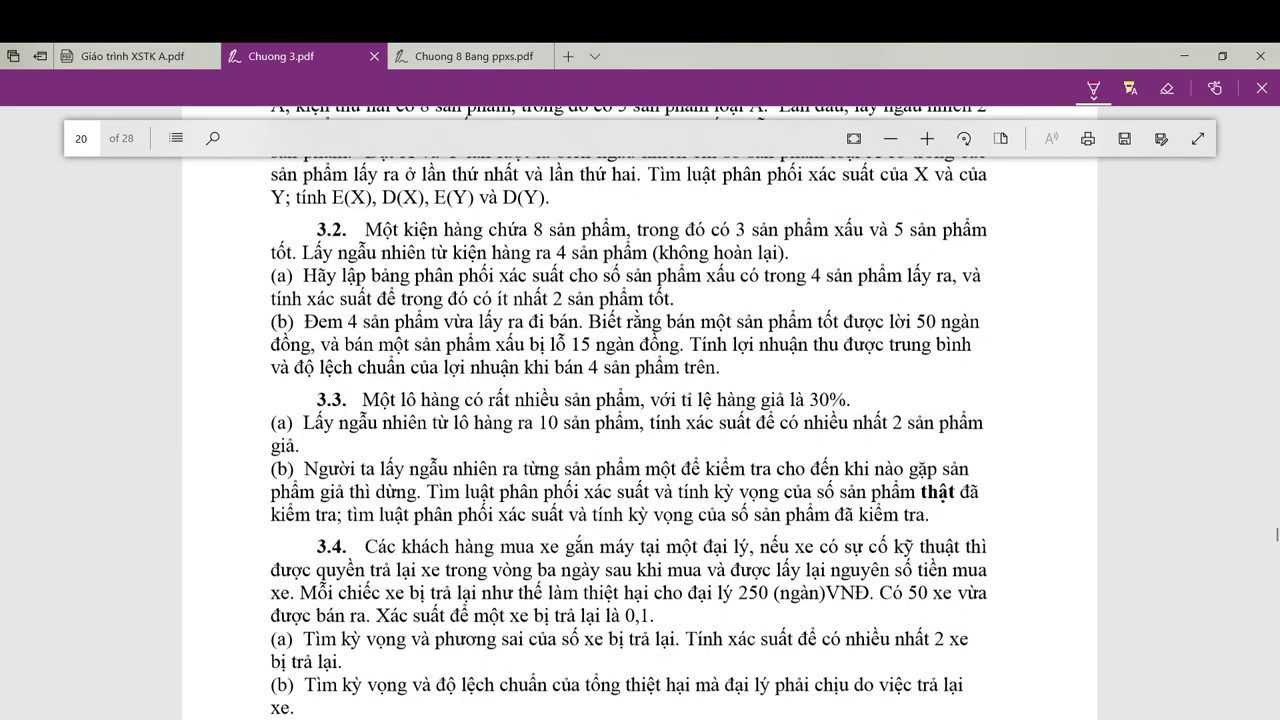
pyautogui.scroll(-20, 640, 420)
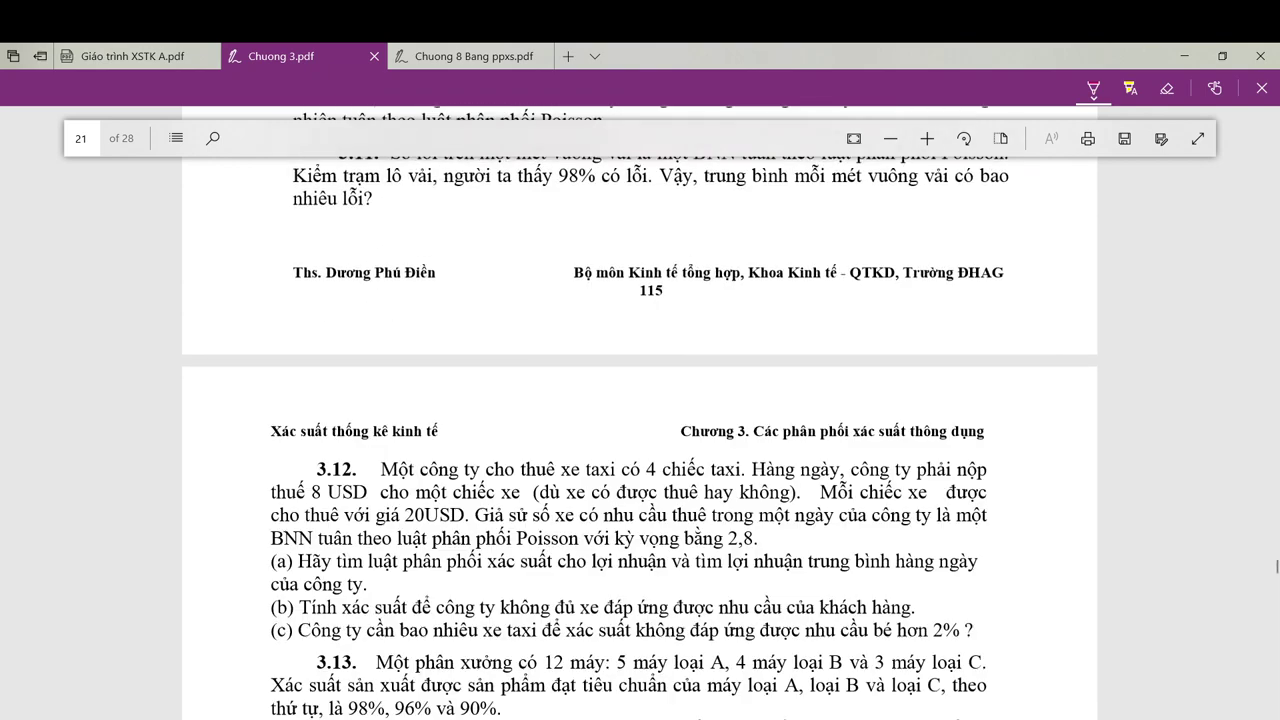
# Switch to the blank document page and handwrite a first branch of a diagram labelled "pp nhị thức"
pyautogui.click(560, 718)
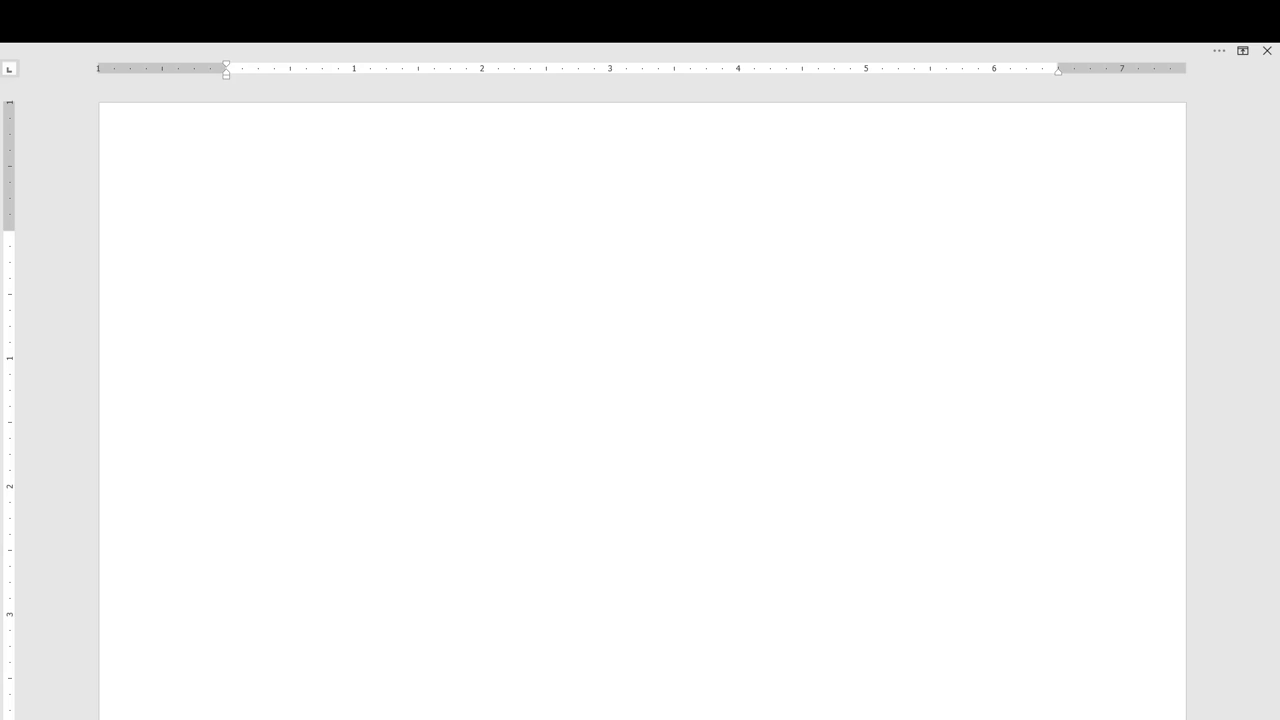
pyautogui.moveTo(264, 314)
pyautogui.mouseDown()
pyautogui.moveTo(368, 230)
pyautogui.moveTo(423, 228)
pyautogui.moveTo(479, 202)
pyautogui.moveTo(491, 230)
pyautogui.moveTo(495, 216)
pyautogui.mouseUp()
pyautogui.moveTo(486, 247); pyautogui.dragTo(497, 241)
pyautogui.moveTo(518, 212)
pyautogui.mouseDown()
pyautogui.moveTo(523, 235)
pyautogui.moveTo(558, 229)
pyautogui.moveTo(528, 212)
pyautogui.mouseUp()
pyautogui.moveTo(545, 208); pyautogui.dragTo(584, 198)
# Draw a second branch from the same origin and handwrite the label "pp siêu bội" beside it
pyautogui.moveTo(282, 310)
pyautogui.mouseDown()
pyautogui.moveTo(396, 306)
pyautogui.moveTo(401, 344)
pyautogui.mouseUp()
pyautogui.moveTo(416, 302); pyautogui.dragTo(423, 336)
pyautogui.moveTo(429, 303); pyautogui.dragTo(430, 318)
pyautogui.moveTo(488, 278); pyautogui.dragTo(472, 310)
pyautogui.moveTo(490, 298)
pyautogui.mouseDown()
pyautogui.moveTo(528, 306)
pyautogui.moveTo(514, 280)
pyautogui.moveTo(570, 306)
pyautogui.moveTo(594, 292)
pyautogui.moveTo(588, 280)
pyautogui.mouseUp()
pyautogui.moveTo(564, 320); pyautogui.dragTo(576, 320)
# Draw a third branch below the others and handwrite the label "pp Poisson"
pyautogui.moveTo(302, 316)
pyautogui.mouseDown()
pyautogui.moveTo(396, 386)
pyautogui.moveTo(428, 378)
pyautogui.mouseUp()
pyautogui.moveTo(422, 372)
pyautogui.mouseDown()
pyautogui.moveTo(434, 416)
pyautogui.moveTo(452, 370)
pyautogui.moveTo(486, 392)
pyautogui.mouseUp()
pyautogui.moveTo(490, 360)
pyautogui.mouseDown()
pyautogui.moveTo(532, 386)
pyautogui.moveTo(572, 380)
pyautogui.mouseUp()
pyautogui.moveTo(578, 384); pyautogui.dragTo(598, 376)
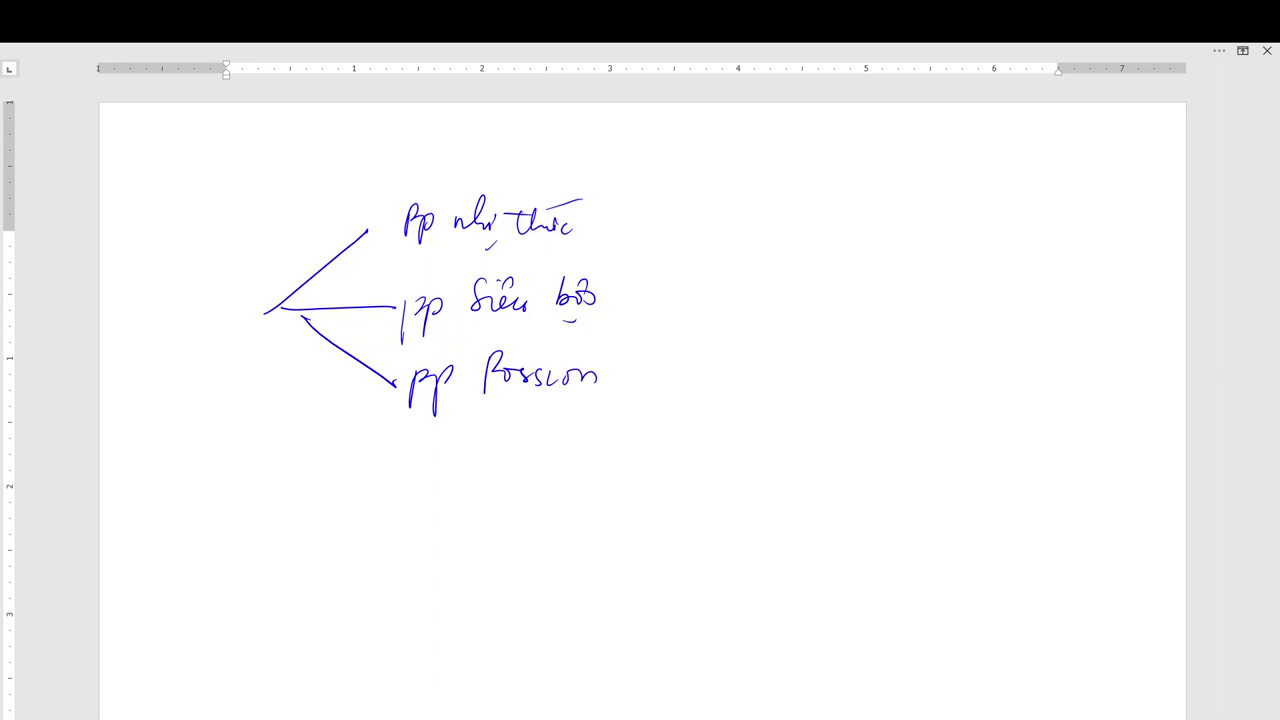
# Draw a fourth branch labelled "pp chuẩn" and group all four labels with a curly brace
pyautogui.moveTo(276, 320); pyautogui.dragTo(344, 476)
pyautogui.moveTo(378, 462); pyautogui.dragTo(540, 458)
pyautogui.moveTo(508, 440); pyautogui.dragTo(552, 432)
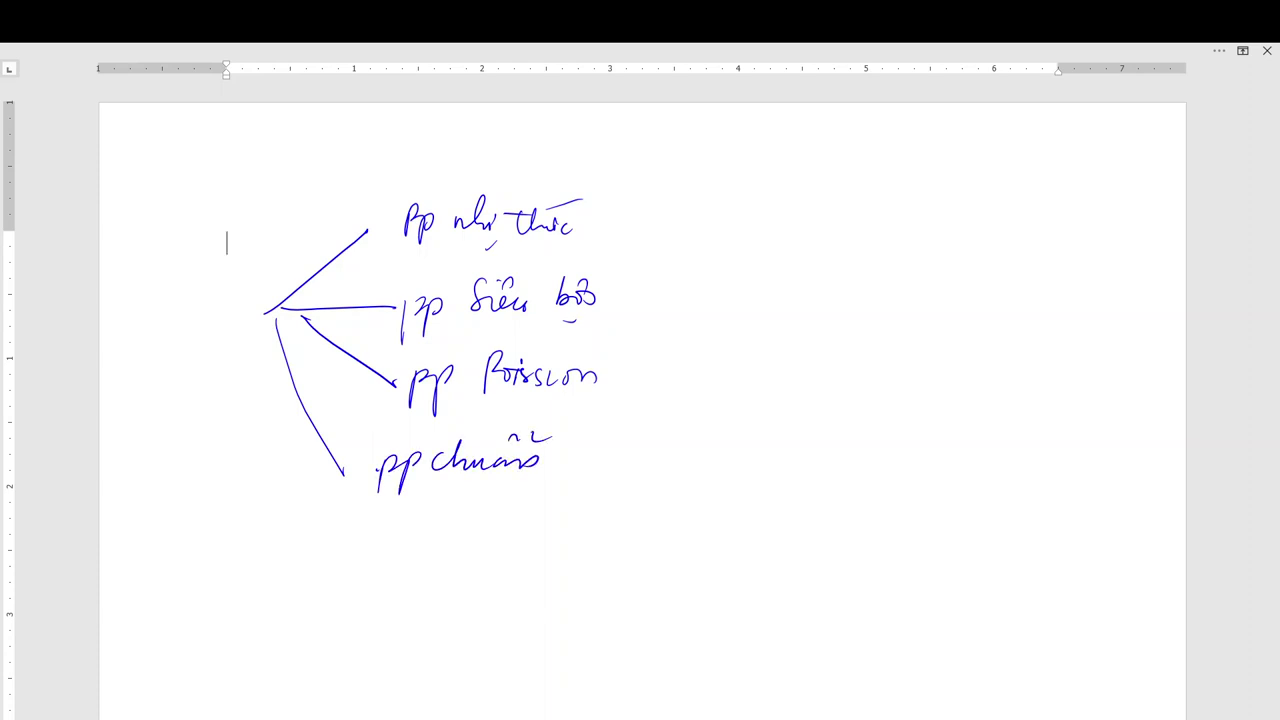
pyautogui.moveTo(658, 222)
pyautogui.mouseDown()
pyautogui.moveTo(632, 312)
pyautogui.moveTo(558, 457)
pyautogui.mouseUp()
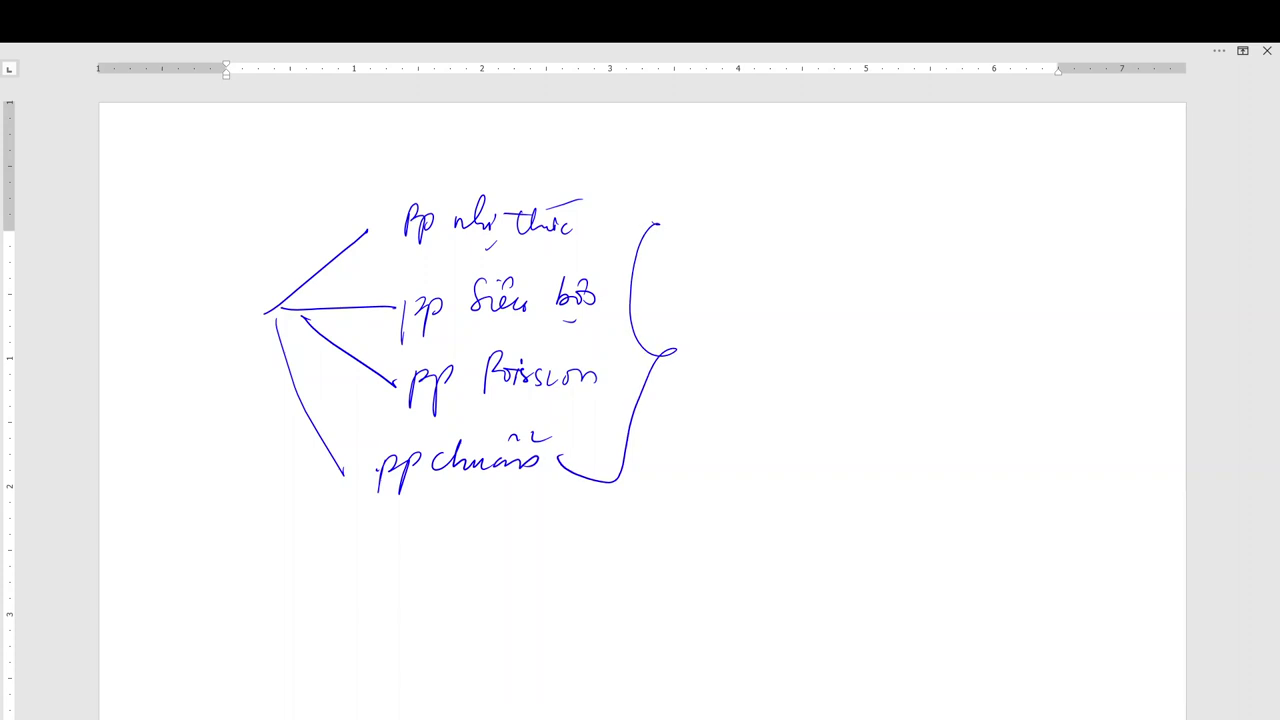
pyautogui.moveTo(642, 209); pyautogui.dragTo(656, 224)
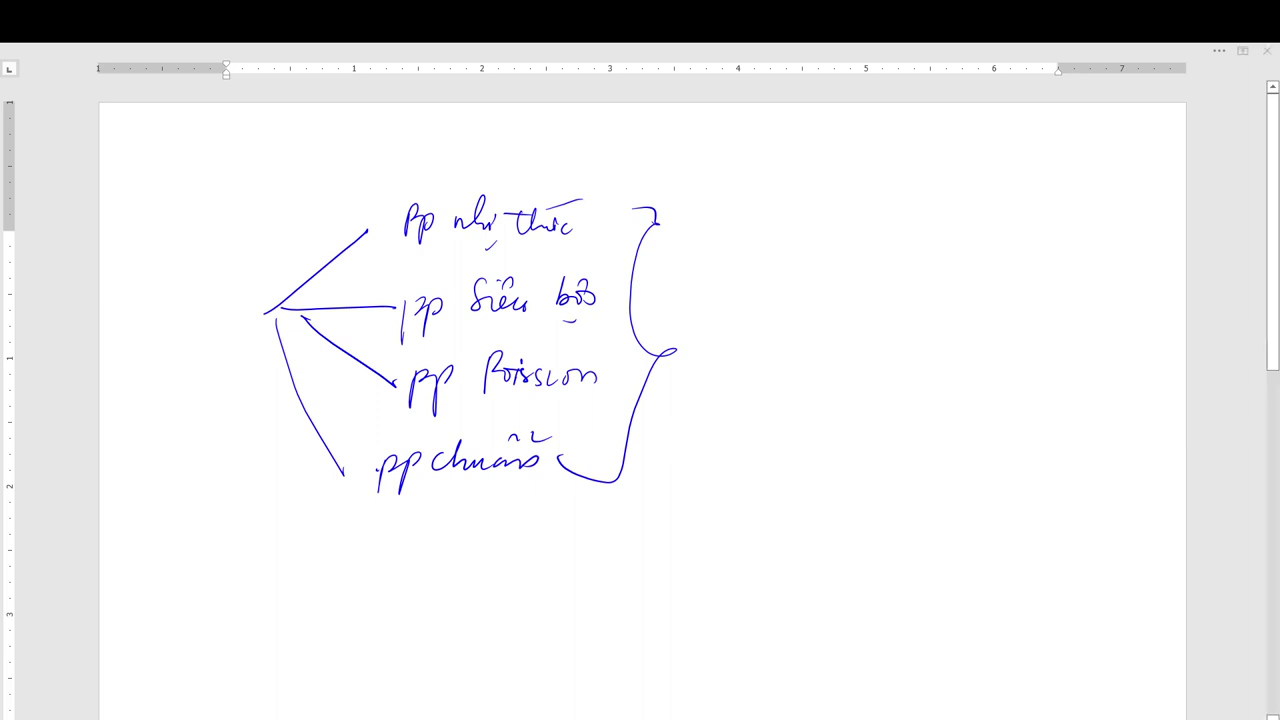
# Switch to the PowerPoint slide show and end it, keeping the ink annotations
pyautogui.hotkey('alt', 'Tab')
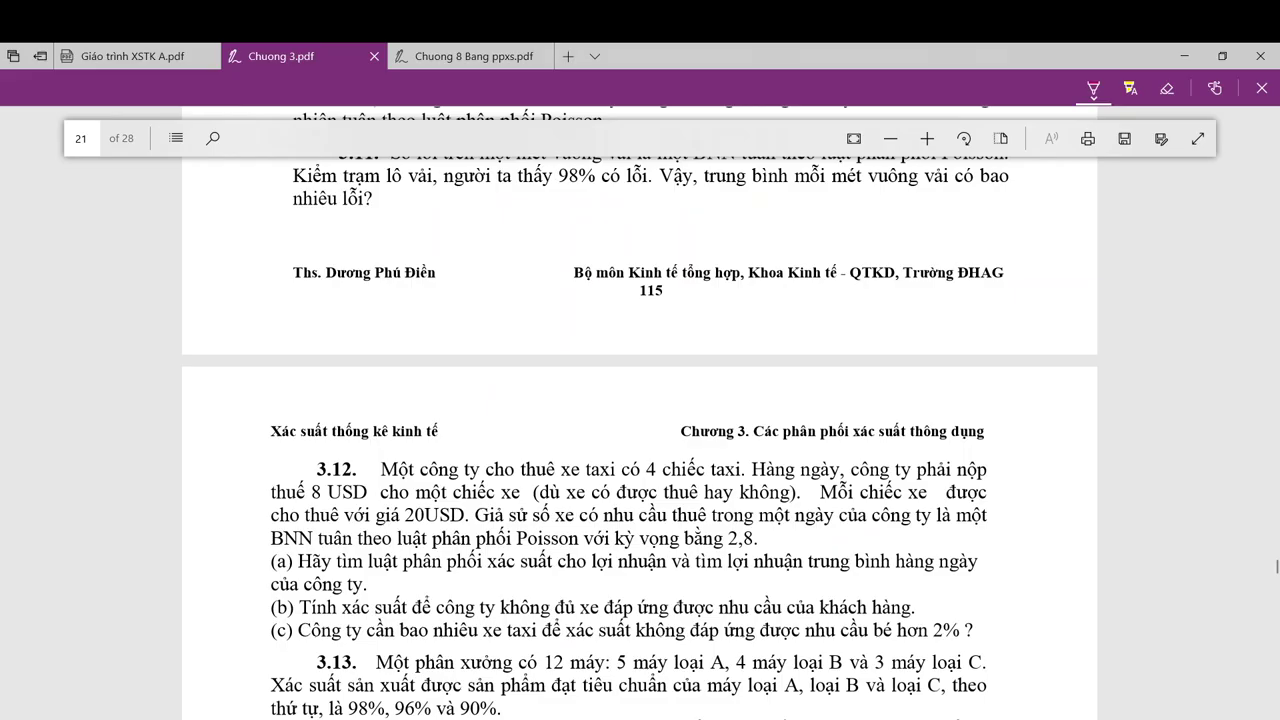
pyautogui.moveTo(516, 717)
pyautogui.click(606, 670)
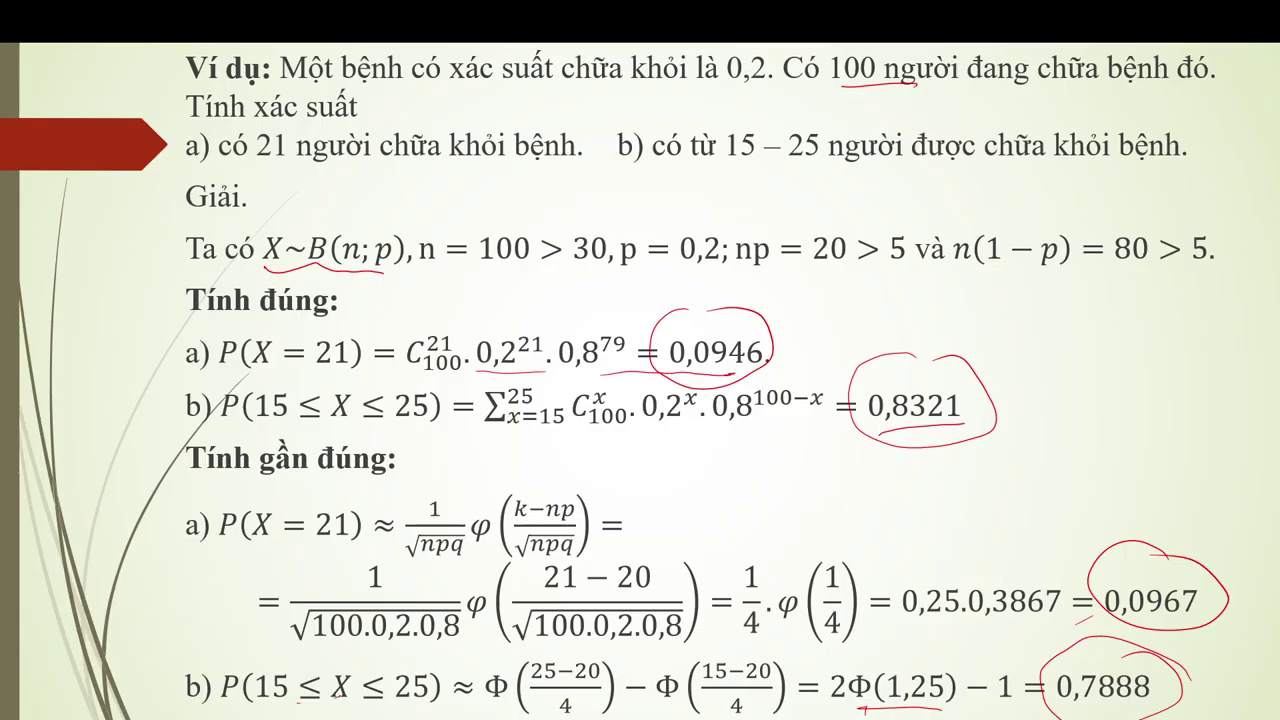
pyautogui.press('Escape')
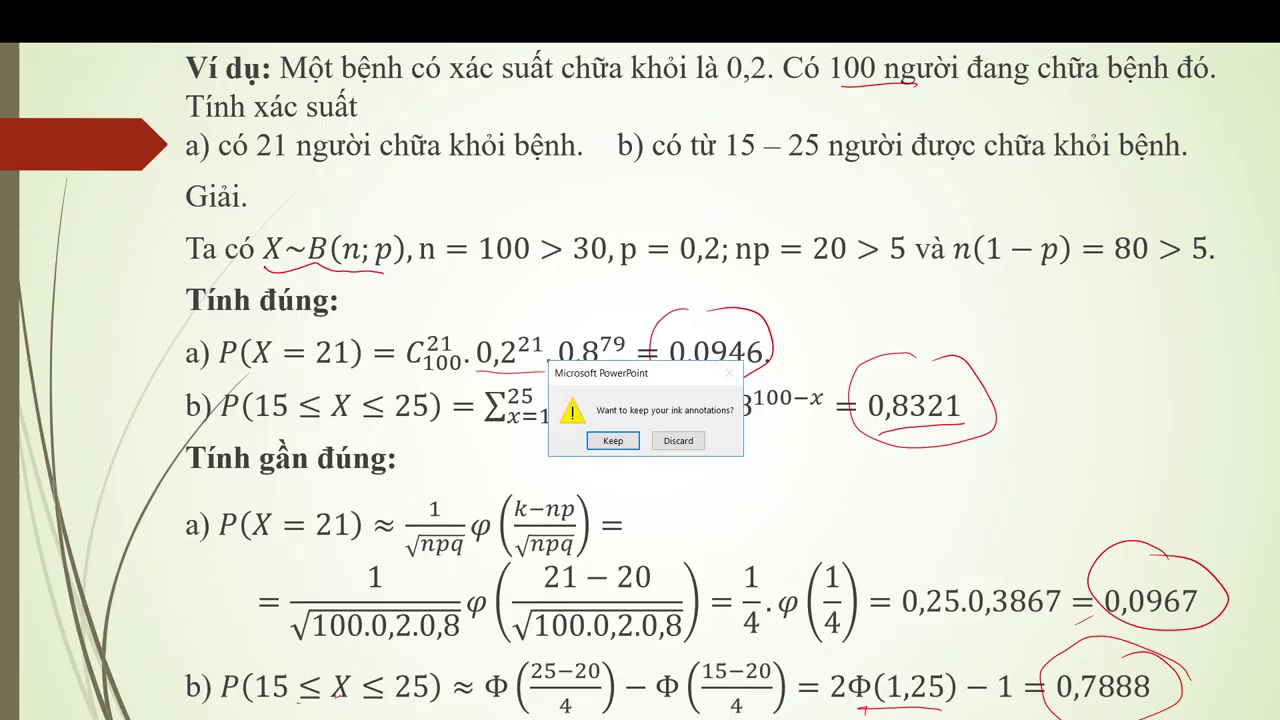
pyautogui.press('Return')
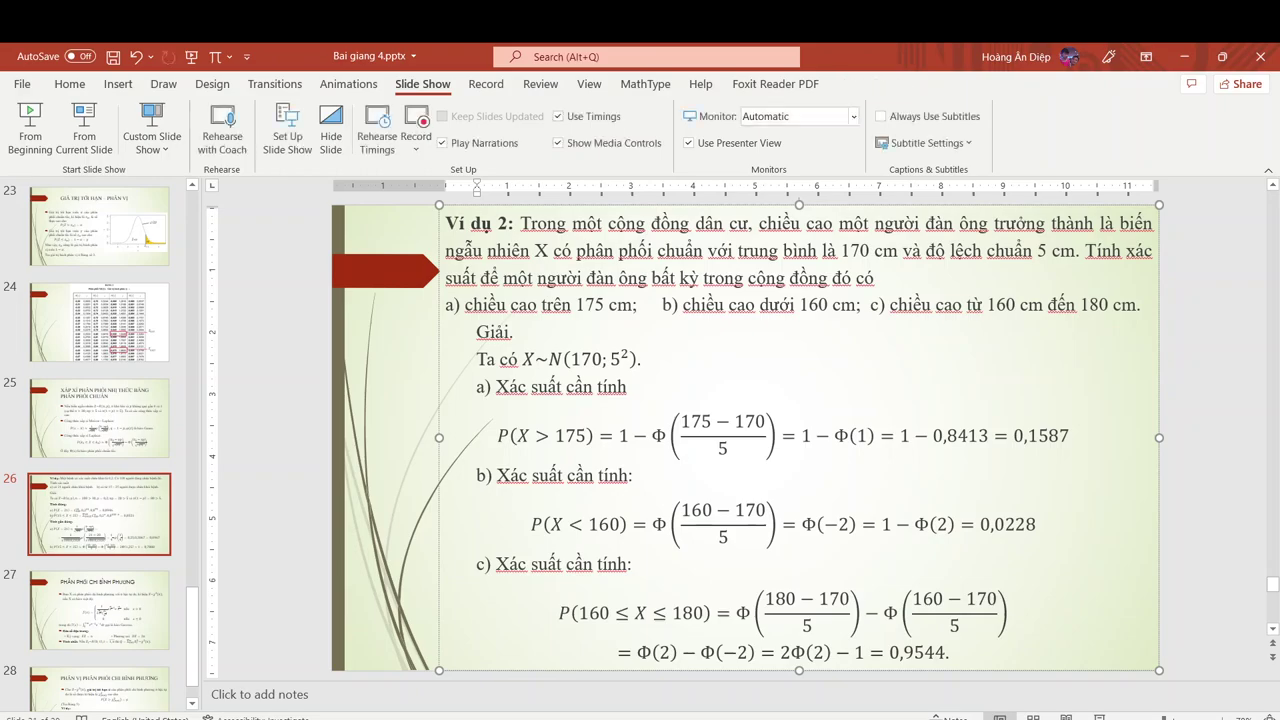
# Switch to the Google Meet call, pin the participant who is speaking, and close the Google Drive page
pyautogui.hotkey('alt', 'Tab')
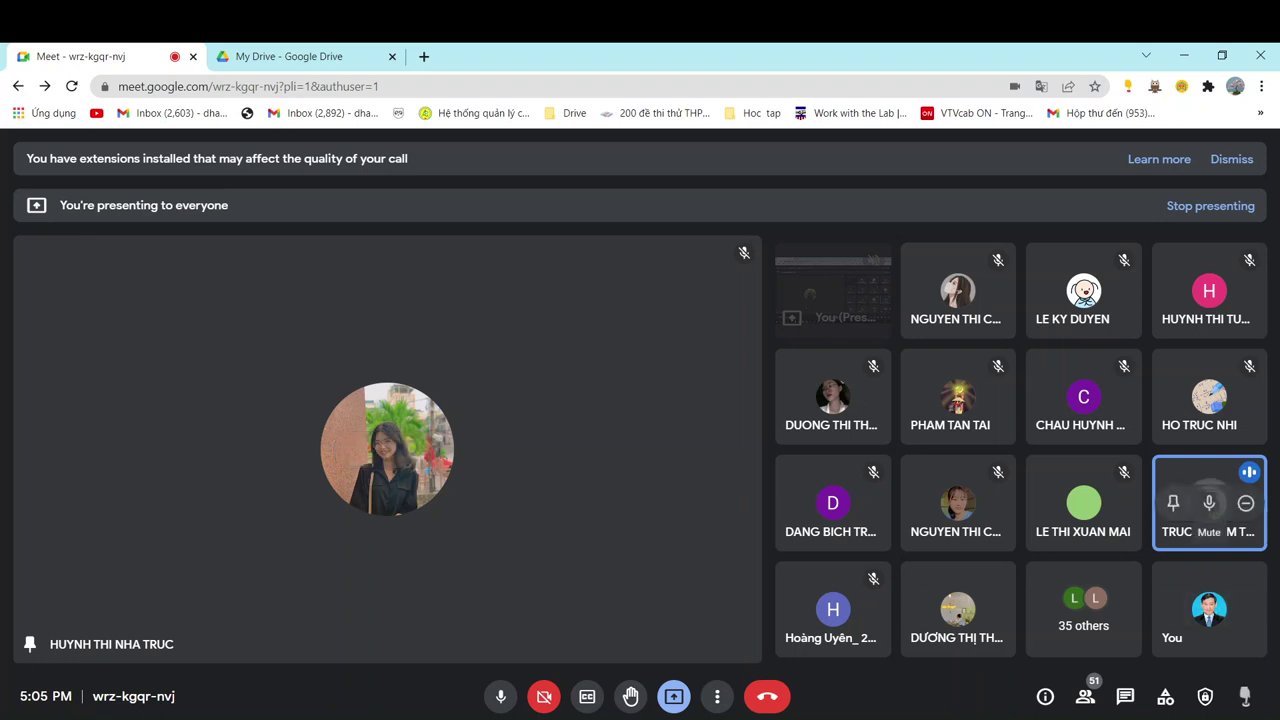
pyautogui.click(1173, 503)
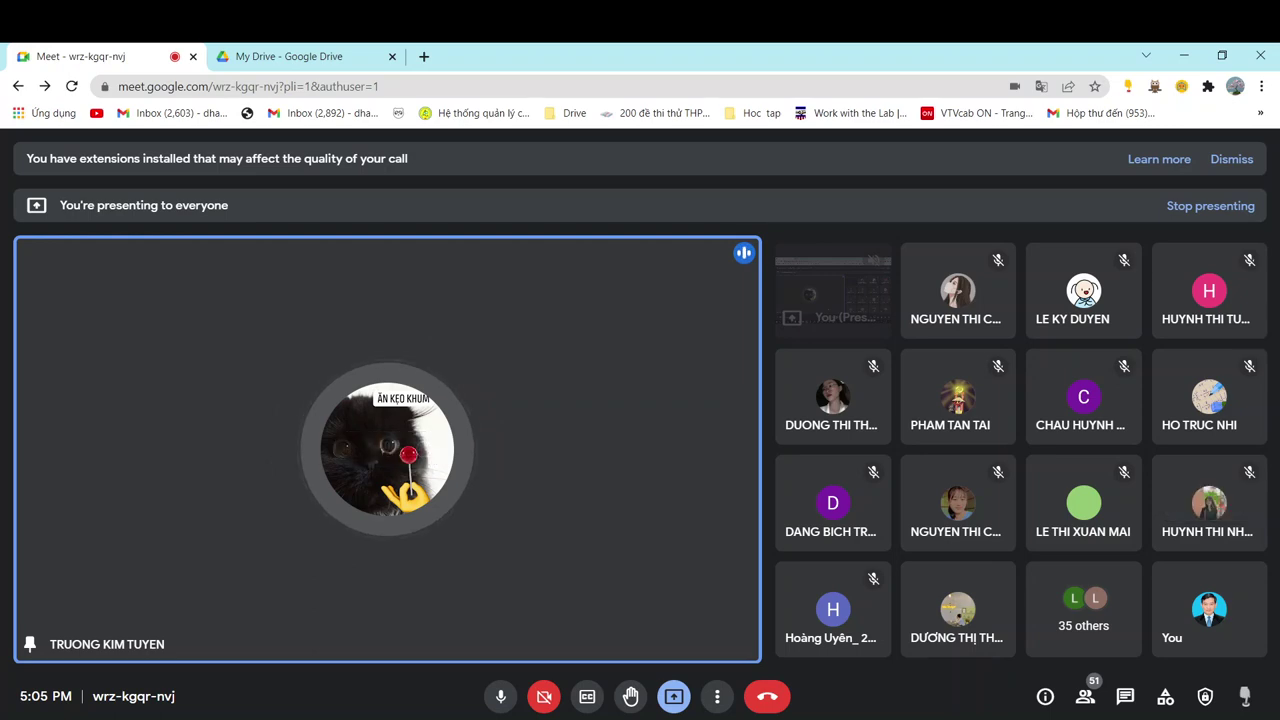
pyautogui.click(370, 56)
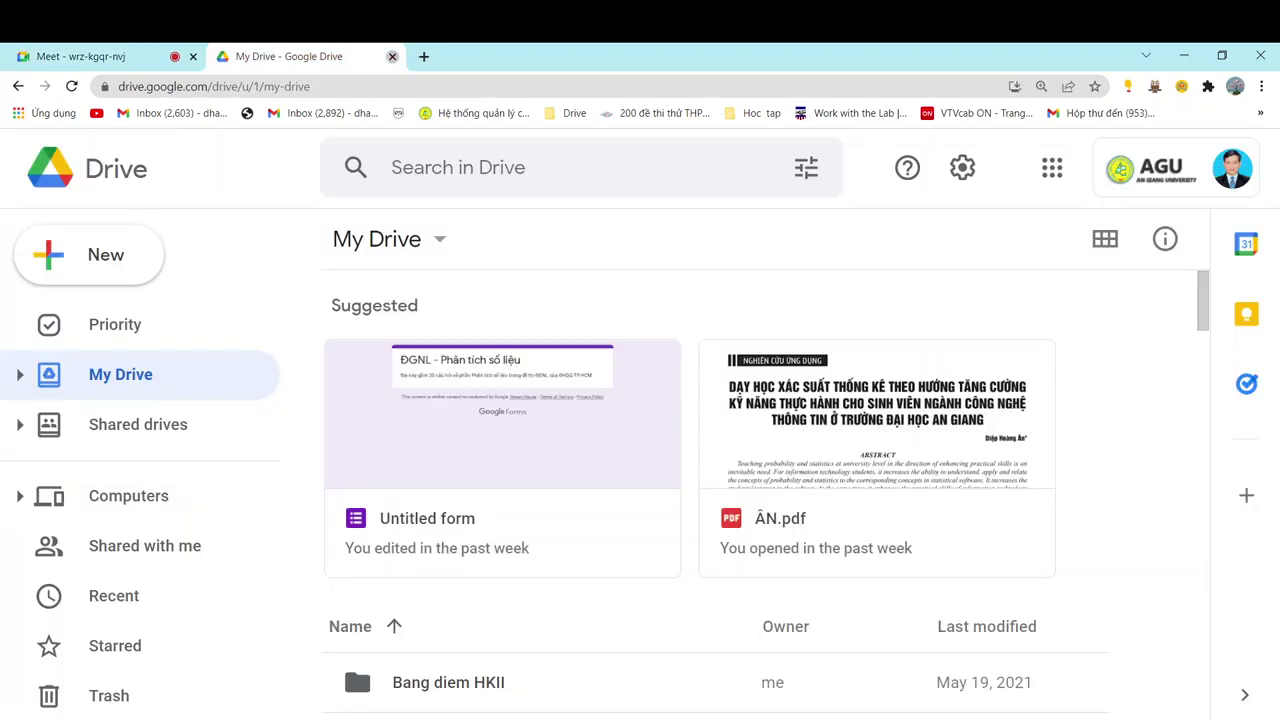
pyautogui.click(392, 56)
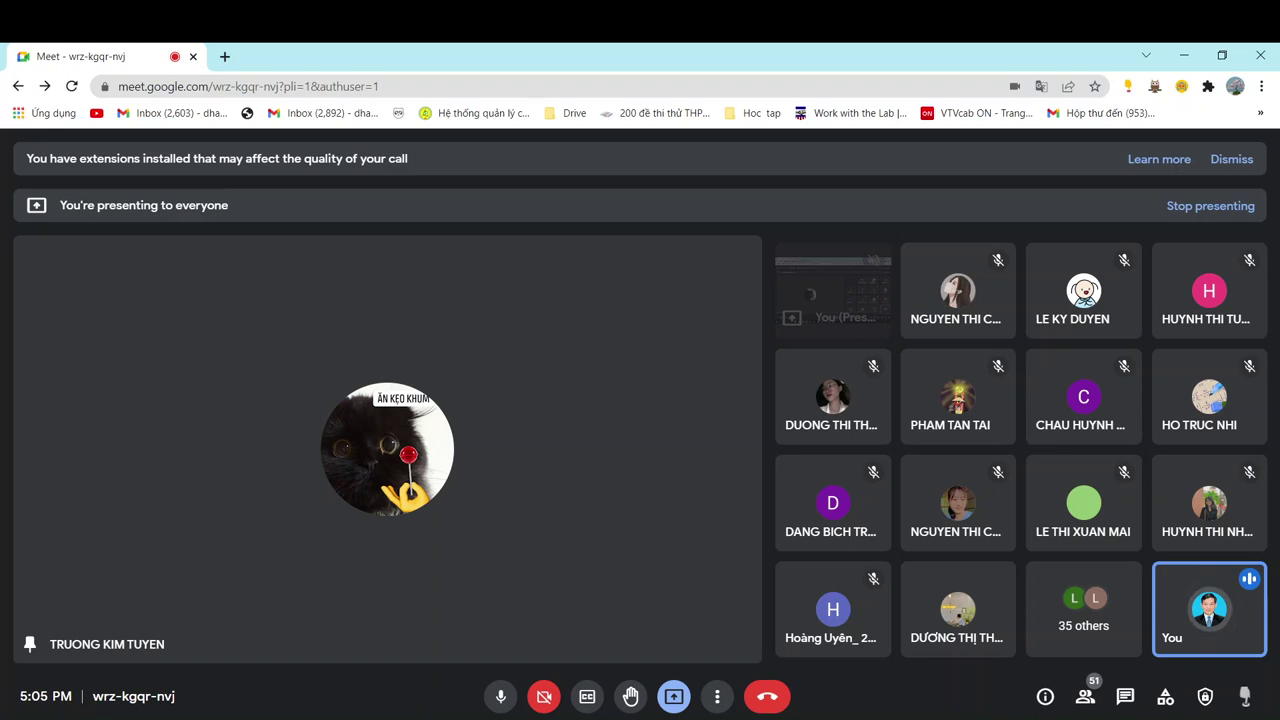
# Open the courses.agu.edu.vn learning site in a new browser tab and sign in with the lecturer's university Google account
pyautogui.click(224, 56)
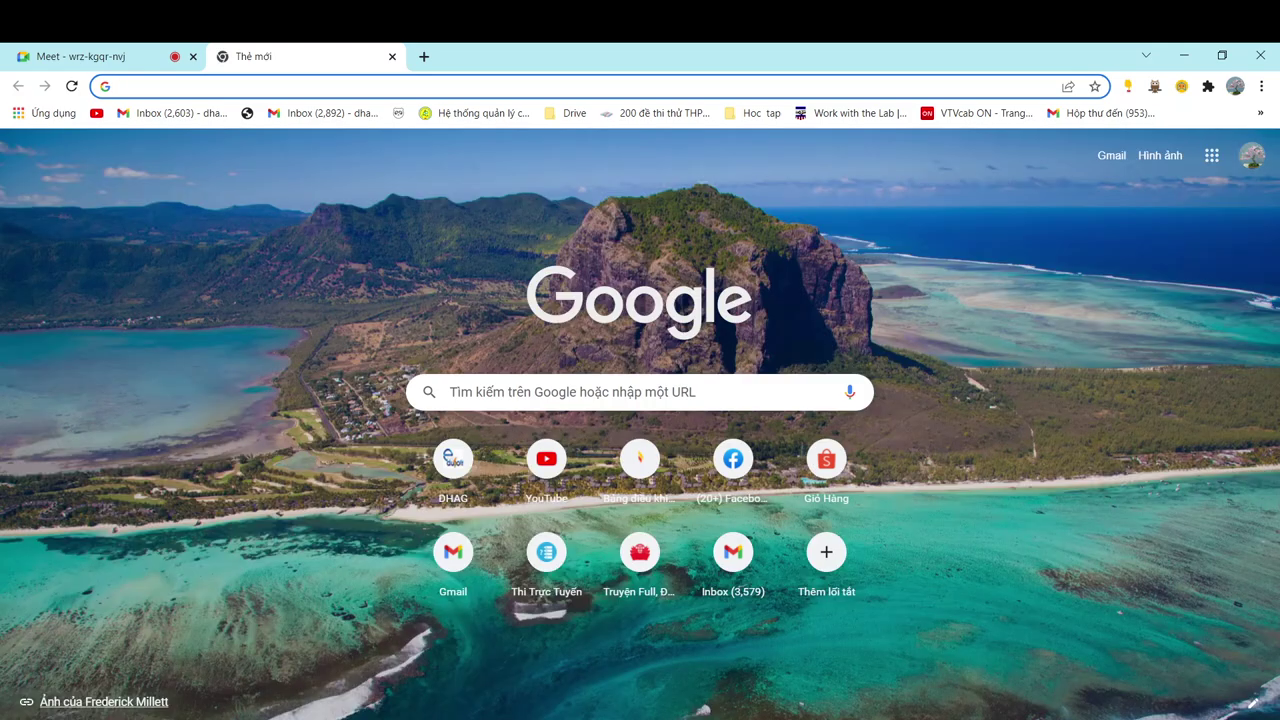
pyautogui.write('c')
pyautogui.press('Return')
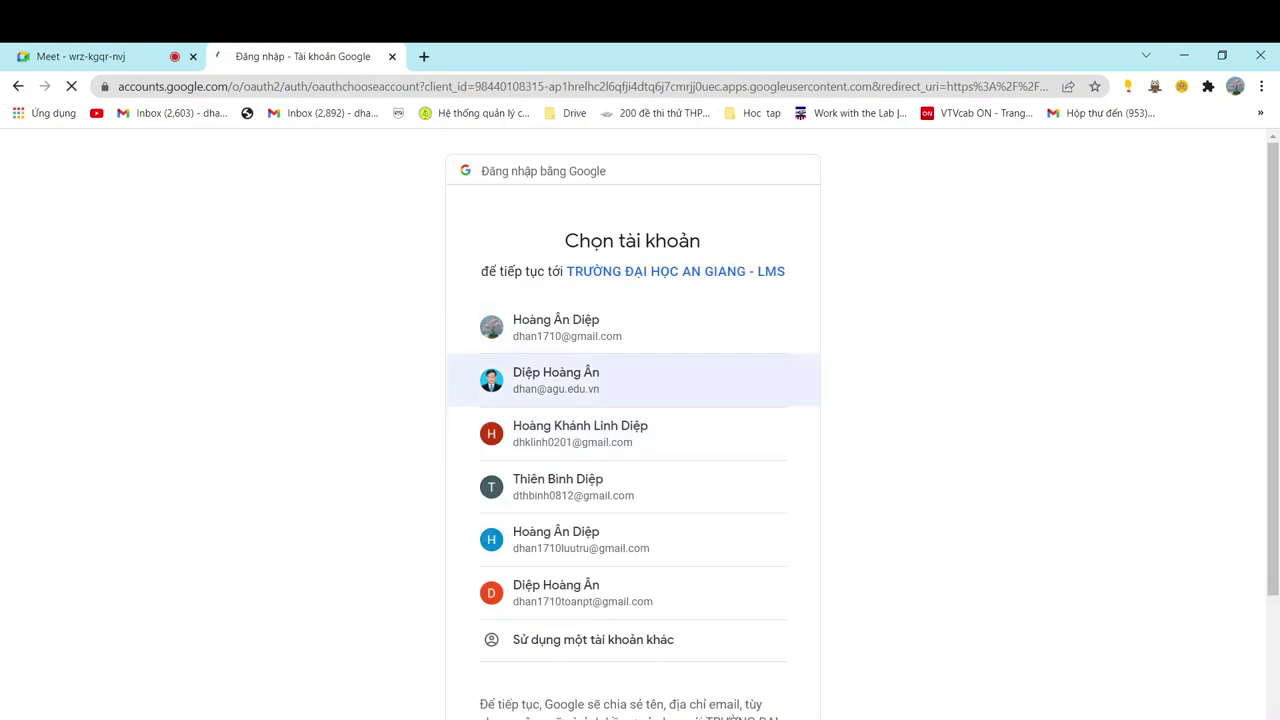
pyautogui.click(600, 380)
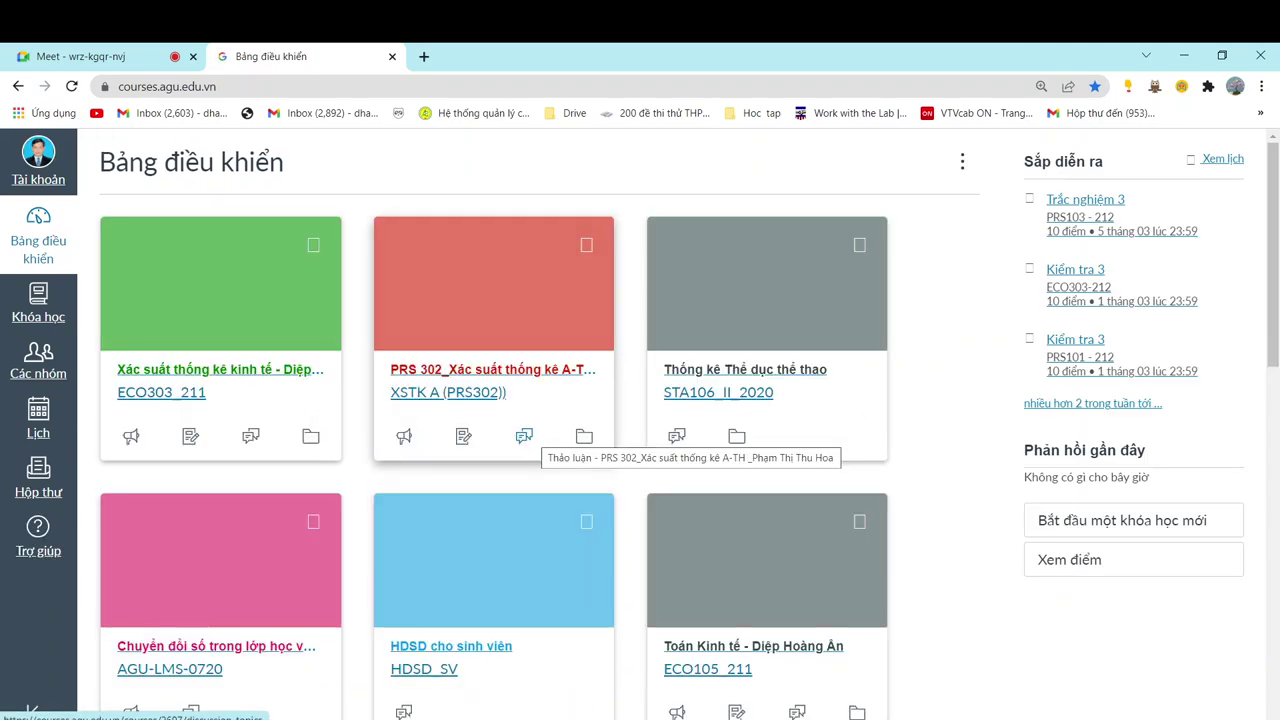
# Open the gradebook (Sổ điểm) of the course ECO303-212
pyautogui.scroll(-5, 524, 440)
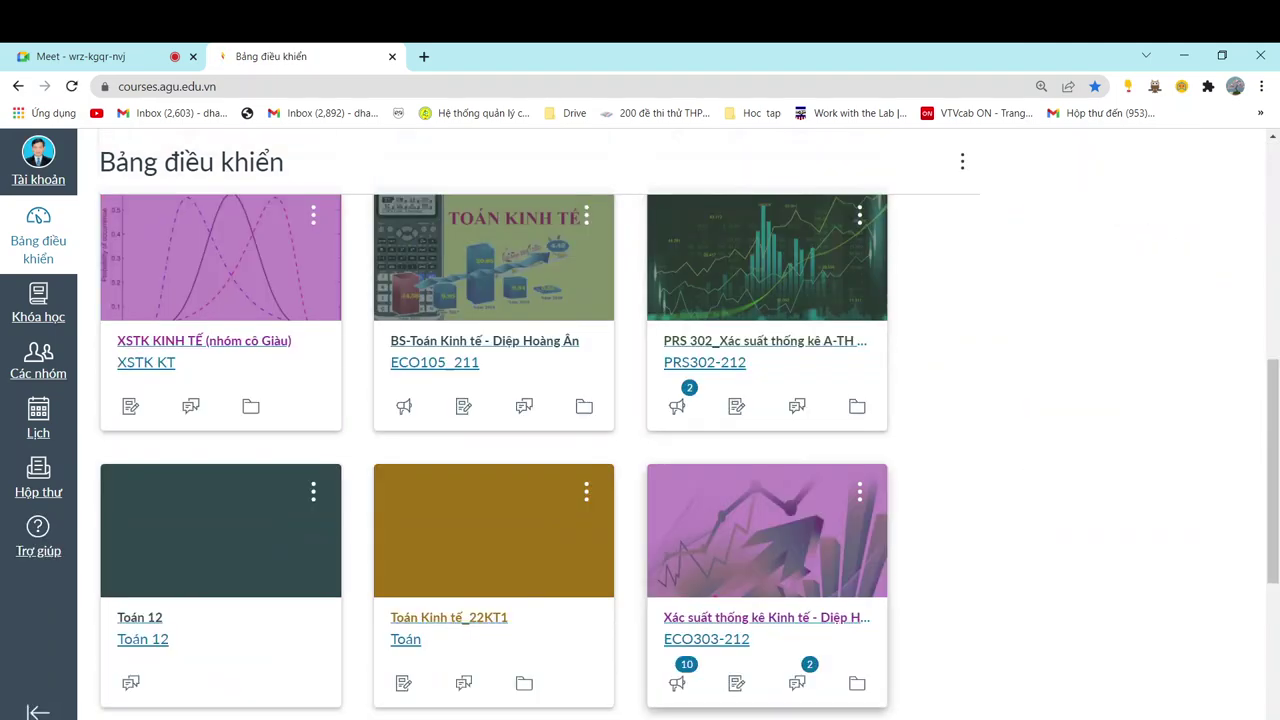
pyautogui.click(706, 639)
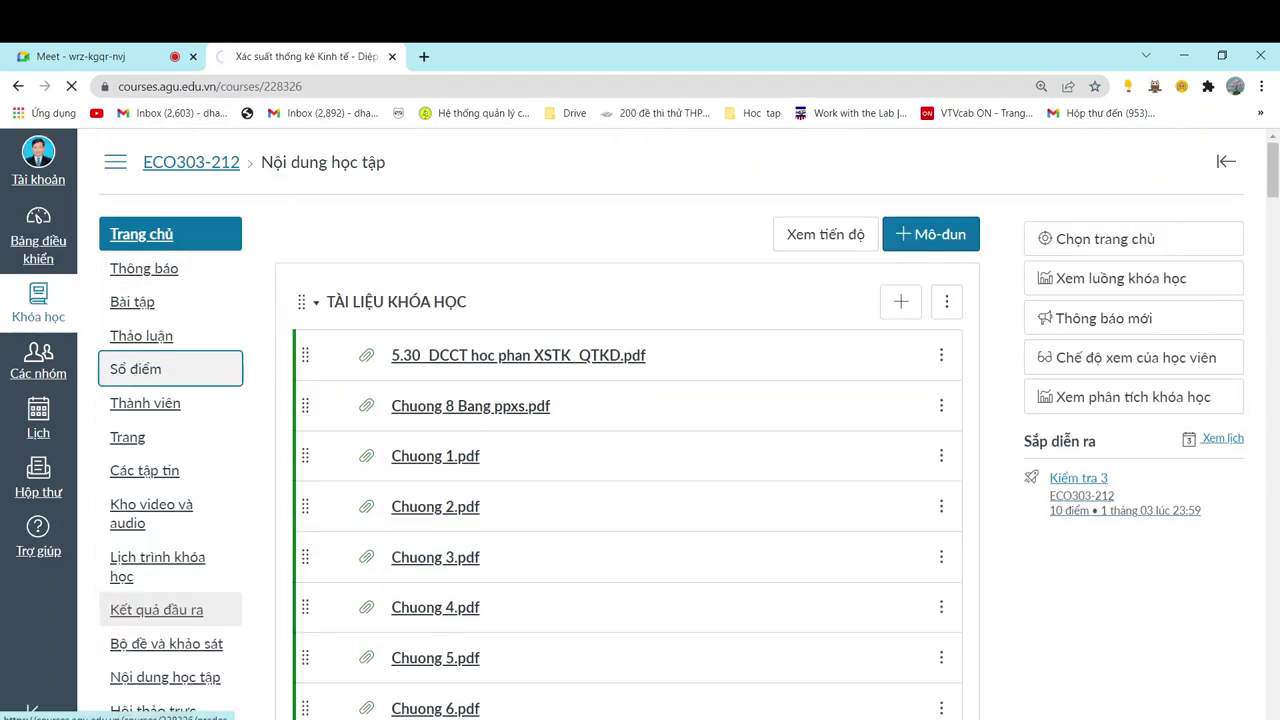
pyautogui.press('Return')
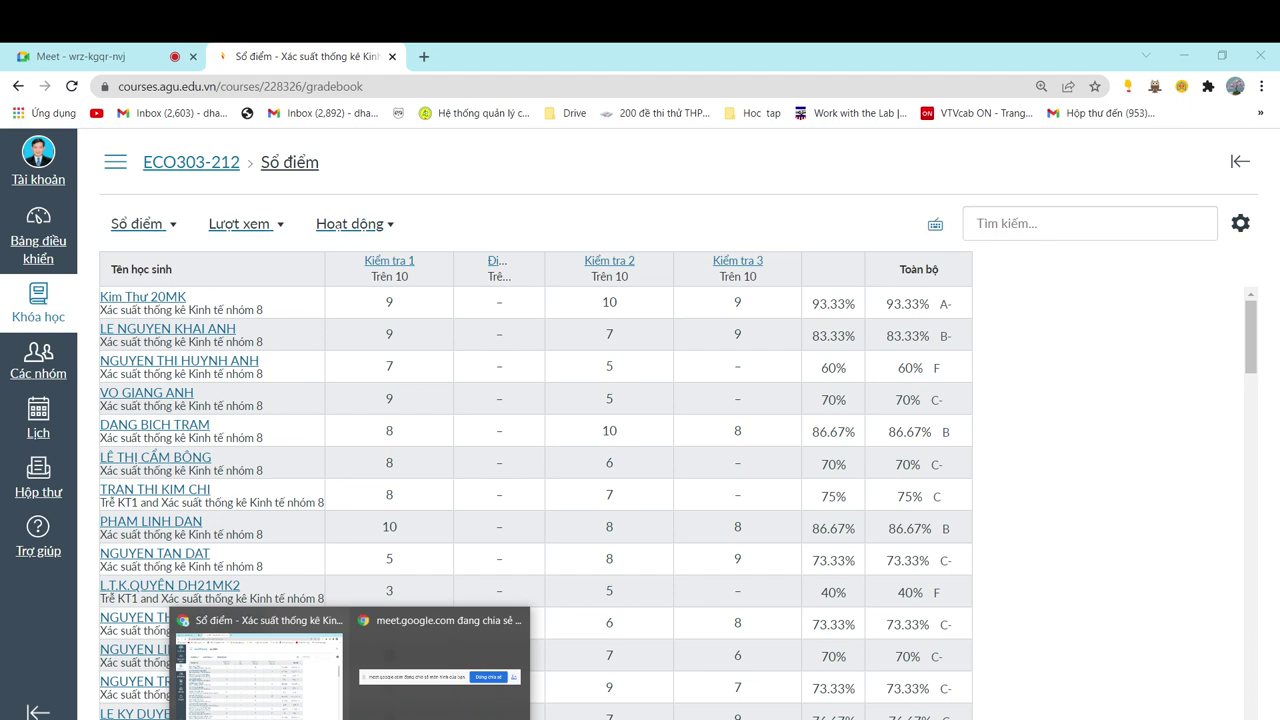
# Find the student pinned in the call by searching the gradebook for part of the name, and open that student's grade page in a new tab
pyautogui.scroll(-2, 536, 480)
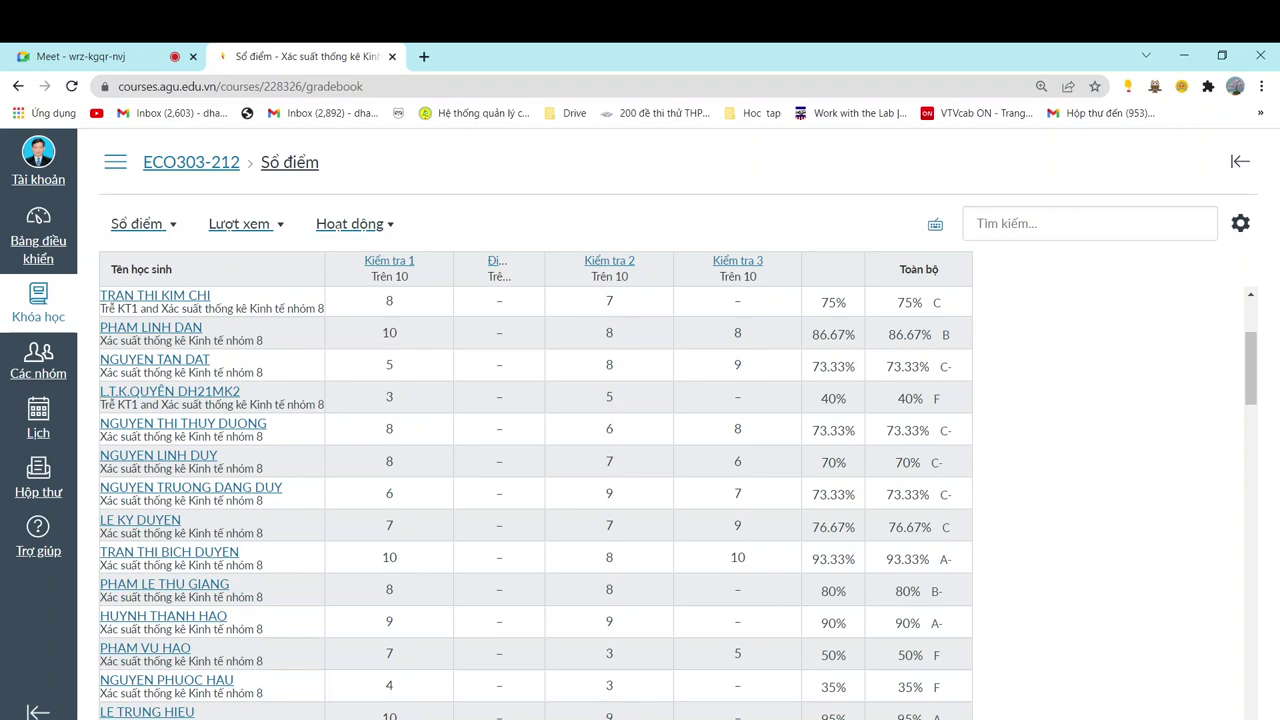
pyautogui.scroll(-4, 536, 480)
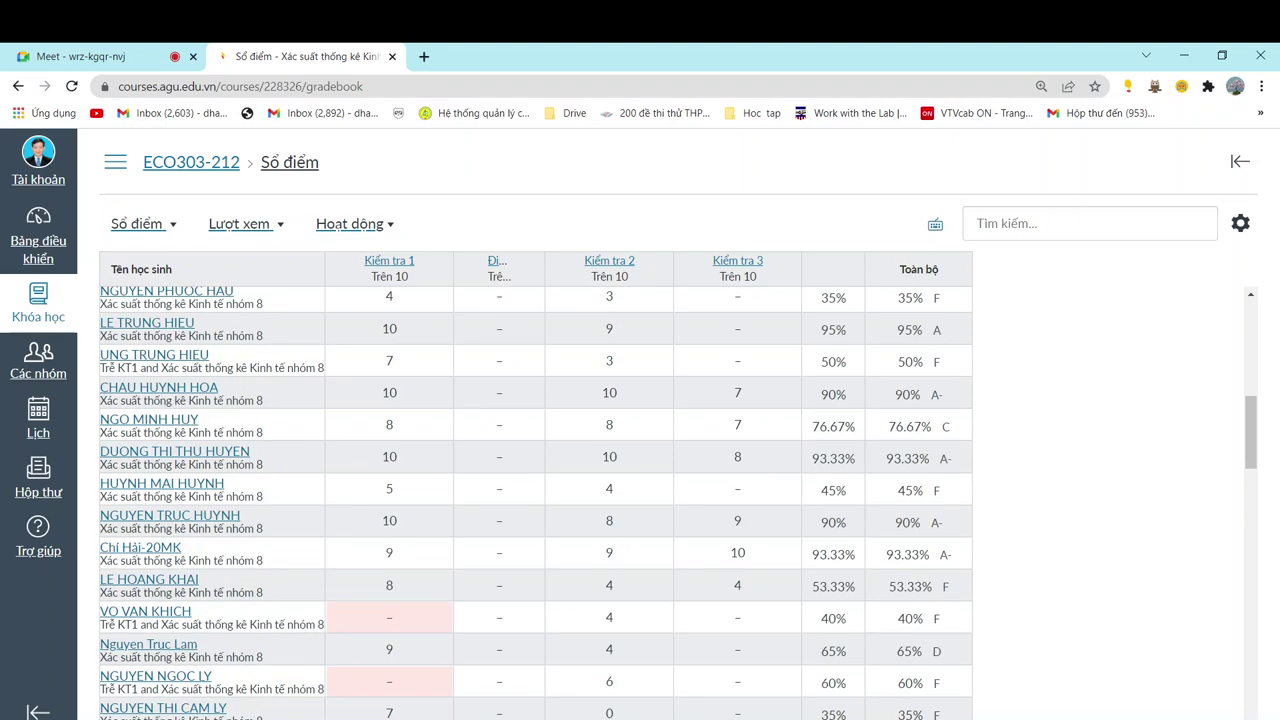
pyautogui.scroll(-4, 536, 480)
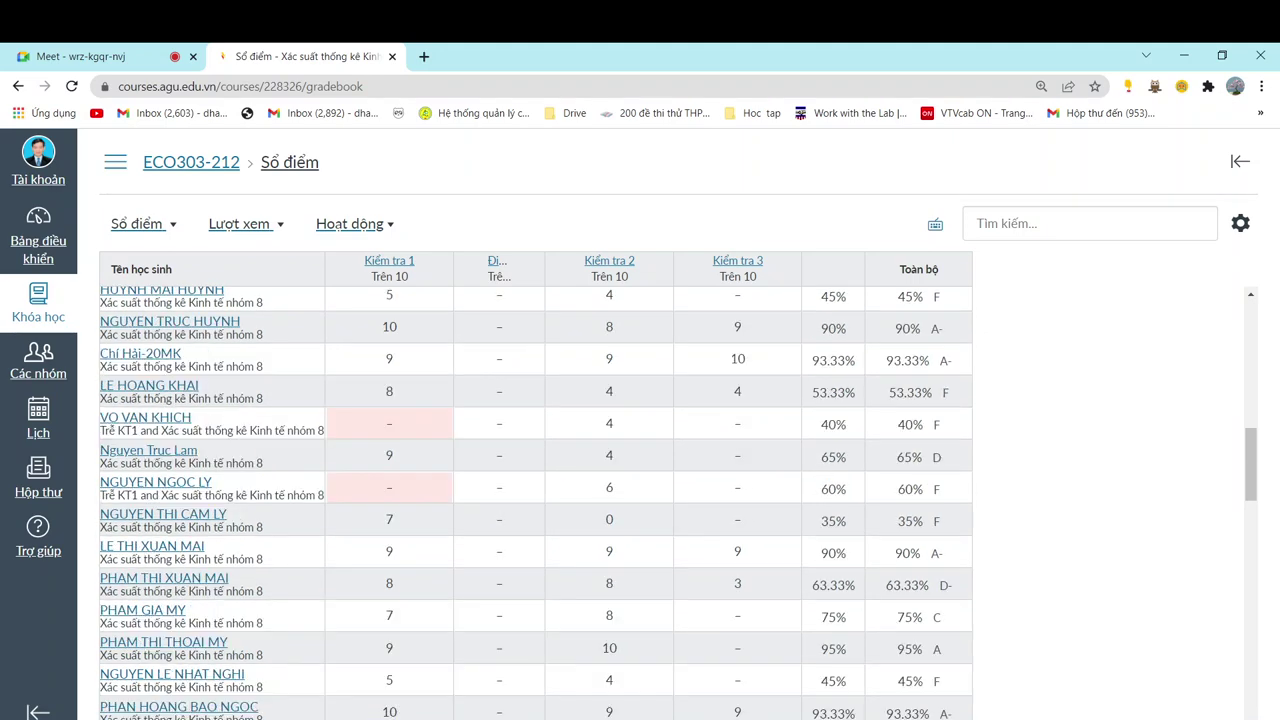
pyautogui.scroll(-12, 536, 480)
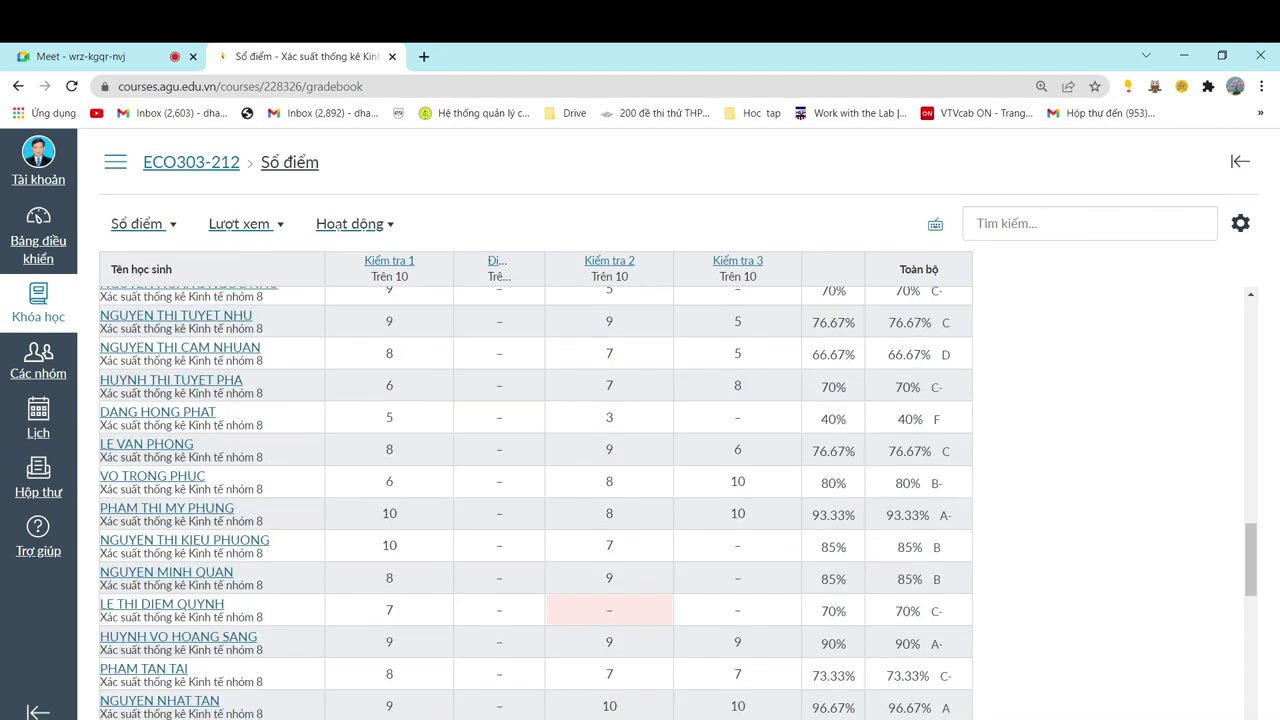
pyautogui.scroll(-2, 536, 480)
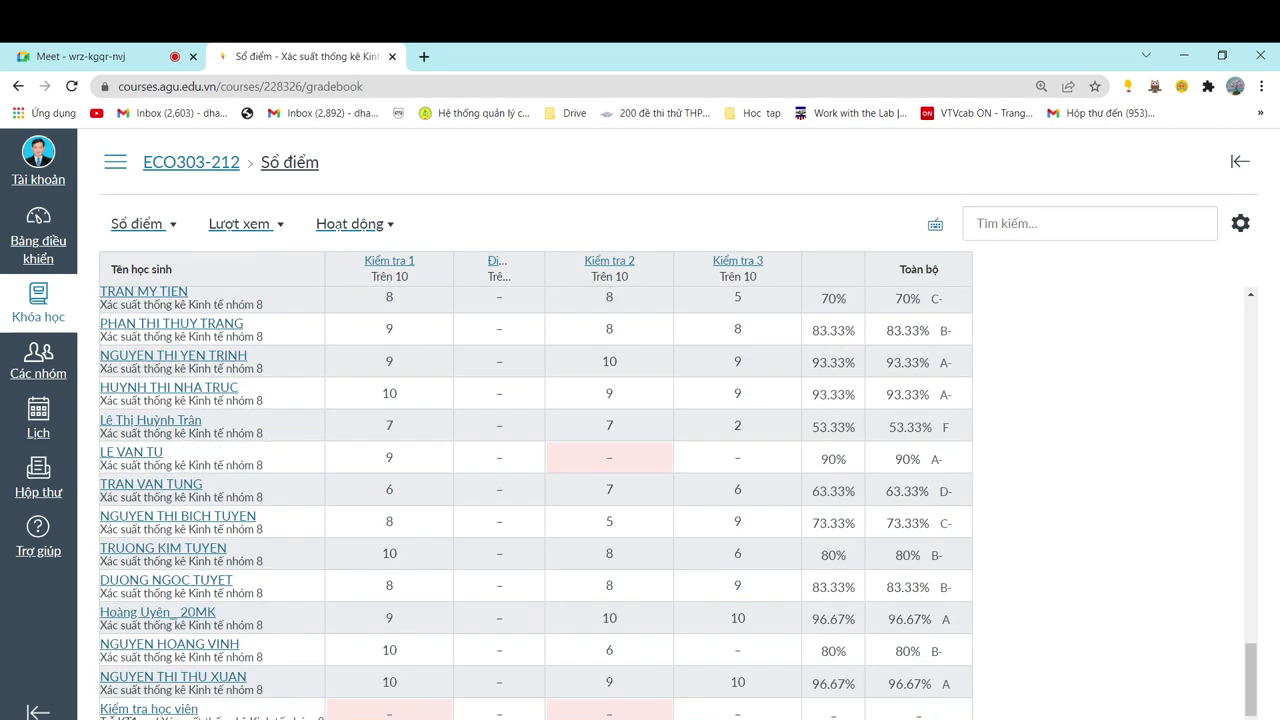
pyautogui.scroll(20, 536, 480)
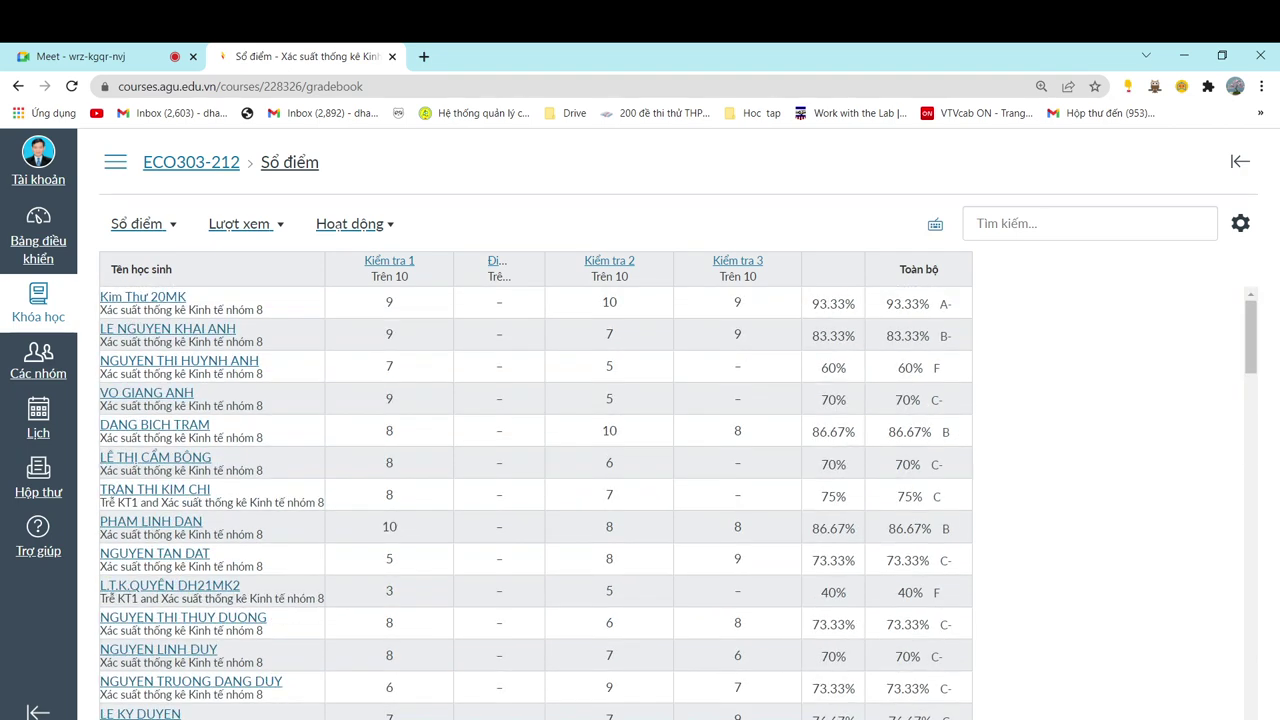
pyautogui.click(1089, 224)
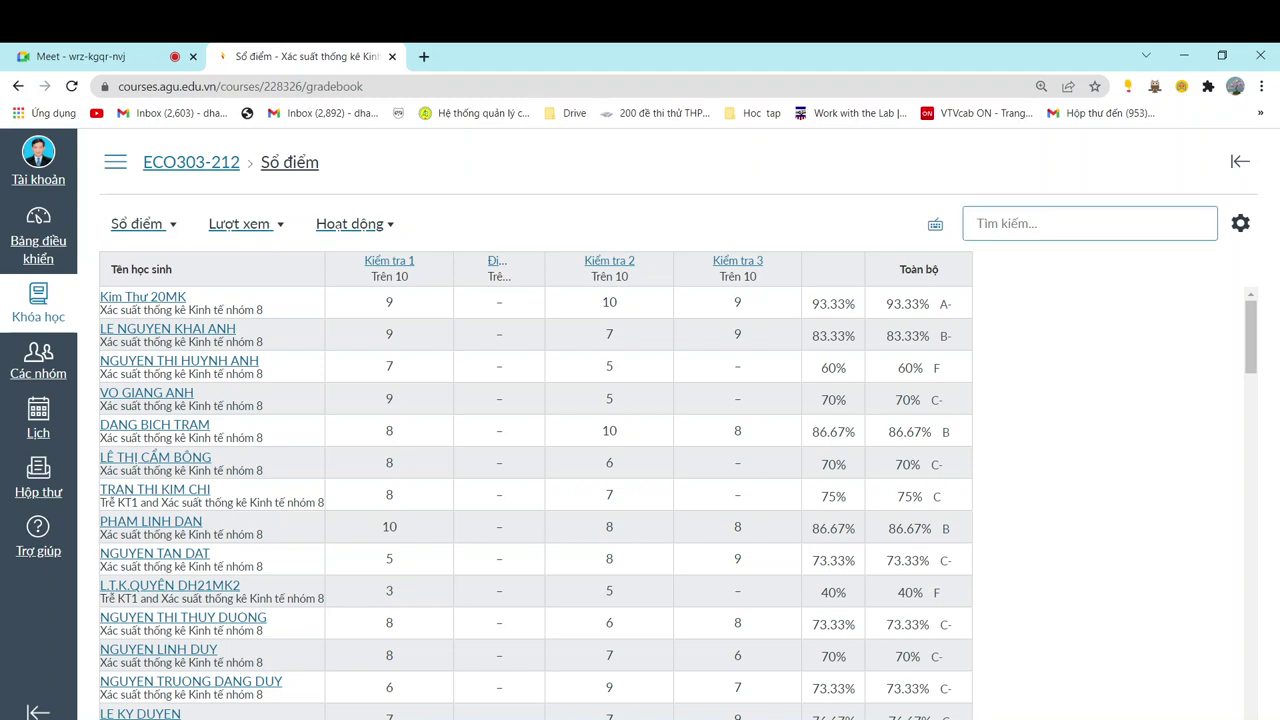
pyautogui.write('Kim')
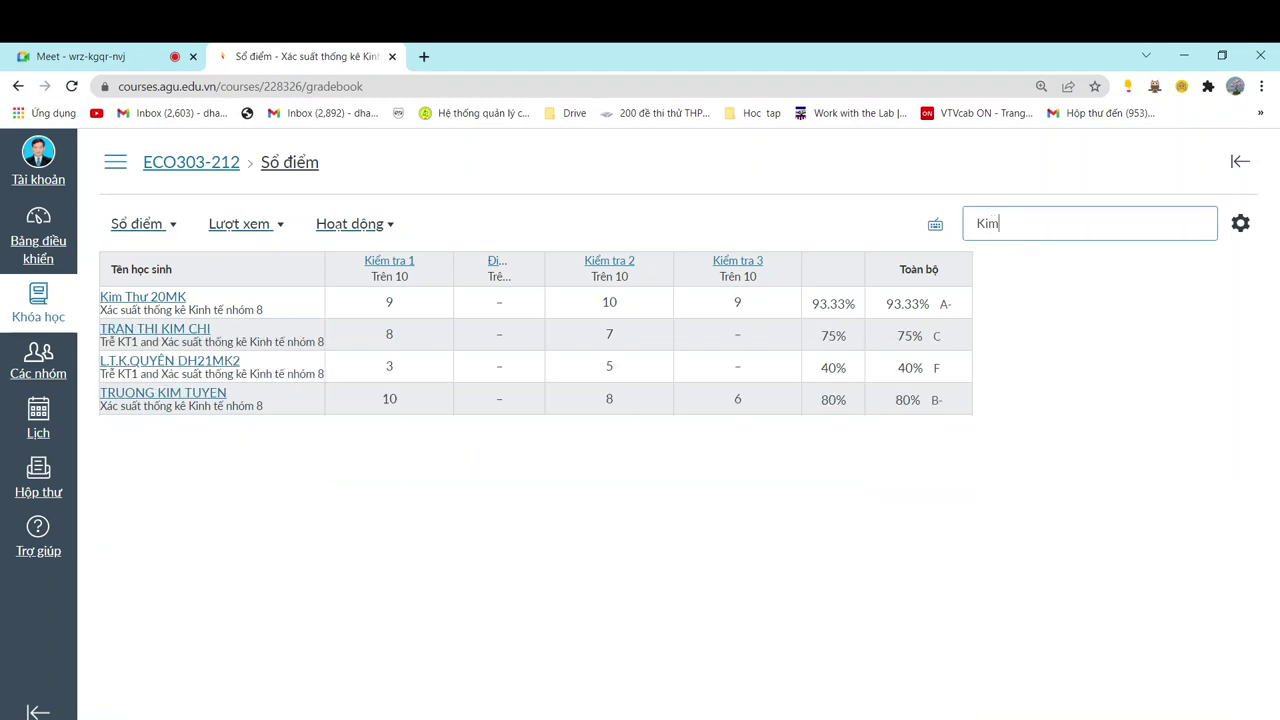
pyautogui.rightClick(200, 392)
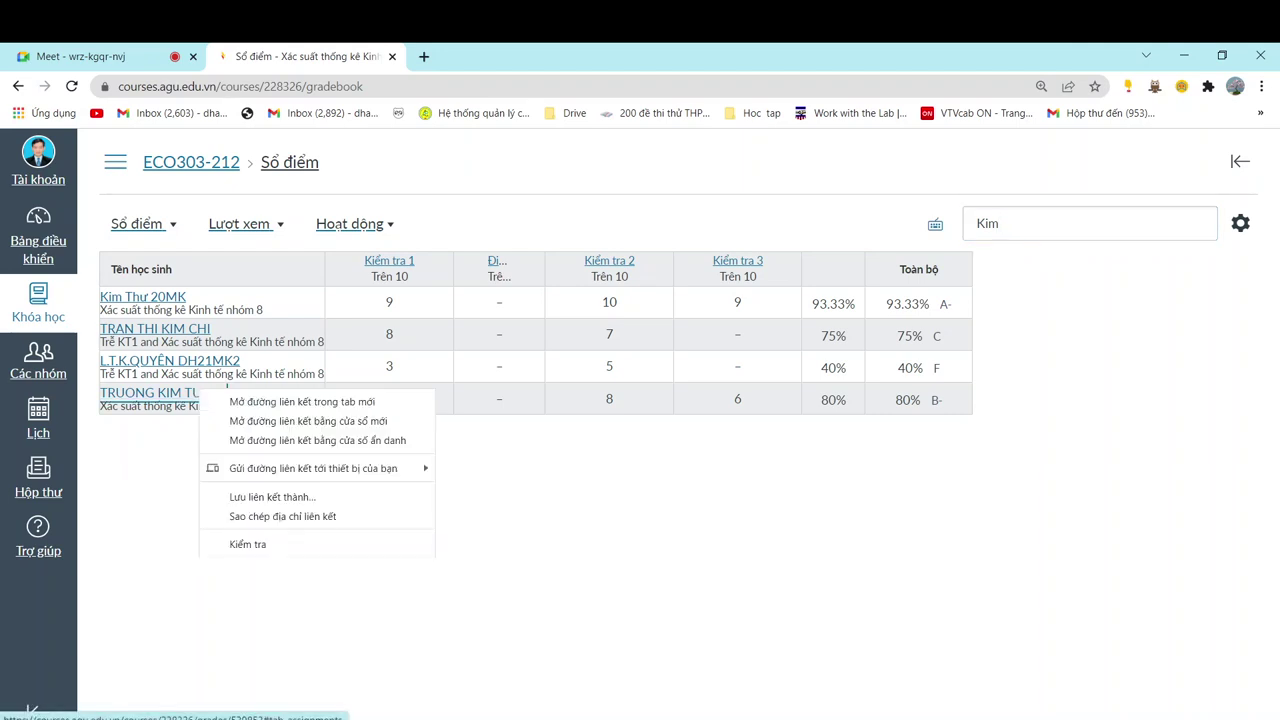
pyautogui.click(300, 401)
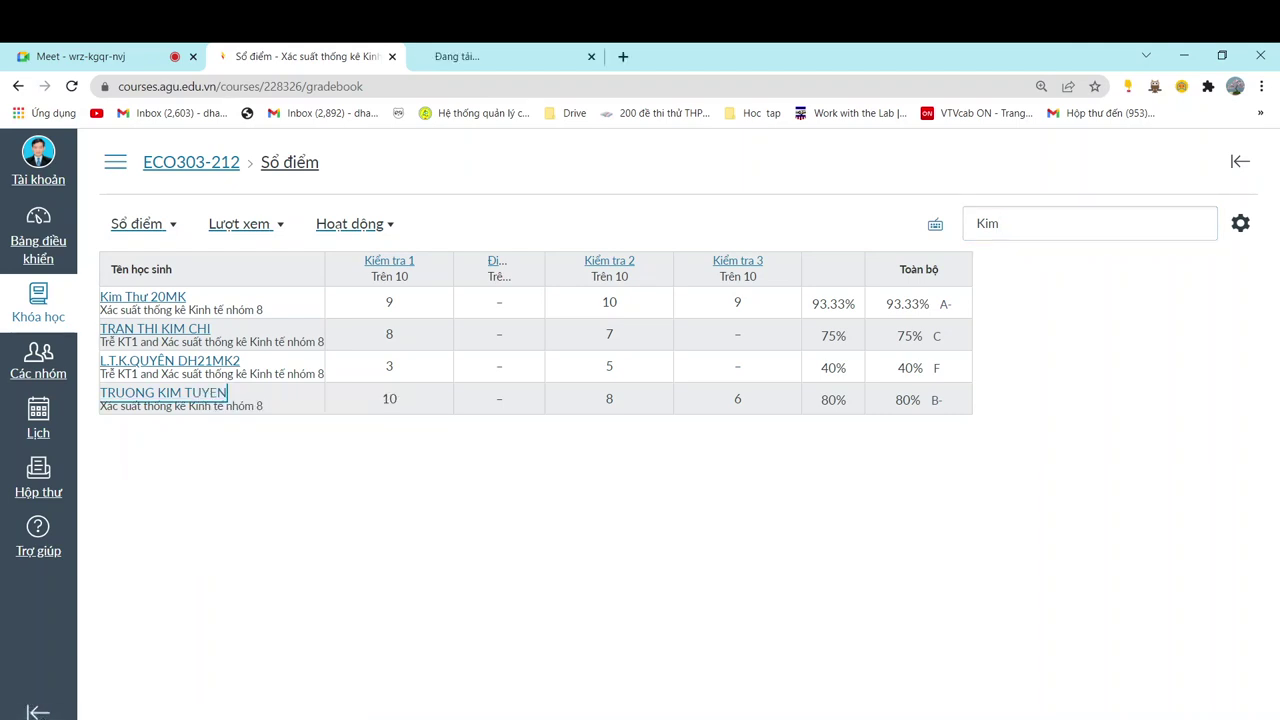
# Open the student's Kiểm tra 3 submission from the grade page and read through its activity log (Nhật kí hoạt động)
pyautogui.hotkey('ctrl', 'Tab')
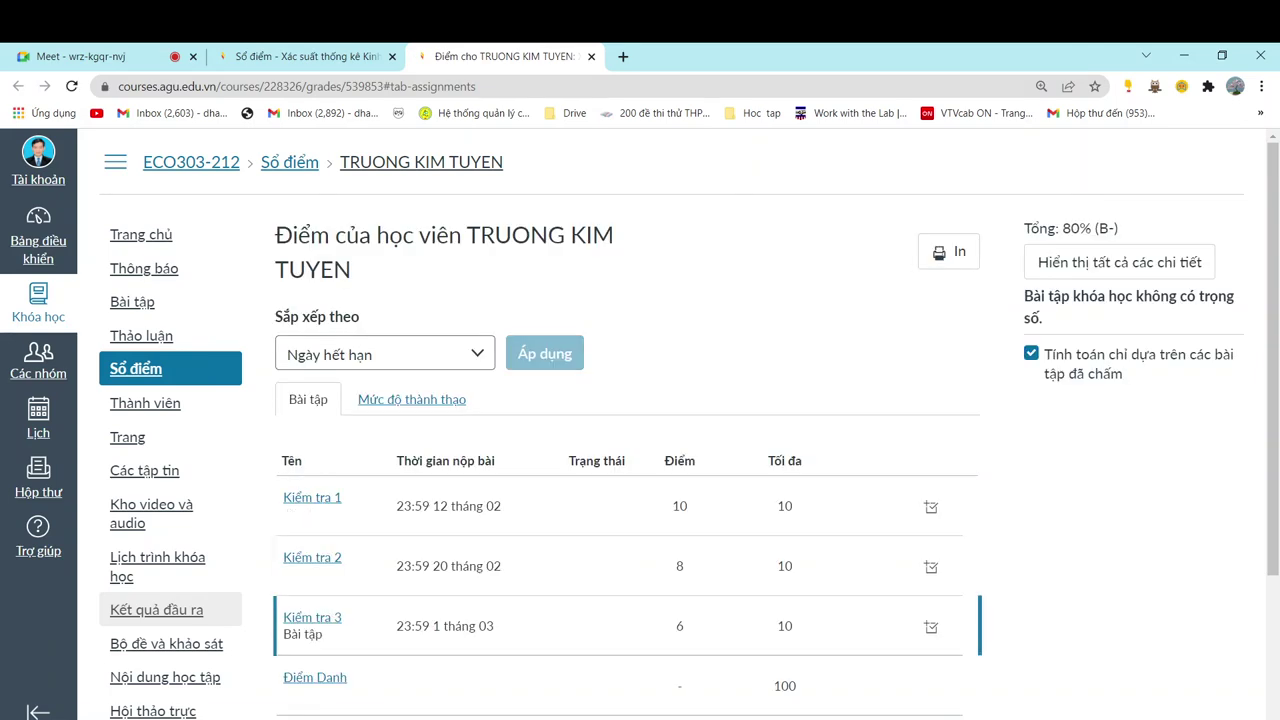
pyautogui.click(312, 617)
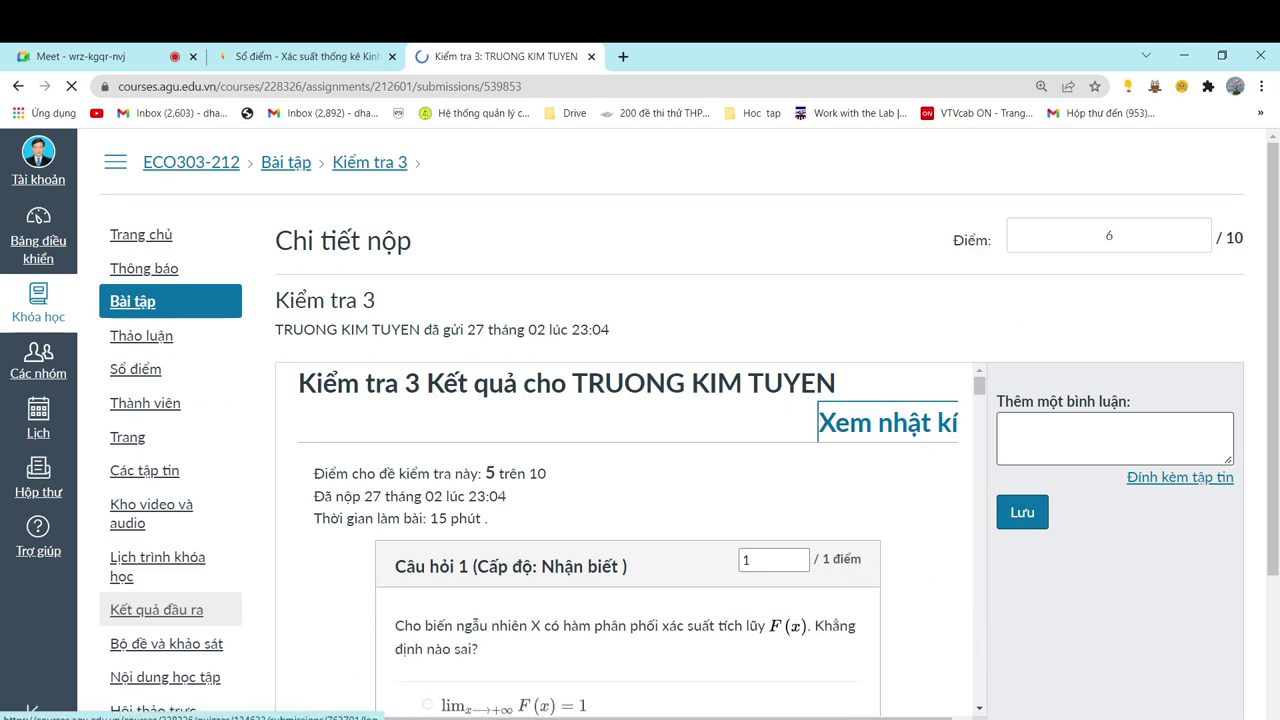
pyautogui.press('Return')
pyautogui.scroll(-10, 660, 560)
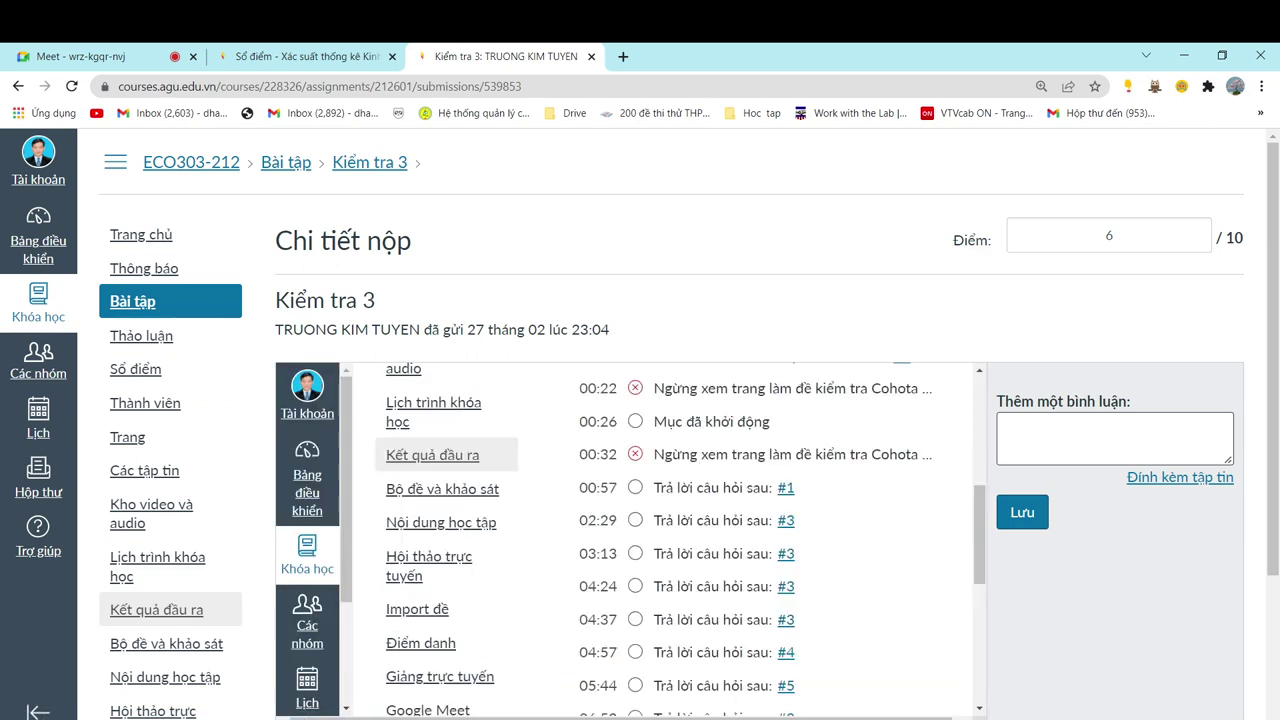
pyautogui.scroll(10, 660, 400)
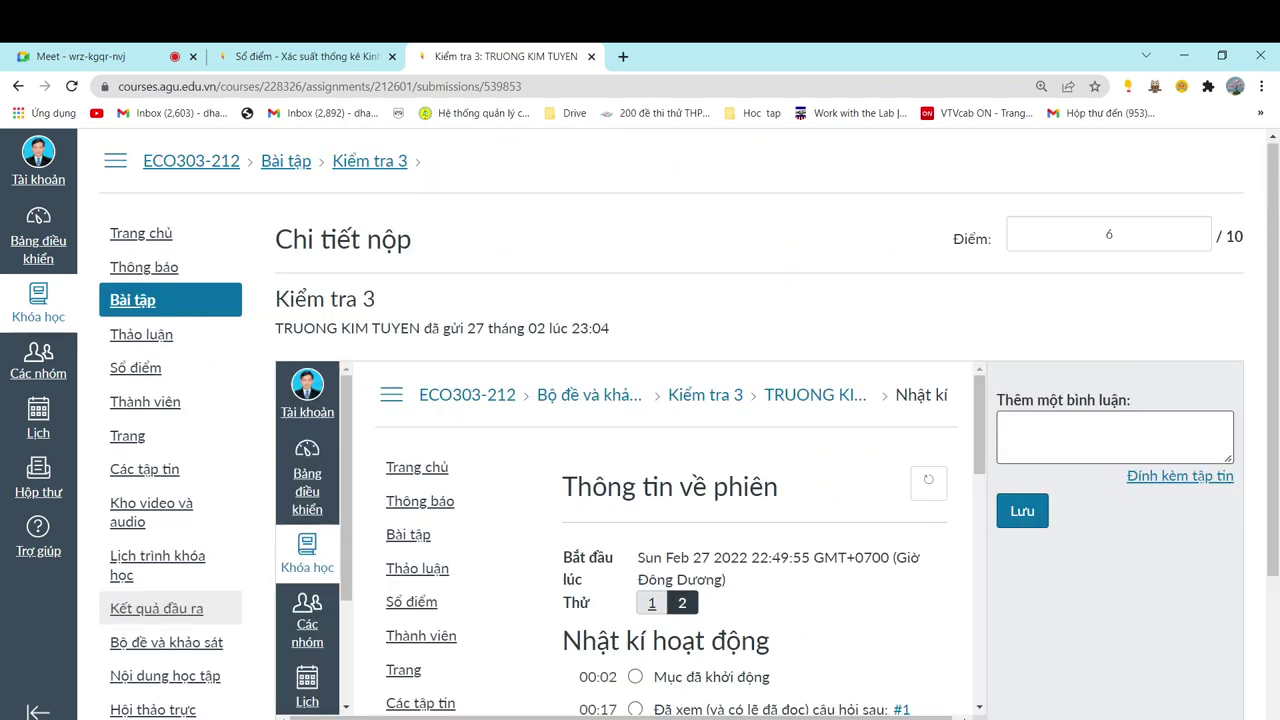
pyautogui.scroll(-10, 660, 540)
pyautogui.scroll(9, 660, 540)
pyautogui.scroll(1, 680, 540)
# Return from the log to the student's Kiểm tra 3 results and allow this student one more attempt
pyautogui.click(818, 394)
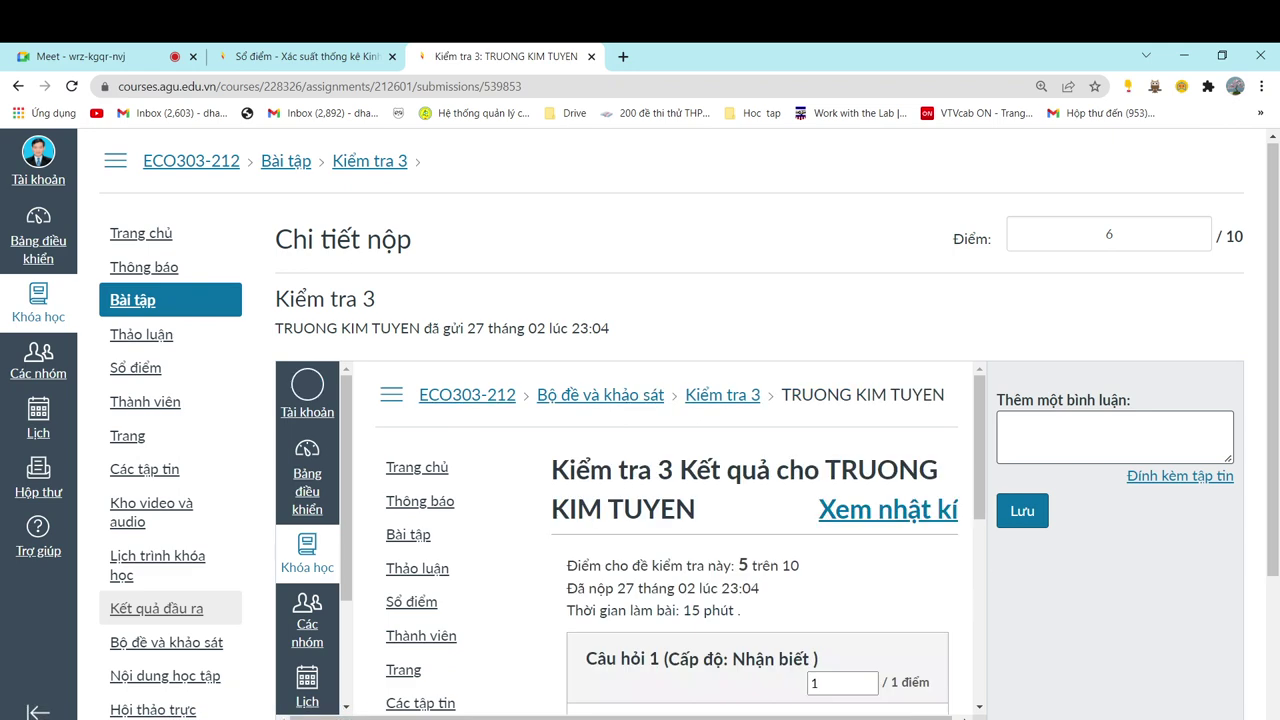
pyautogui.scroll(-10, 660, 540)
pyautogui.scroll(-20, 660, 540)
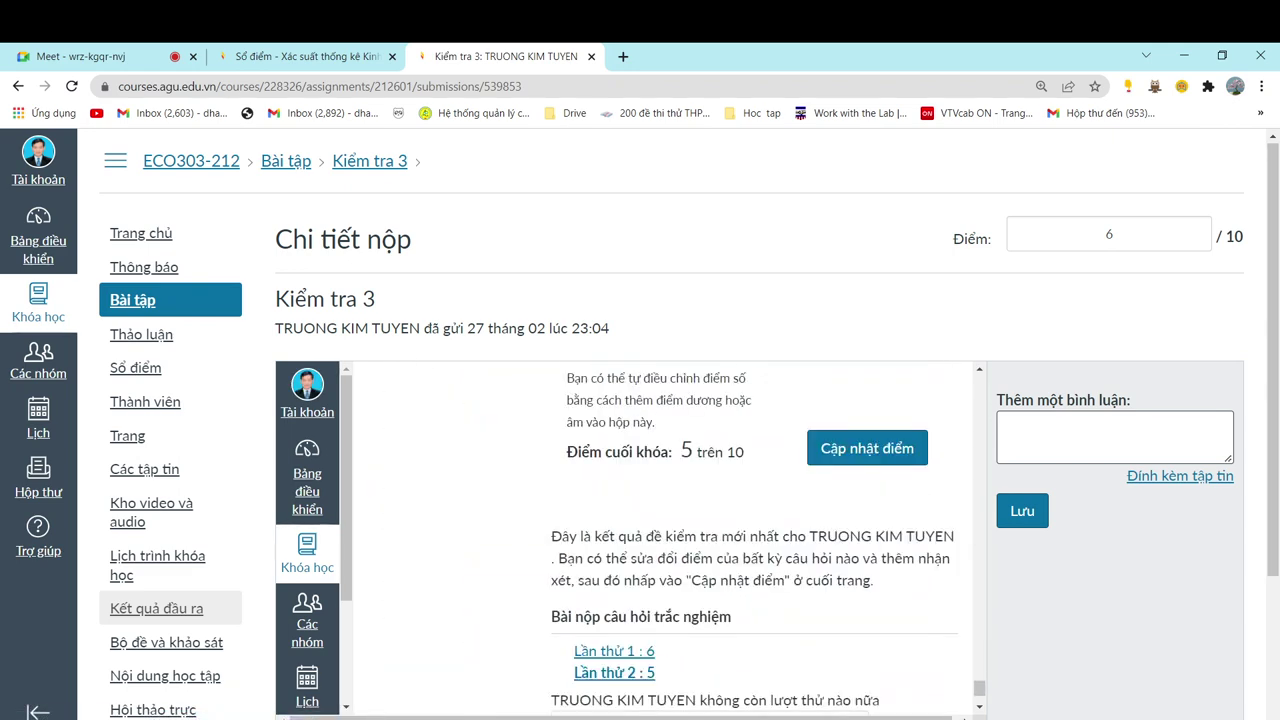
pyautogui.scroll(-2, 660, 540)
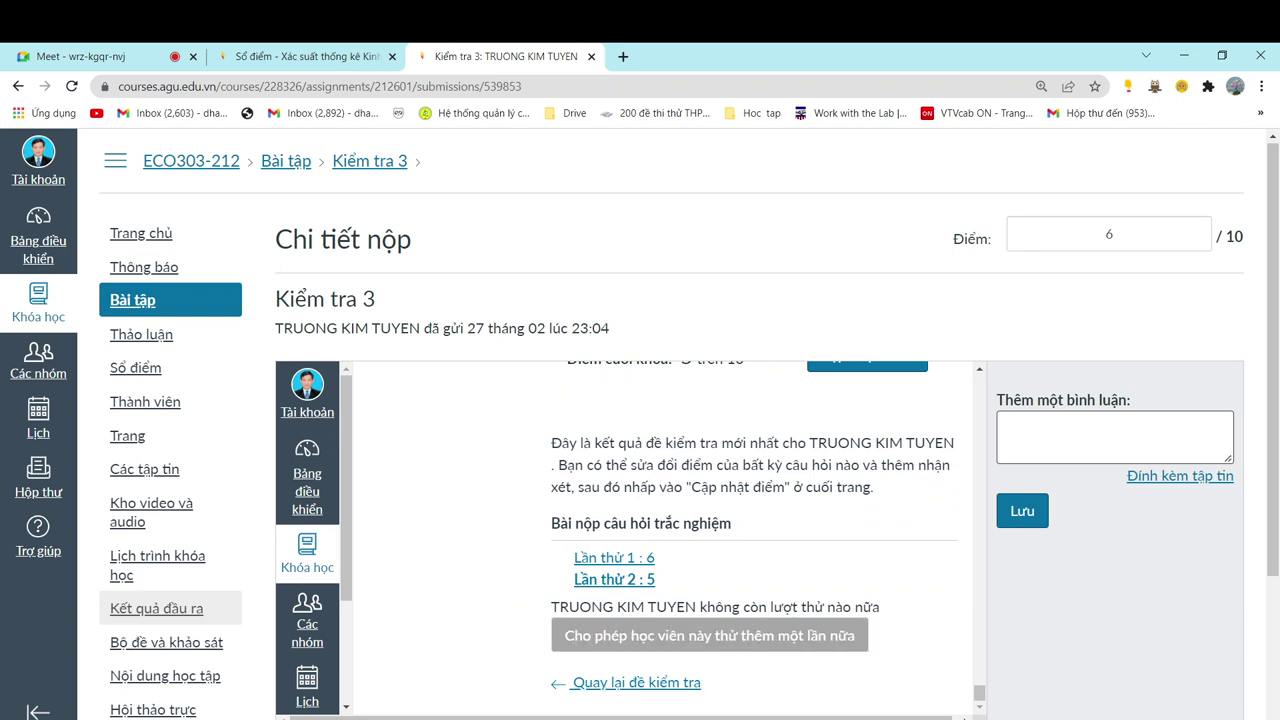
pyautogui.click(709, 636)
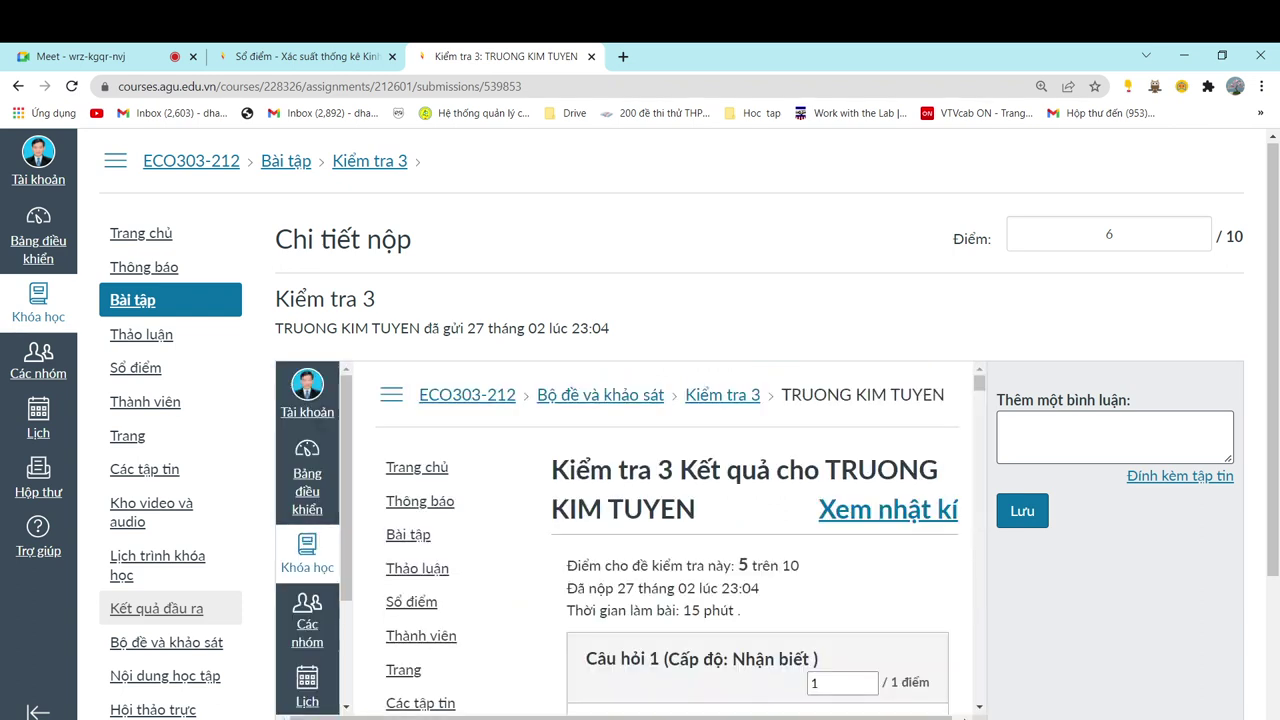
pyautogui.scroll(-11, 667, 540)
pyautogui.scroll(12, 667, 540)
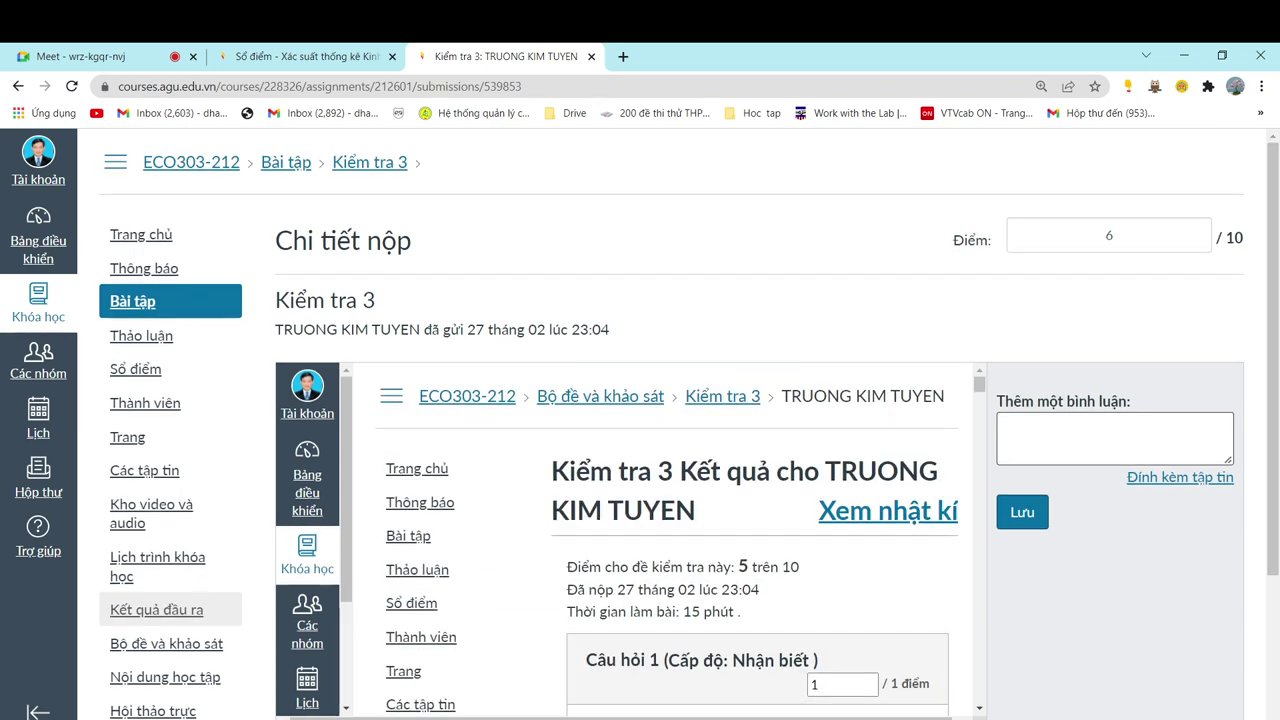
# Search the course gradebook for the second student by part of the name and open that student's grade page in a new tab
pyautogui.click(330, 57)
pyautogui.doubleClick(1000, 223)
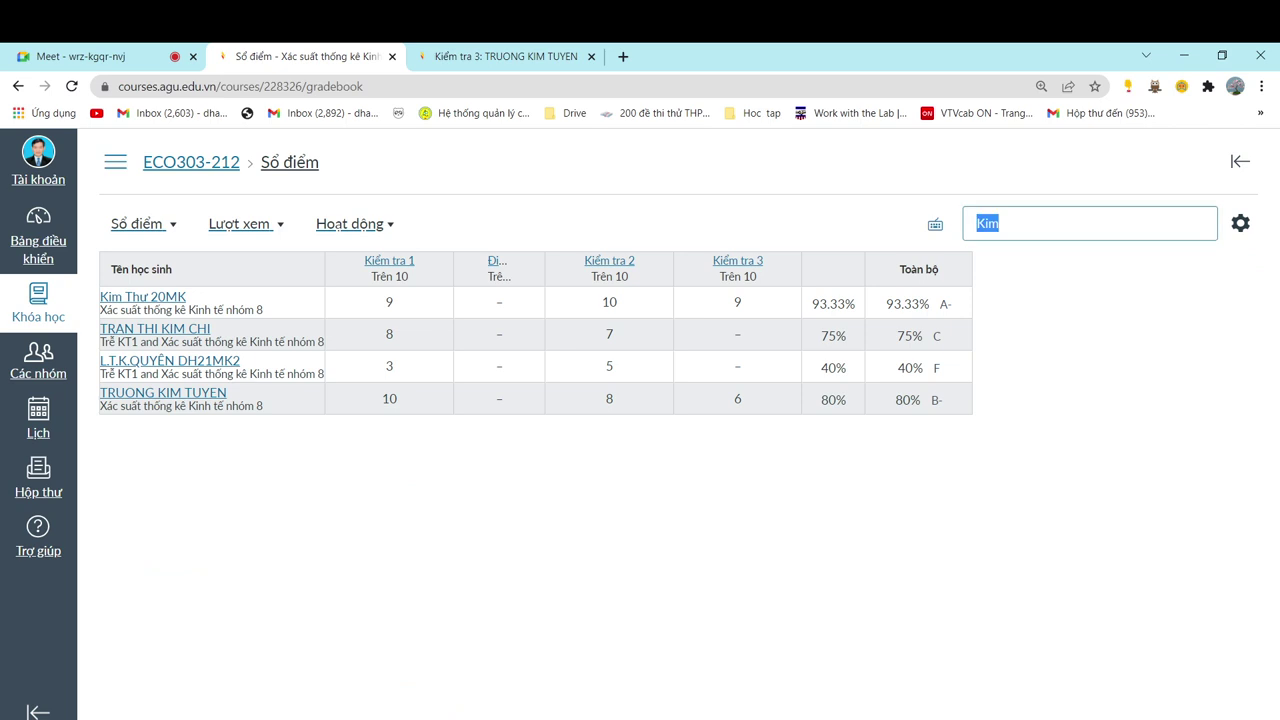
pyautogui.write('NHuan')
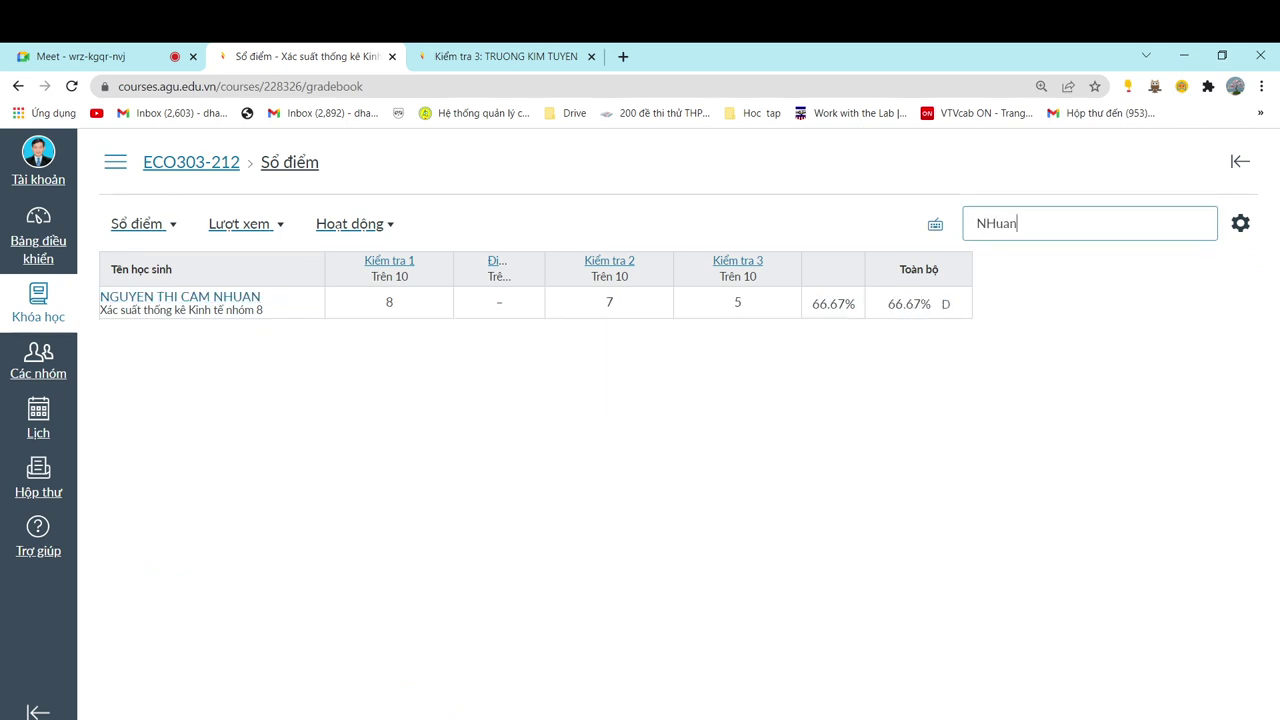
pyautogui.rightClick(213, 296)
pyautogui.click(280, 301)
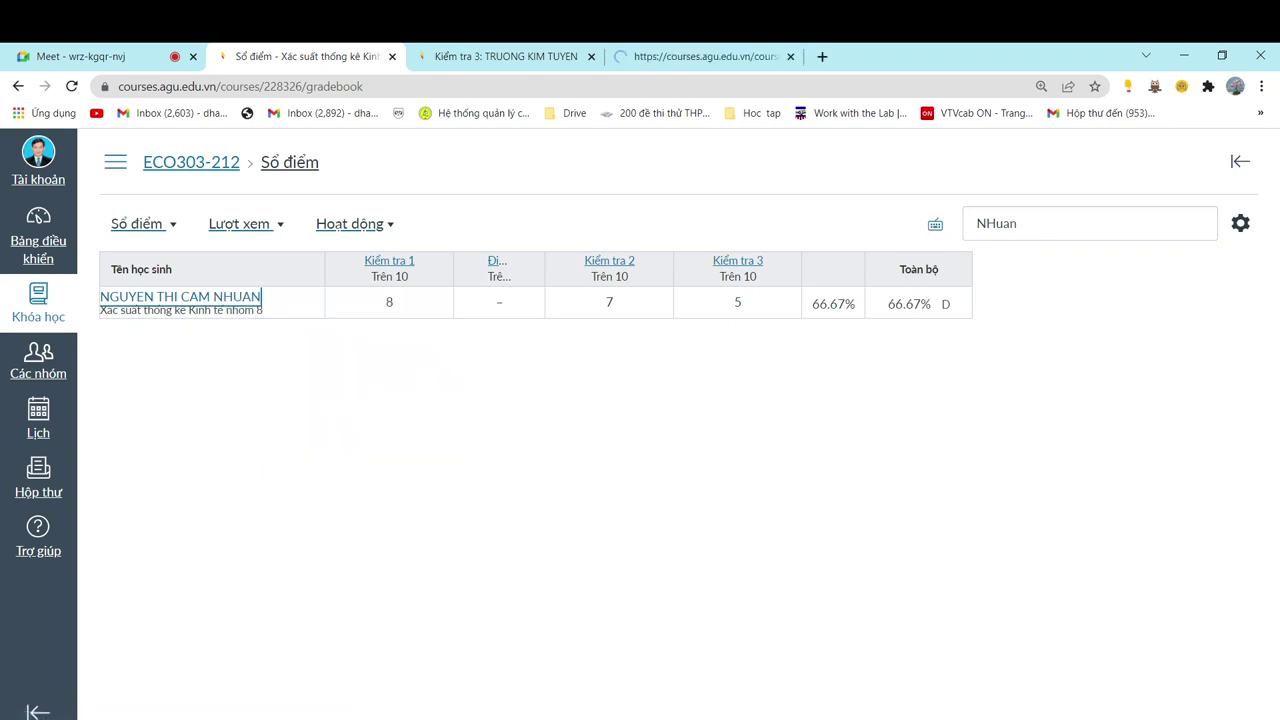
pyautogui.click(706, 57)
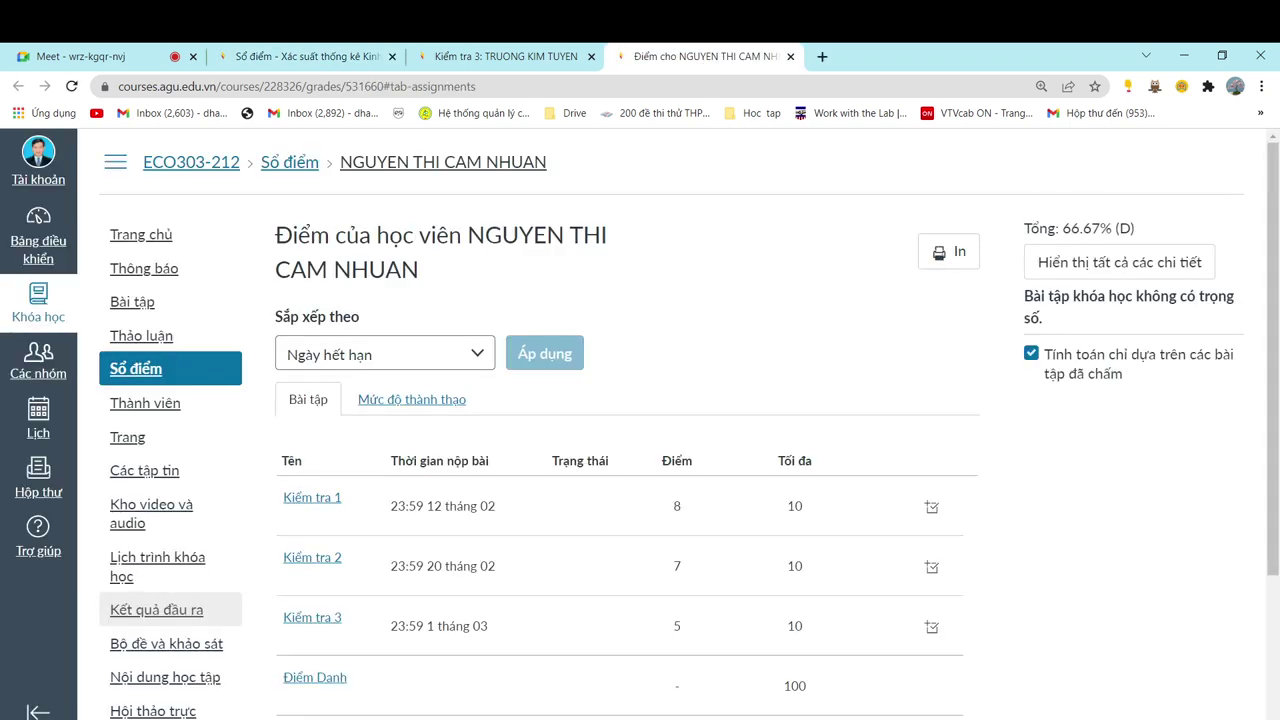
# Open the second student's Kiểm tra 3 submission in a new tab and view its activity log
pyautogui.scroll(-2, 620, 430)
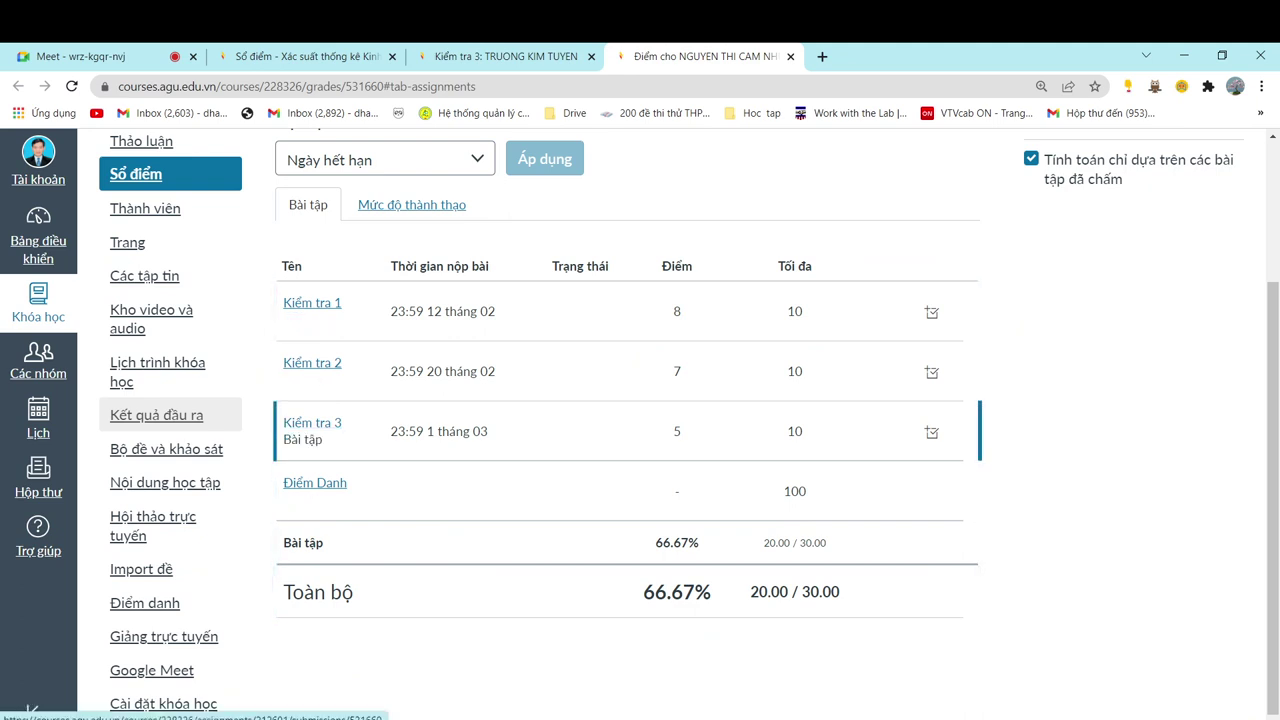
pyautogui.rightClick(335, 422)
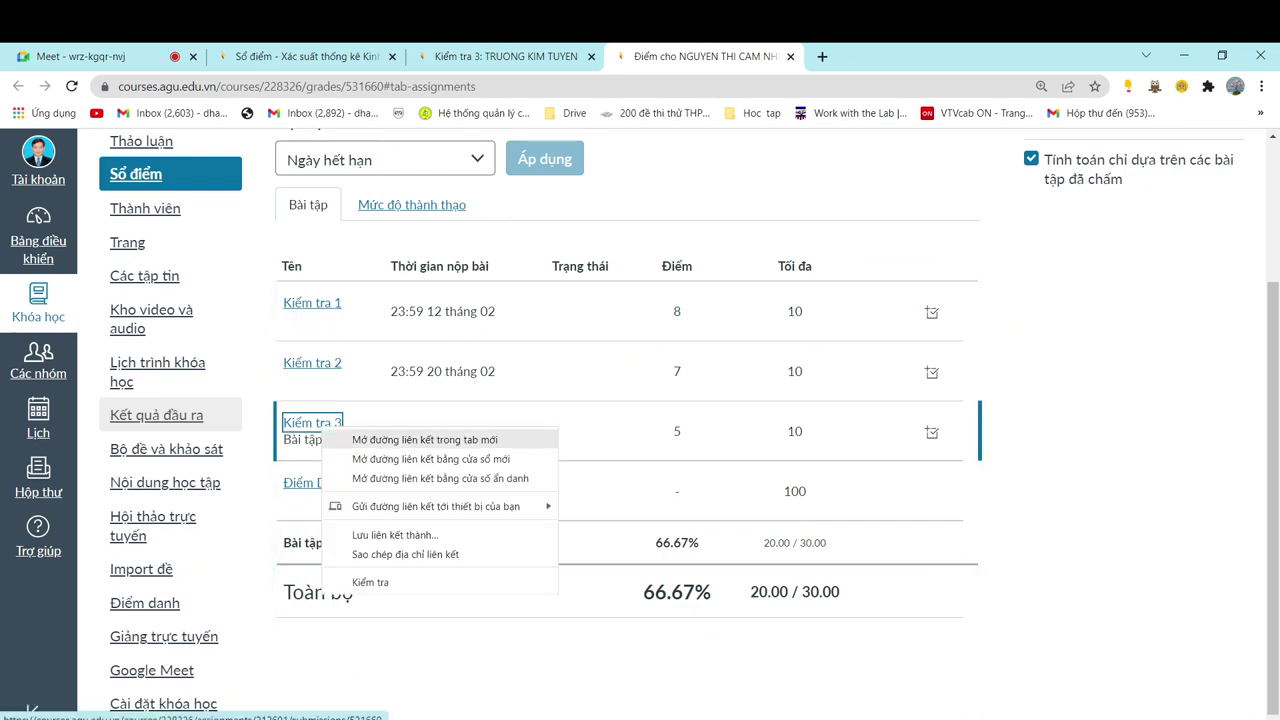
pyautogui.click(400, 437)
pyautogui.click(903, 57)
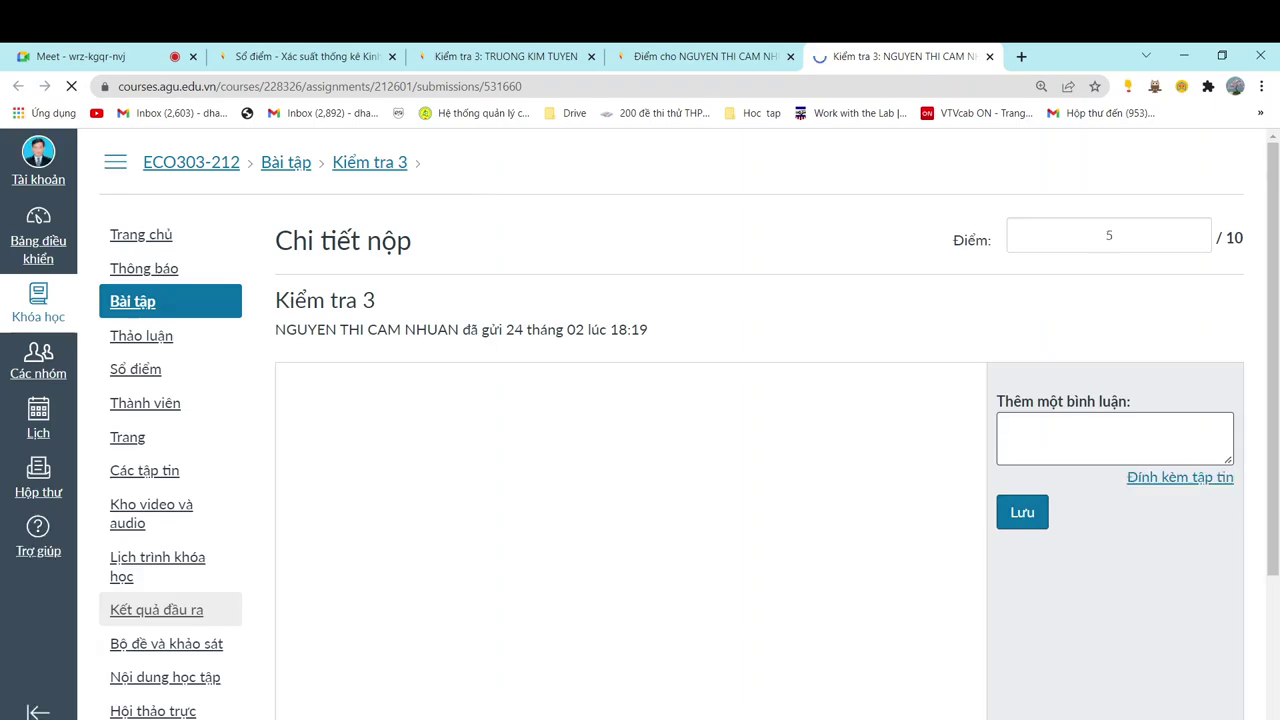
pyautogui.scroll(-2, 628, 540)
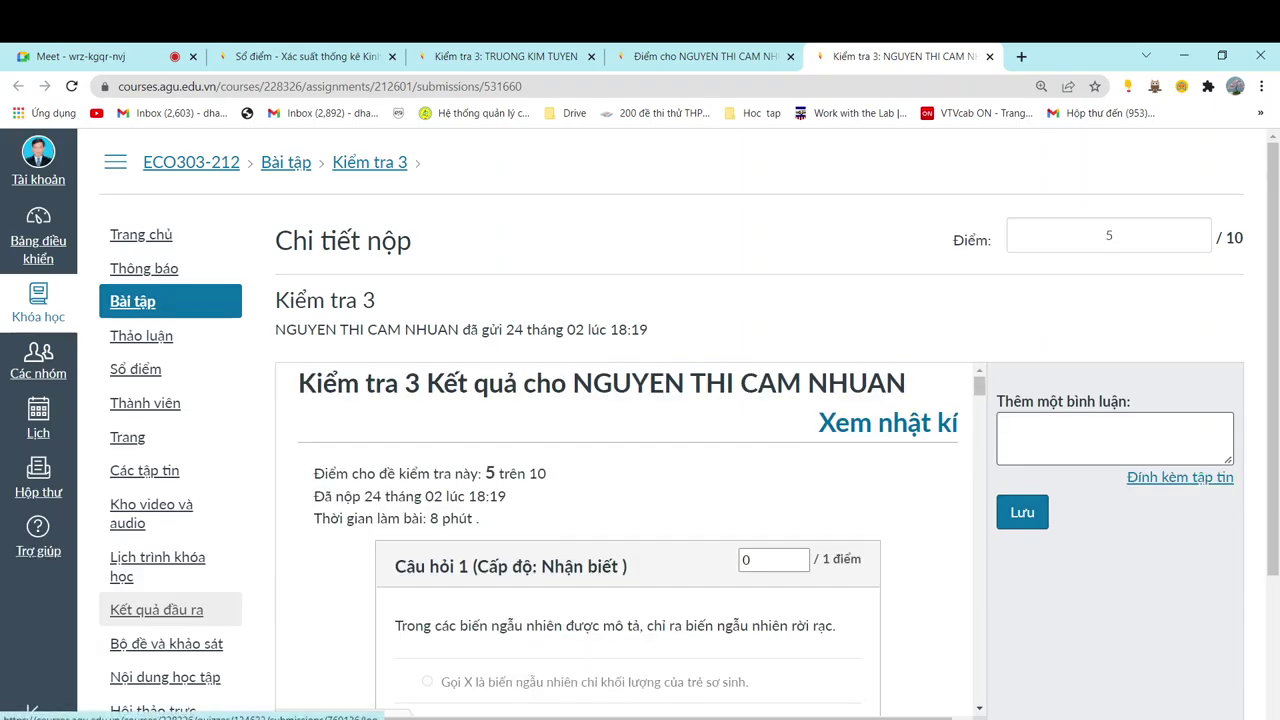
pyautogui.click(888, 422)
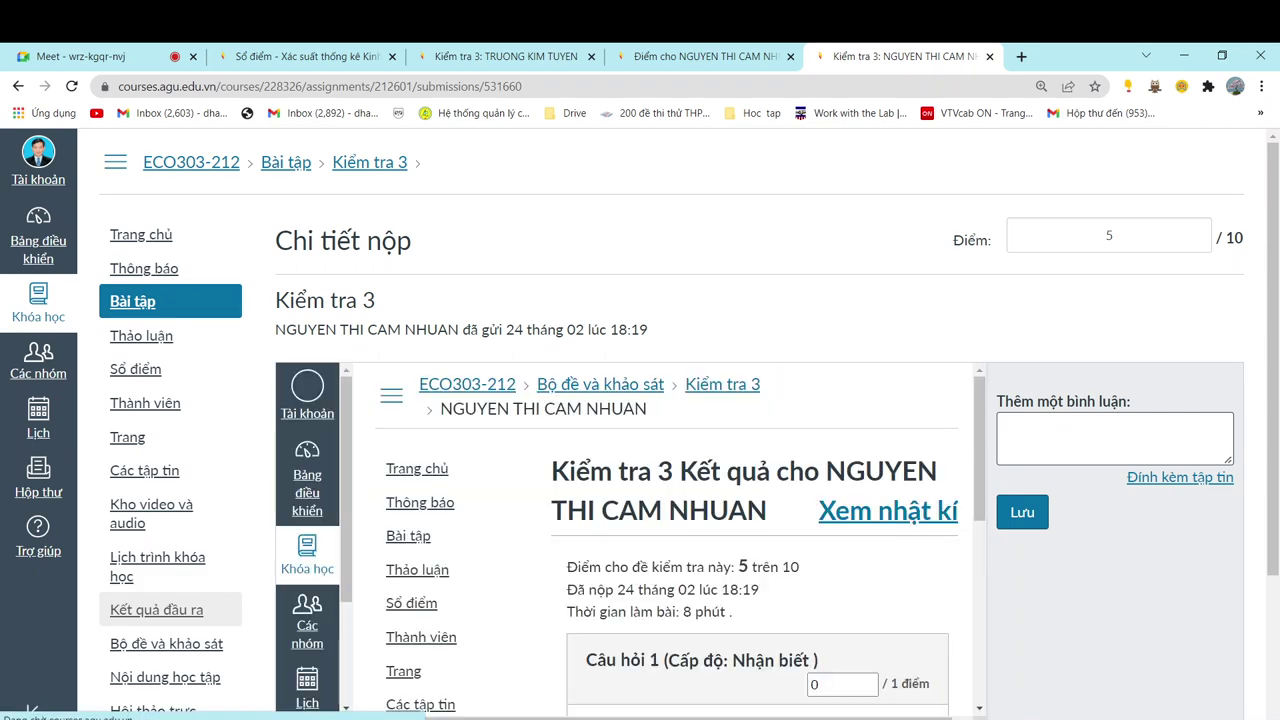
# Allow the second student one more attempt at the end of the Kiểm tra 3 results
pyautogui.scroll(-5, 660, 440)
pyautogui.scroll(-20, 660, 340)
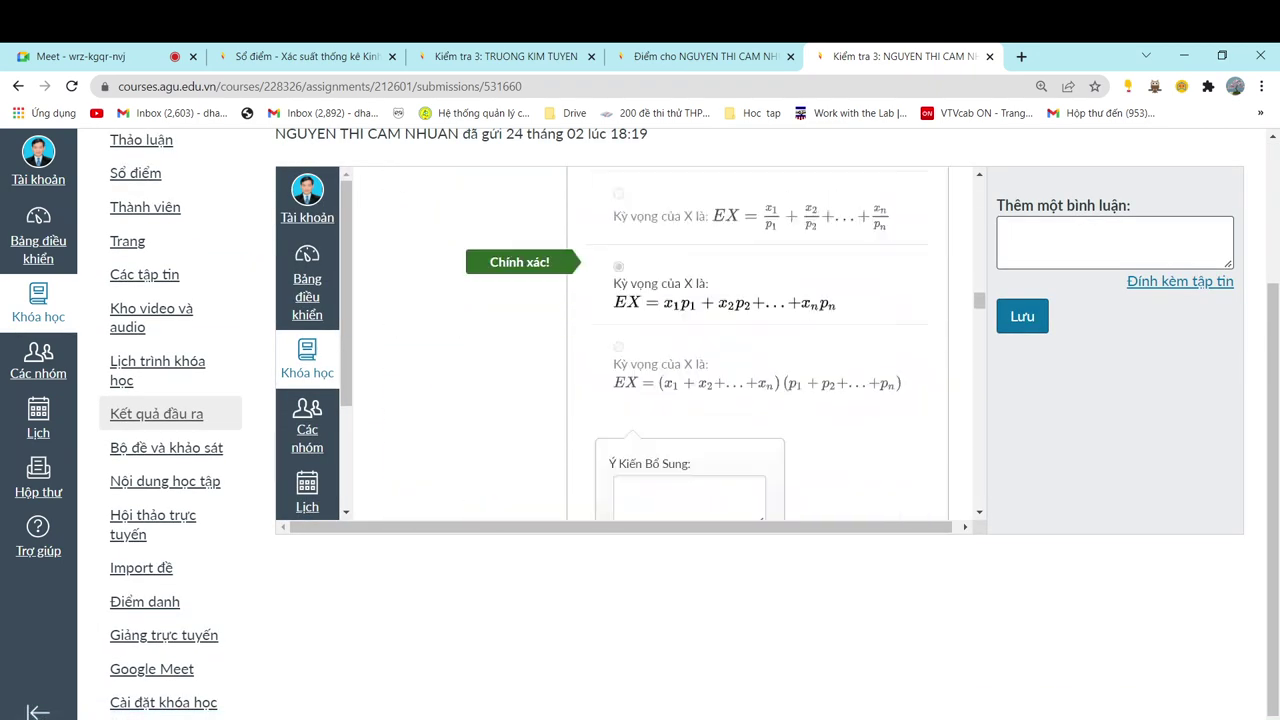
pyautogui.scroll(-3, 660, 340)
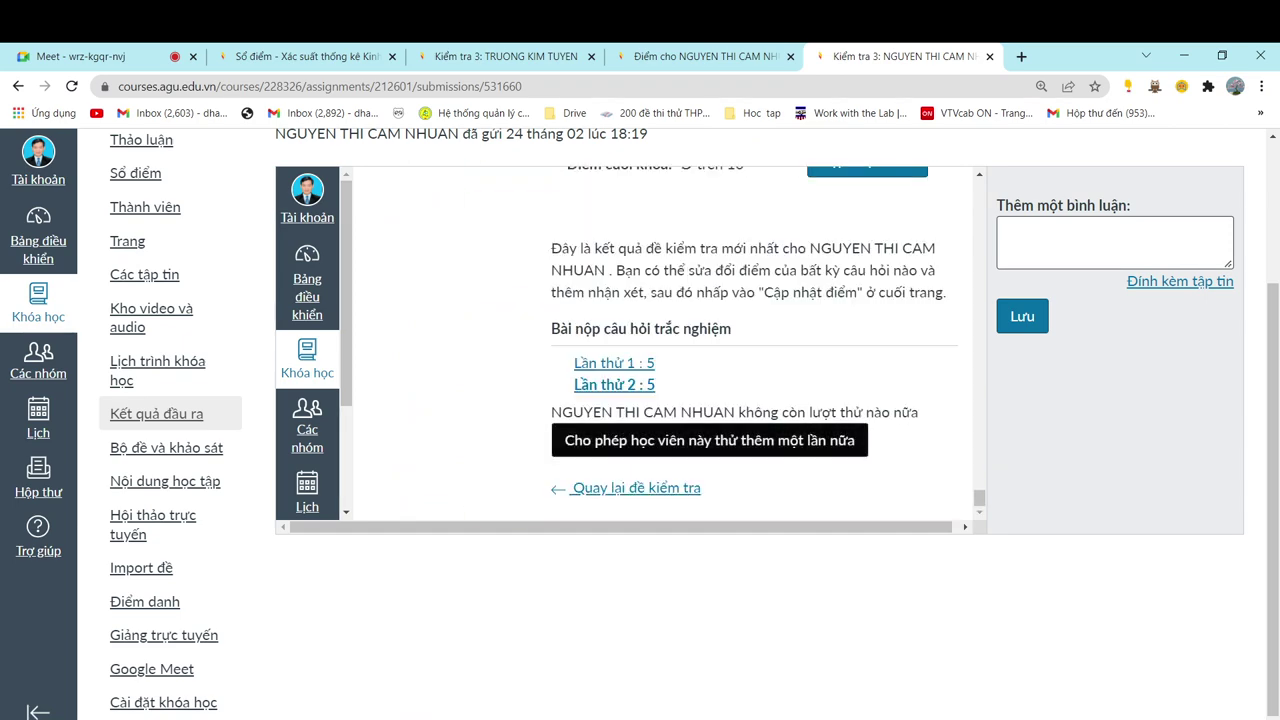
pyautogui.click(709, 440)
pyautogui.click(709, 440)
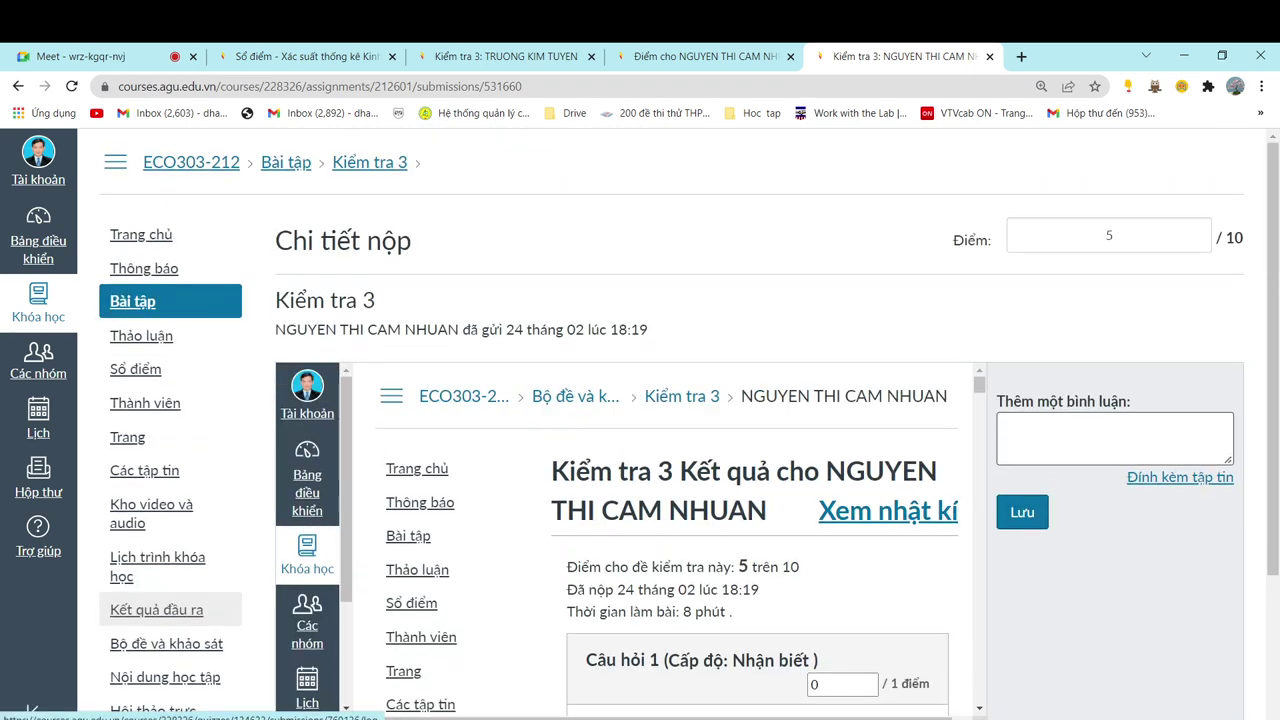
# Close the submission and grade pages of both students so that only the gradebook and the call stay open
pyautogui.click(989, 56)
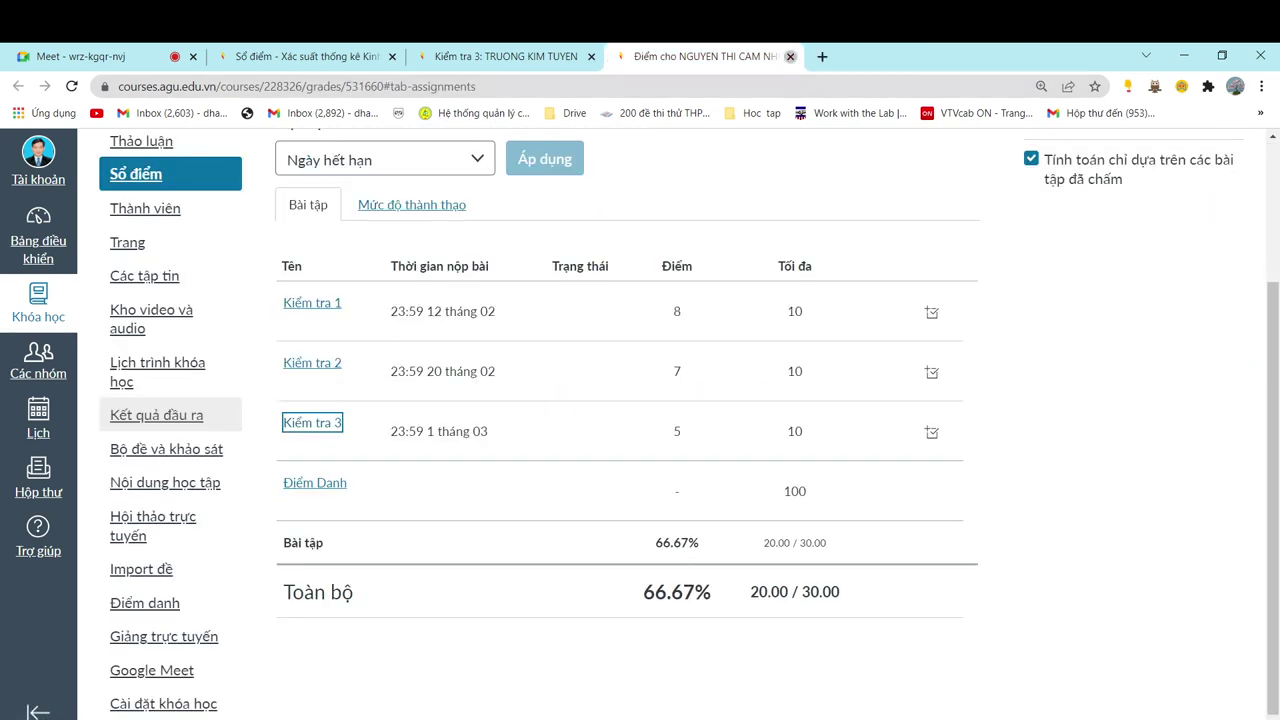
pyautogui.hotkey('ctrl', 'w')
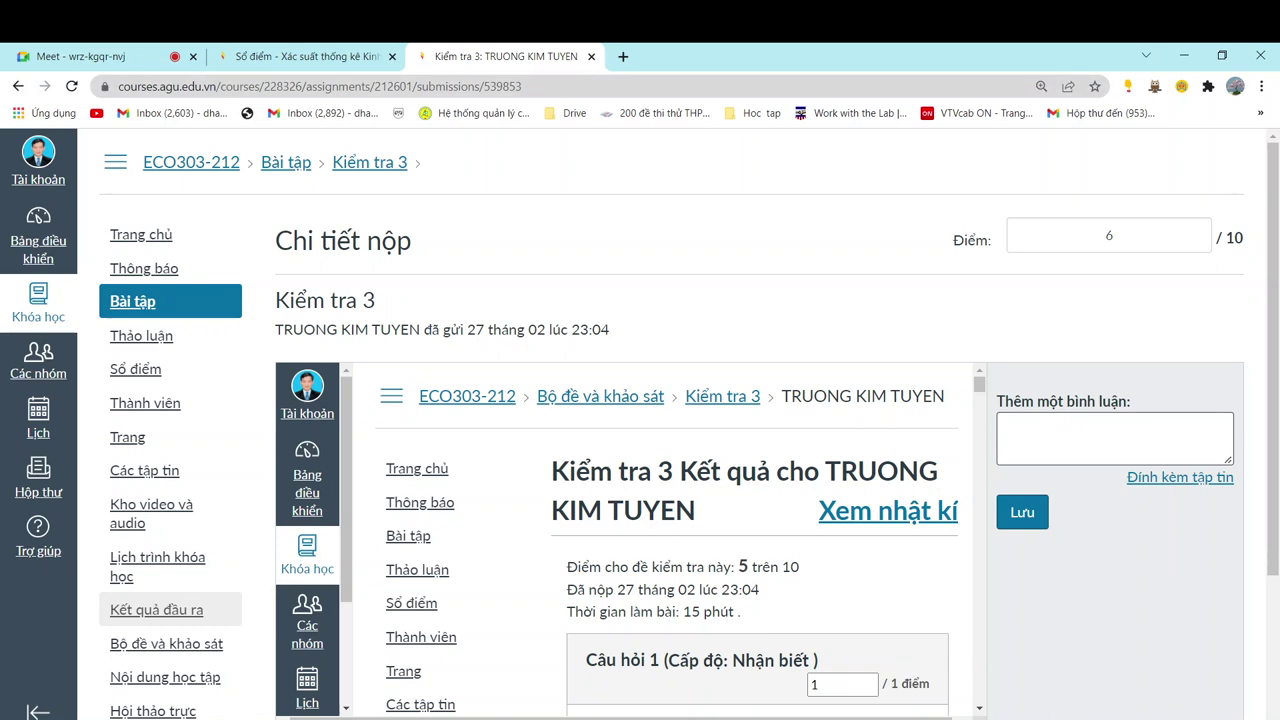
pyautogui.click(591, 56)
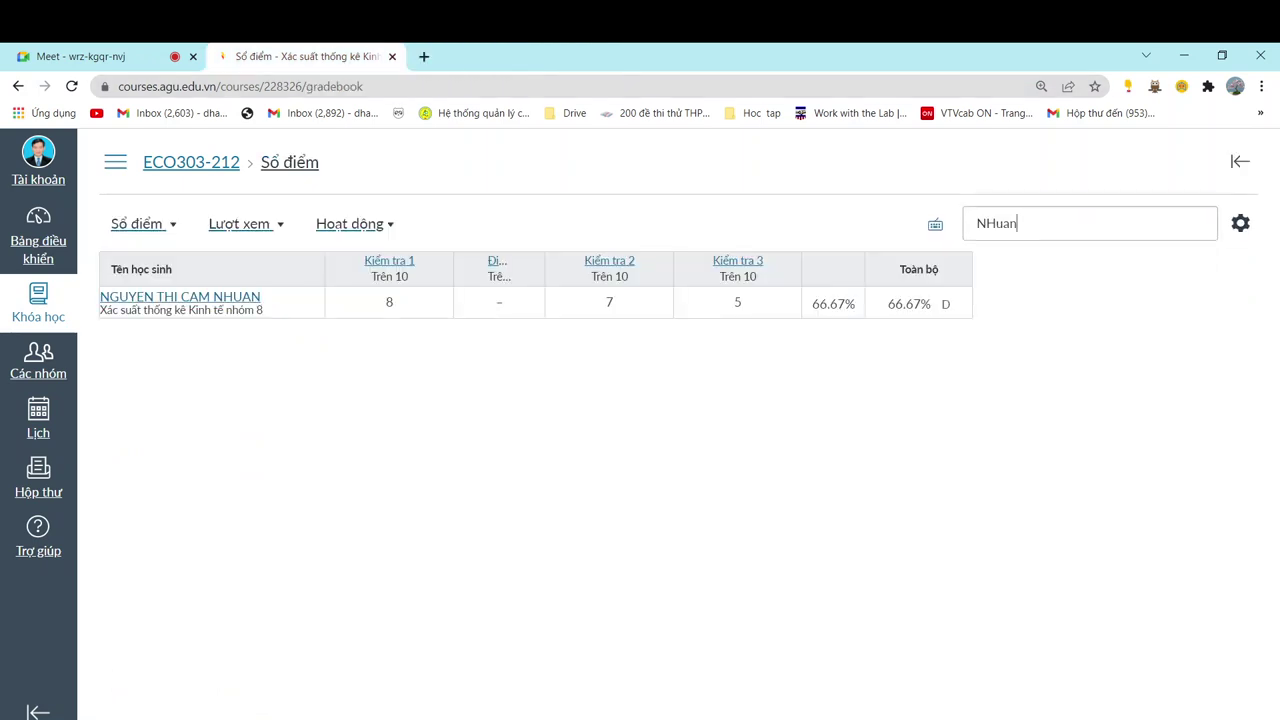
# Search the gradebook for the third student by given name and open the grade page of the match with a Kiểm tra 3 score in a new tab
pyautogui.doubleClick(1018, 224)
pyautogui.write('Tien')
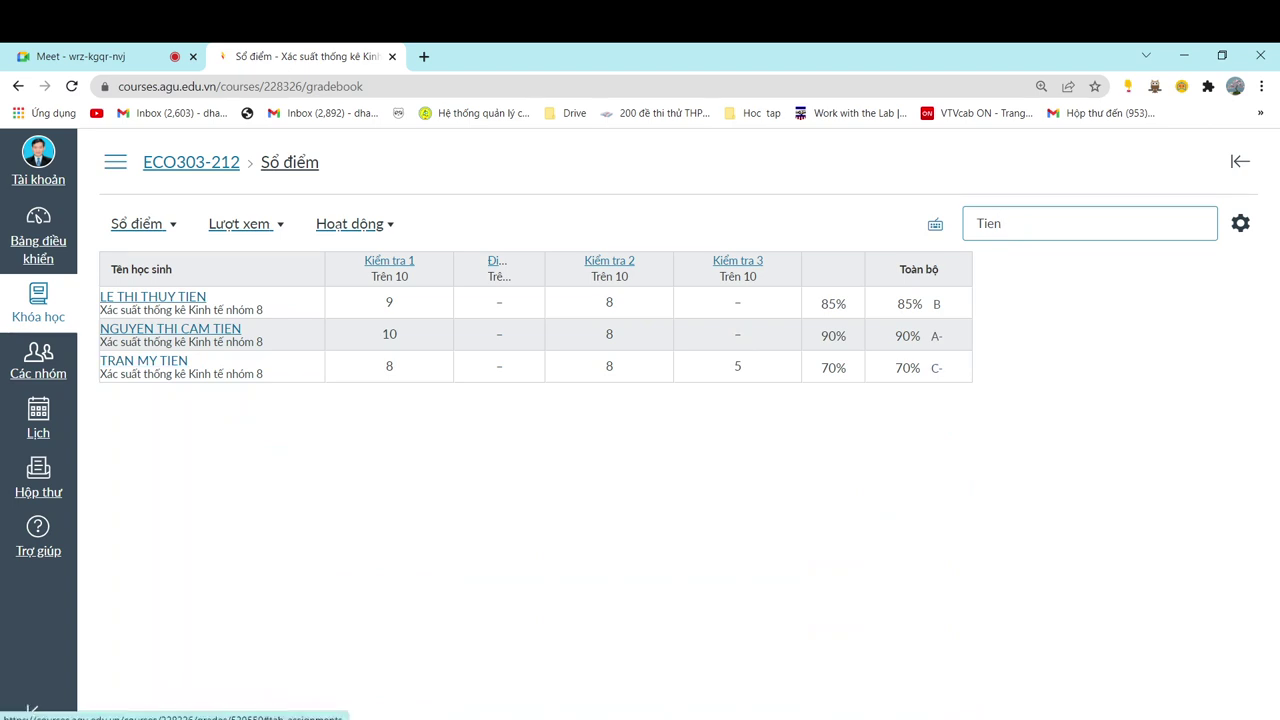
pyautogui.rightClick(147, 358)
pyautogui.click(189, 365)
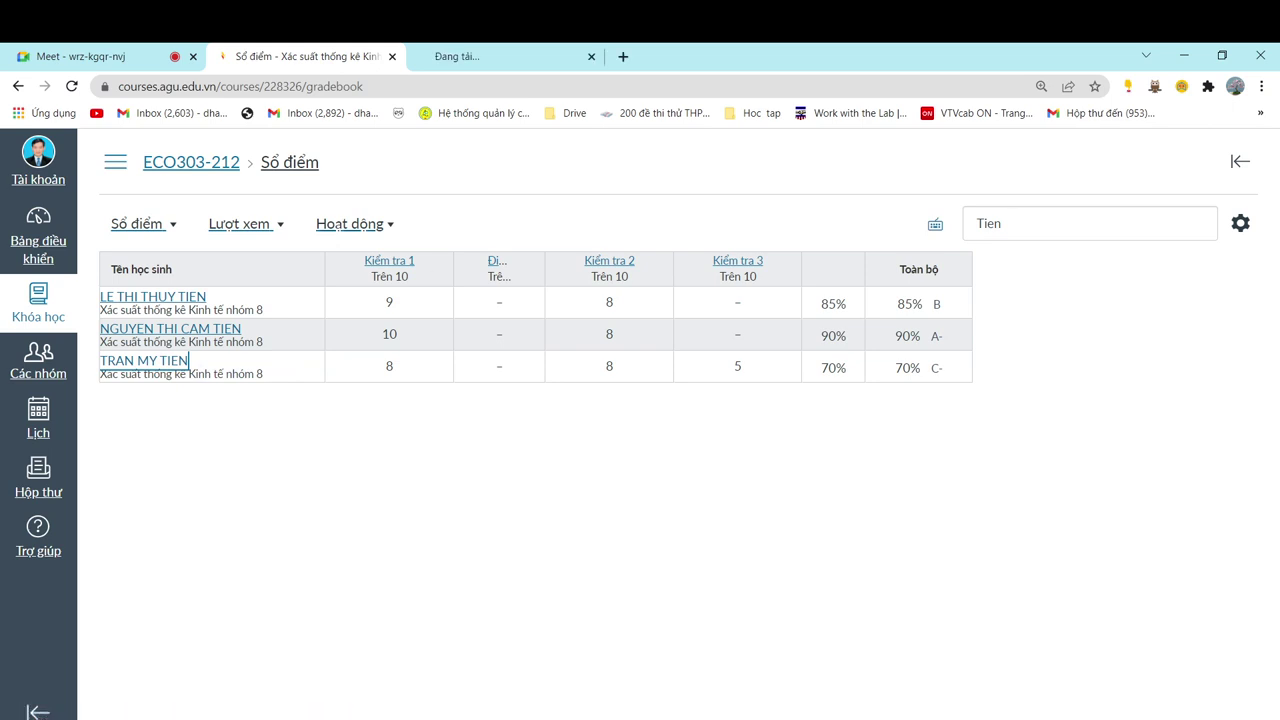
pyautogui.click(505, 57)
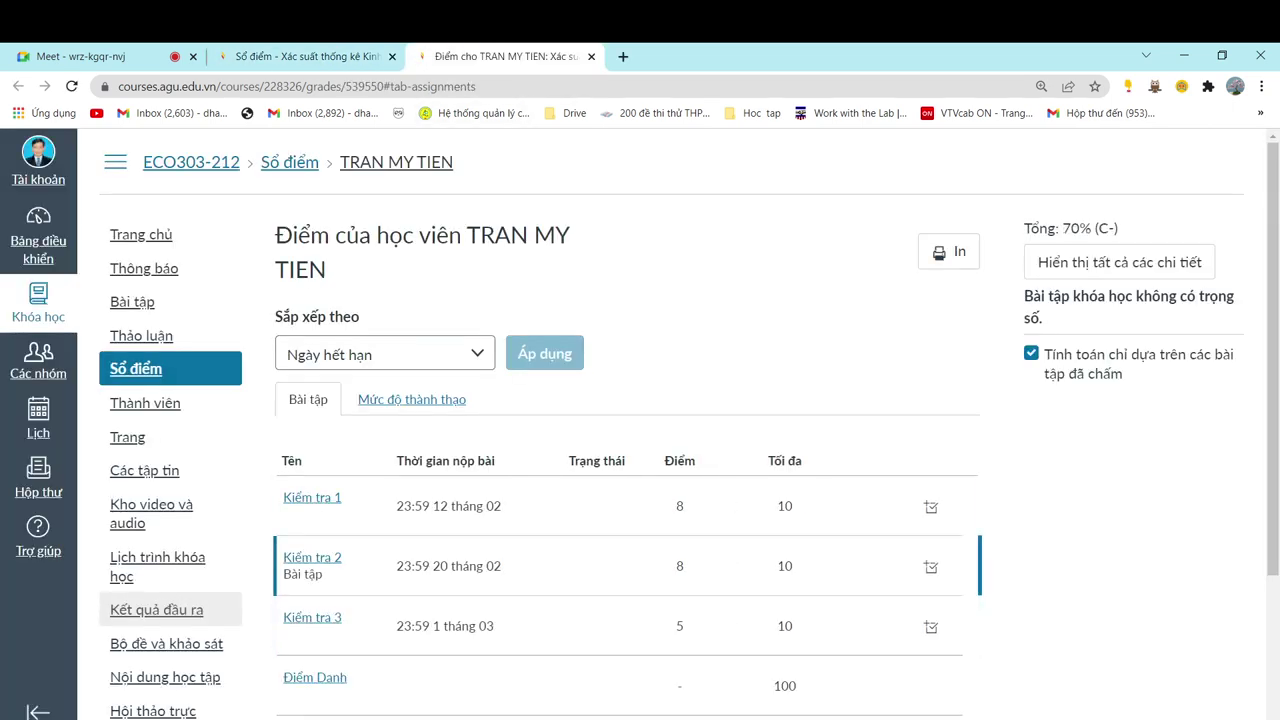
# Open the third student's Kiểm tra 3 submission in a new tab and look through its activity log
pyautogui.rightClick(335, 617)
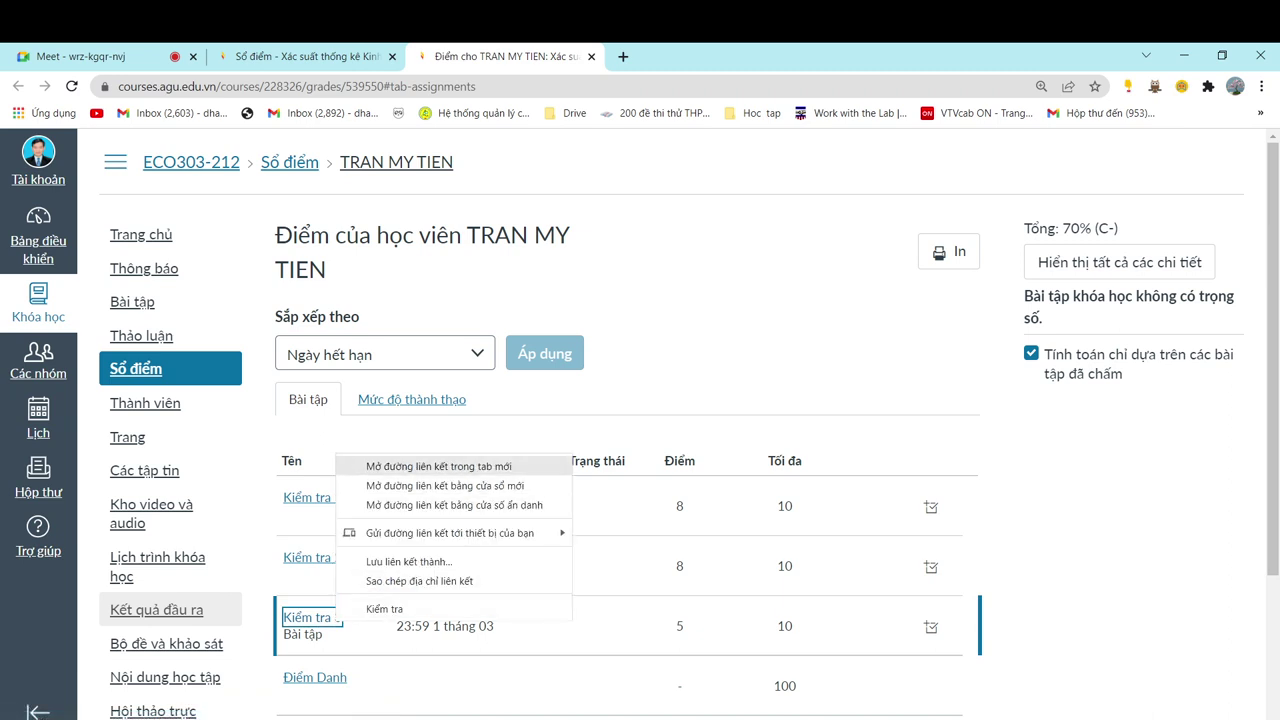
pyautogui.click(400, 463)
pyautogui.hotkey('ctrl', 'Tab')
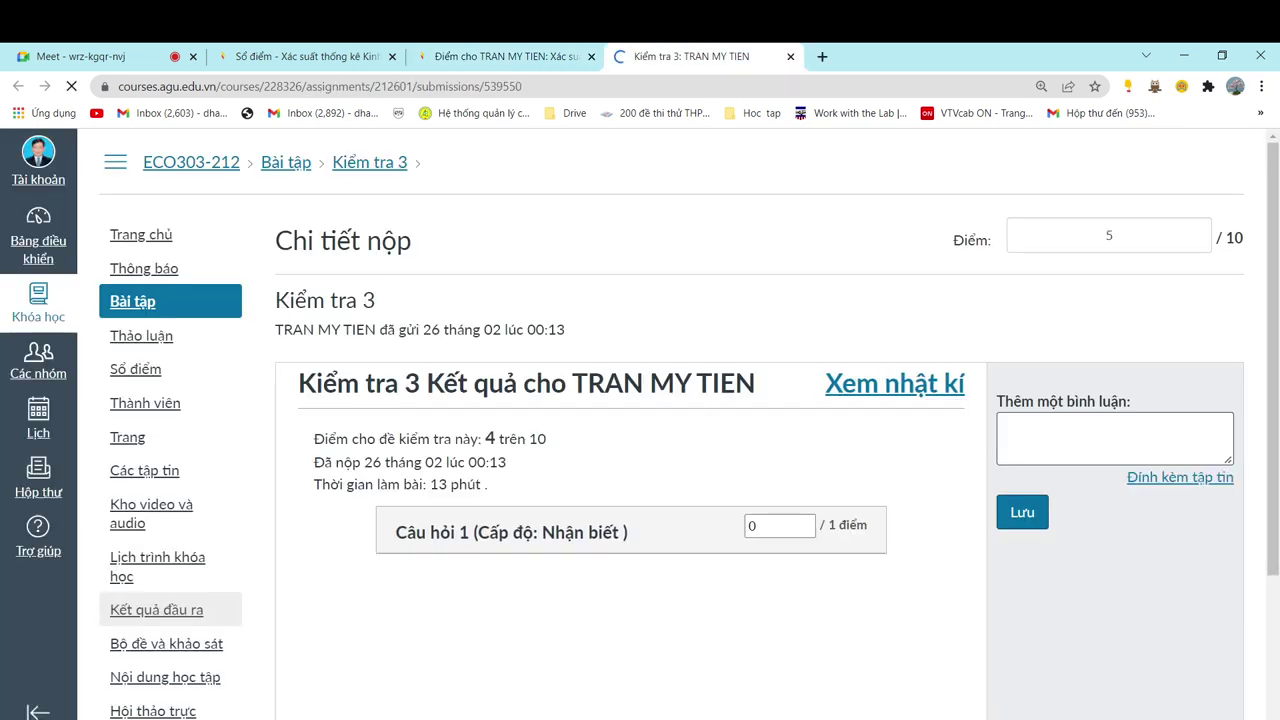
pyautogui.click(888, 384)
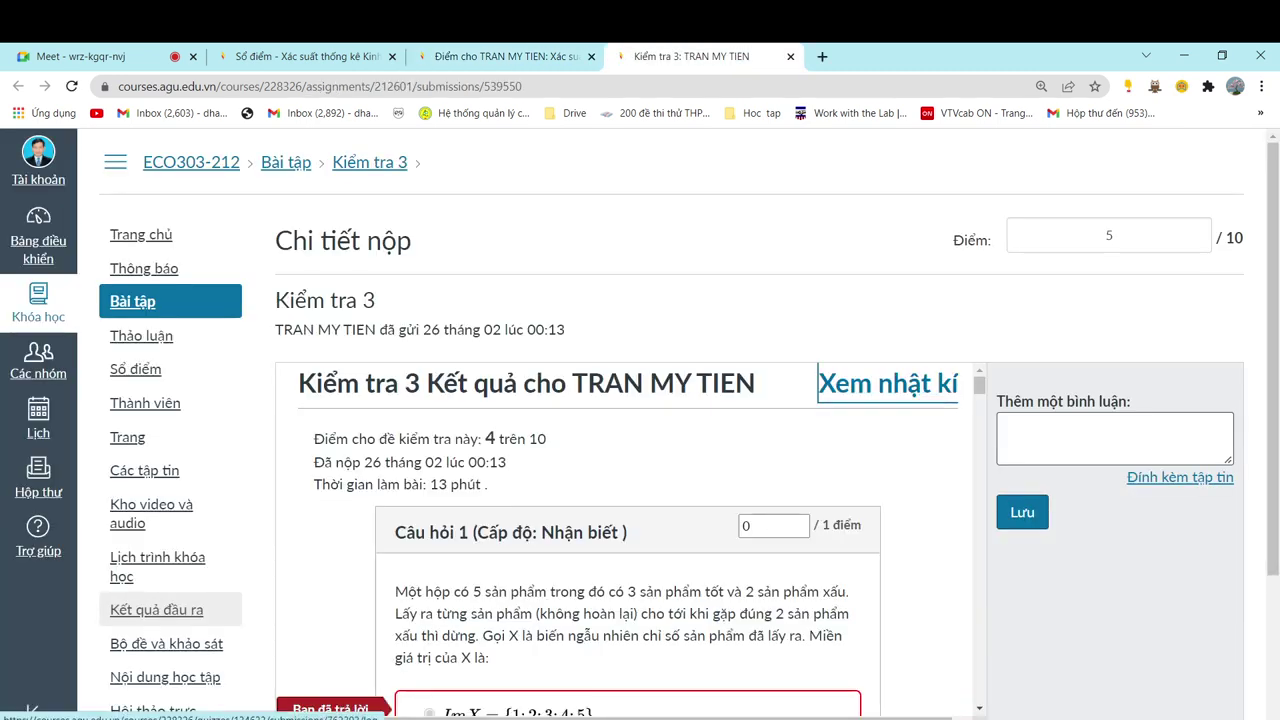
pyautogui.scroll(-4, 630, 541)
pyautogui.scroll(5, 822, 420)
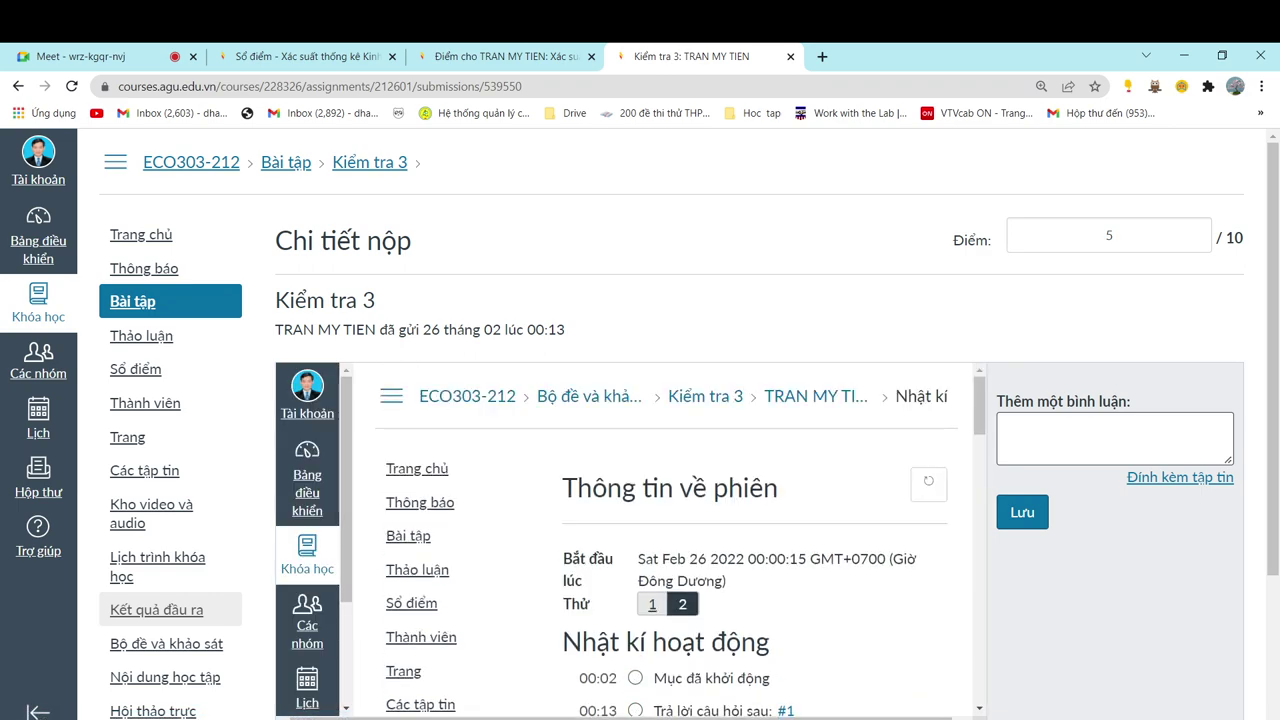
# Go back to the third student's Kiểm tra 3 results, allow one more attempt, and close the submission page
pyautogui.click(818, 396)
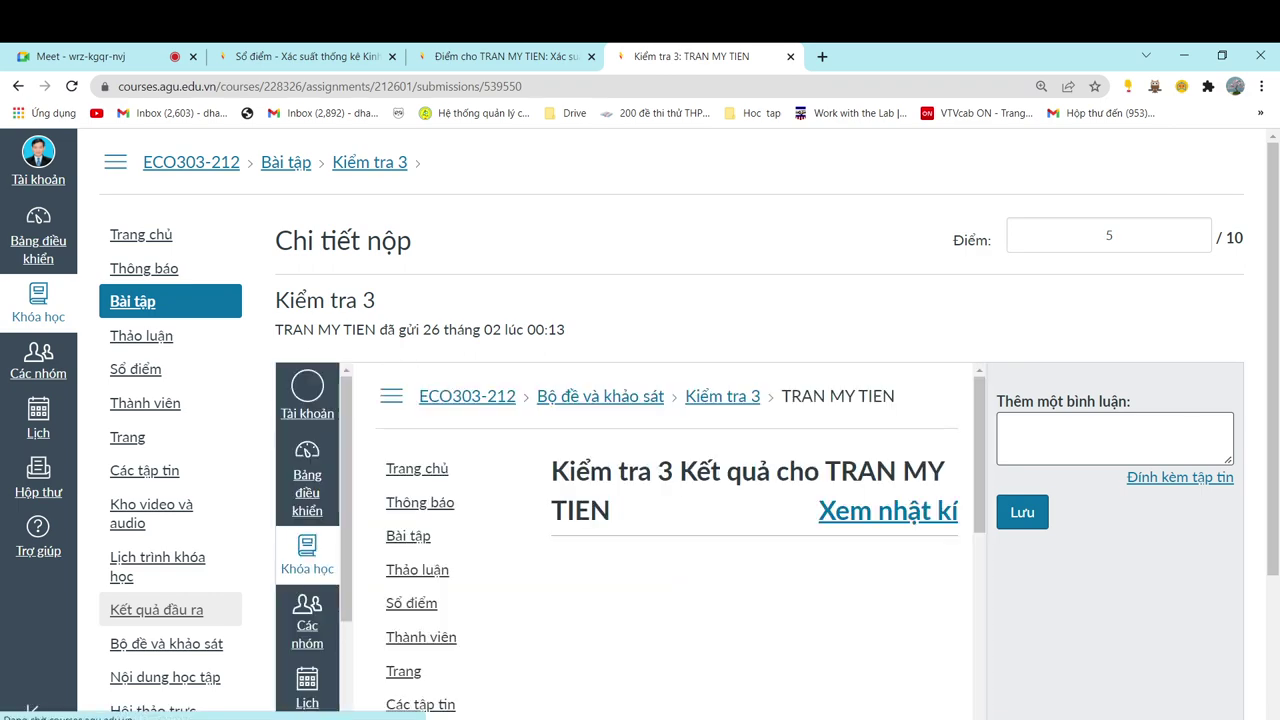
pyautogui.scroll(-18, 790, 470)
pyautogui.scroll(-15, 660, 540)
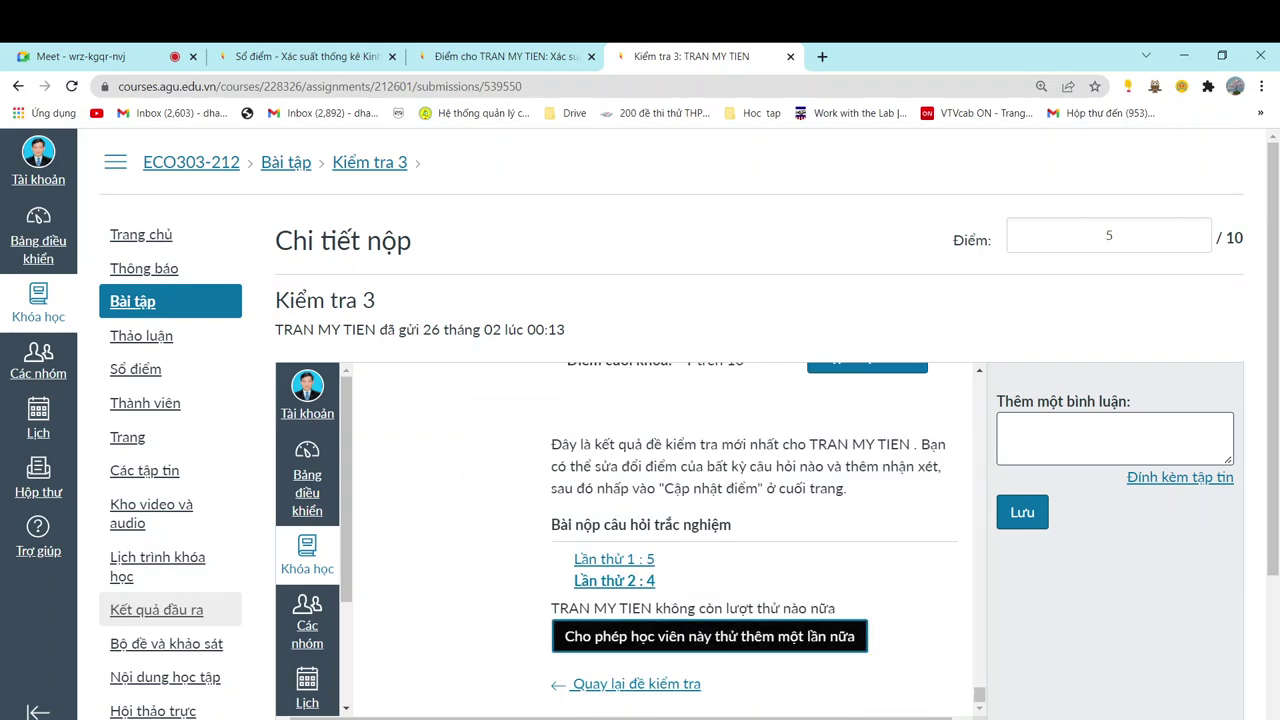
pyautogui.click(709, 636)
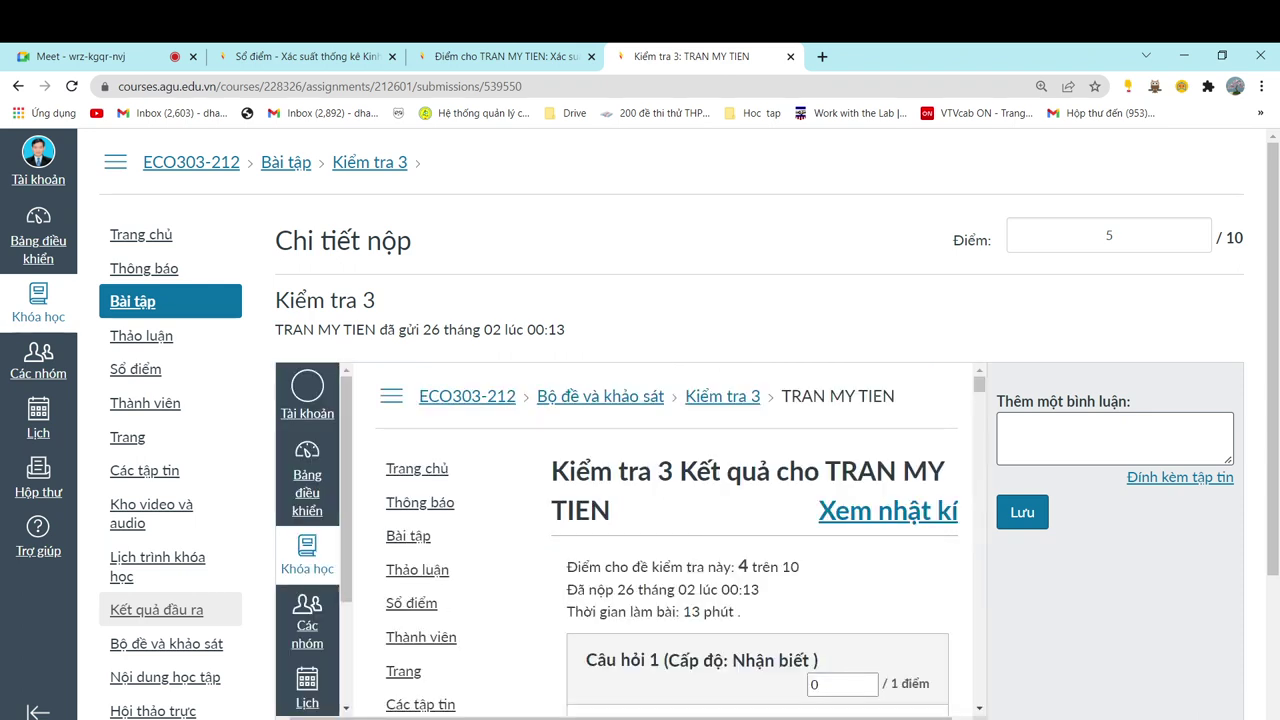
pyautogui.hotkey('ctrl', 'w')
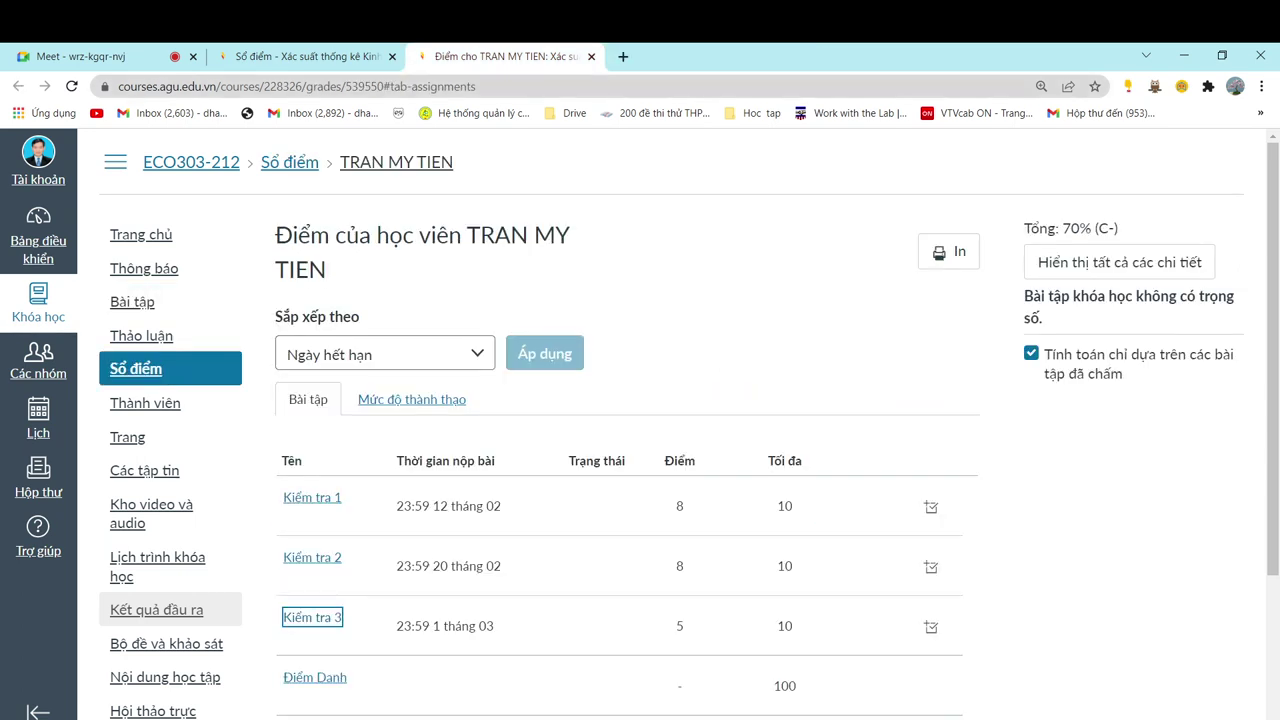
# Search the gradebook for the fourth student by given name and open that student's grade page in a new tab
pyautogui.hotkey('ctrl', 'shift', 'Tab')
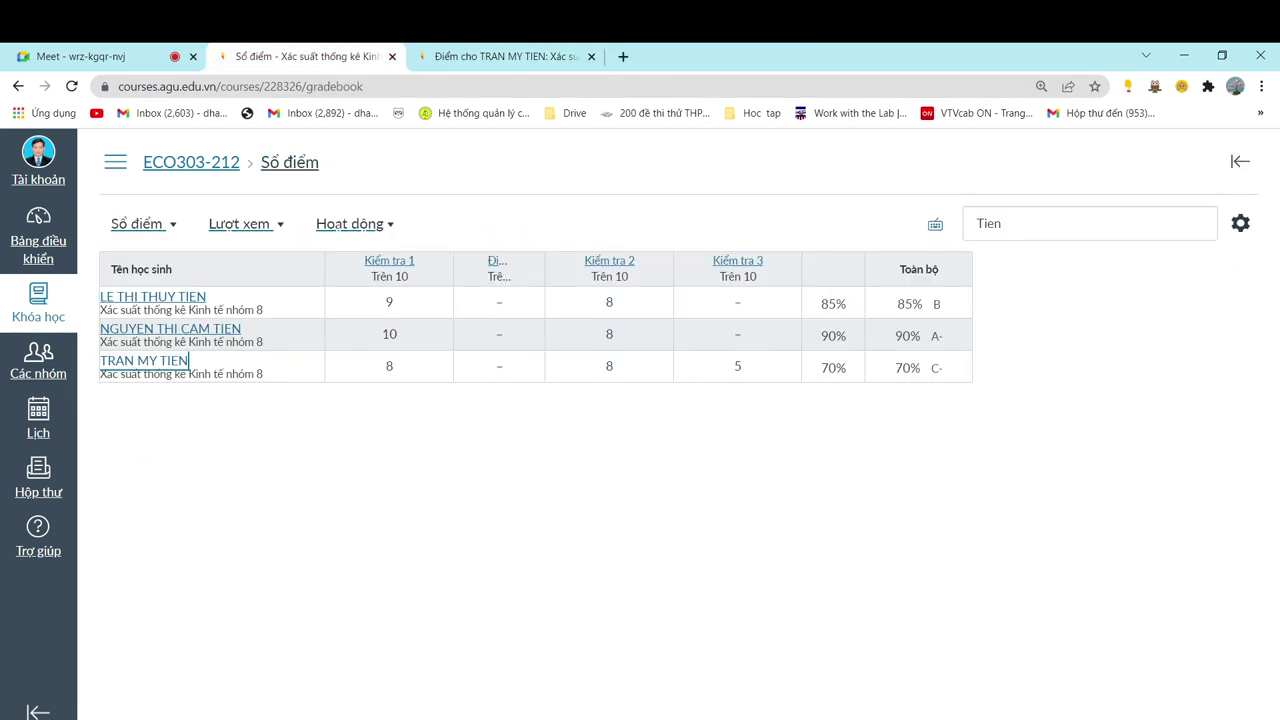
pyautogui.doubleClick(989, 224)
pyautogui.write('Bi')
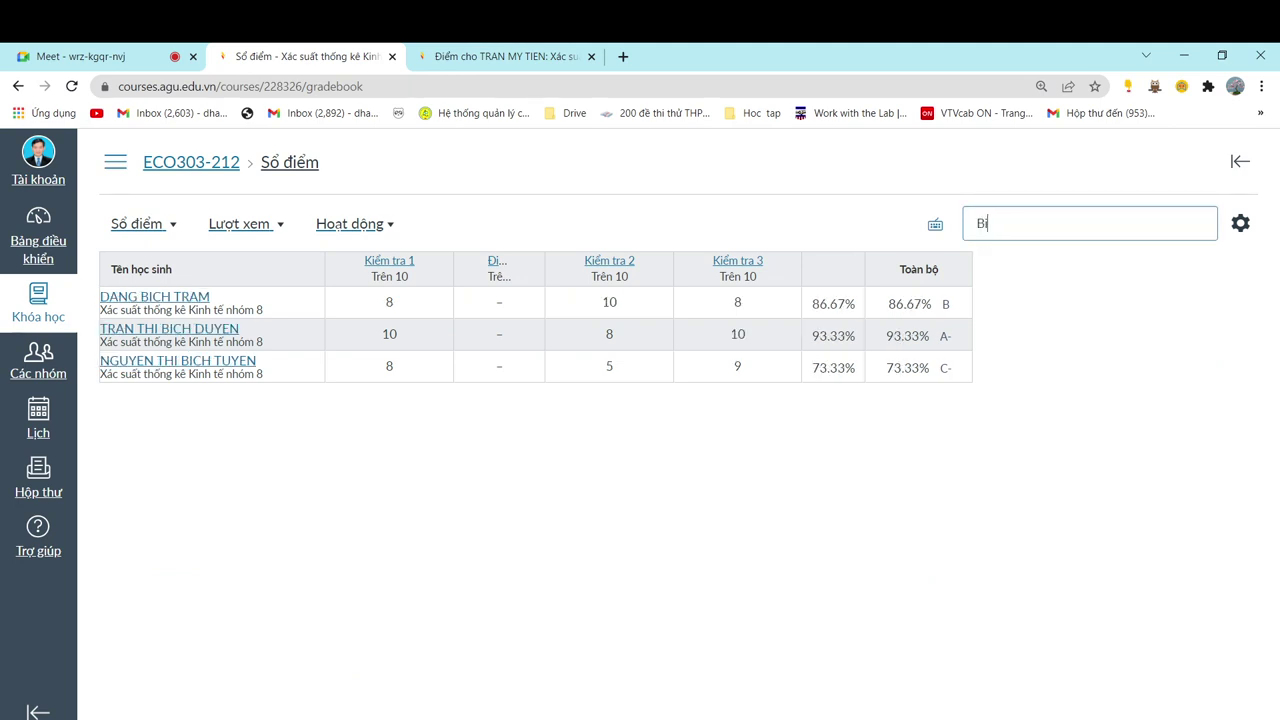
pyautogui.write('ch tram')
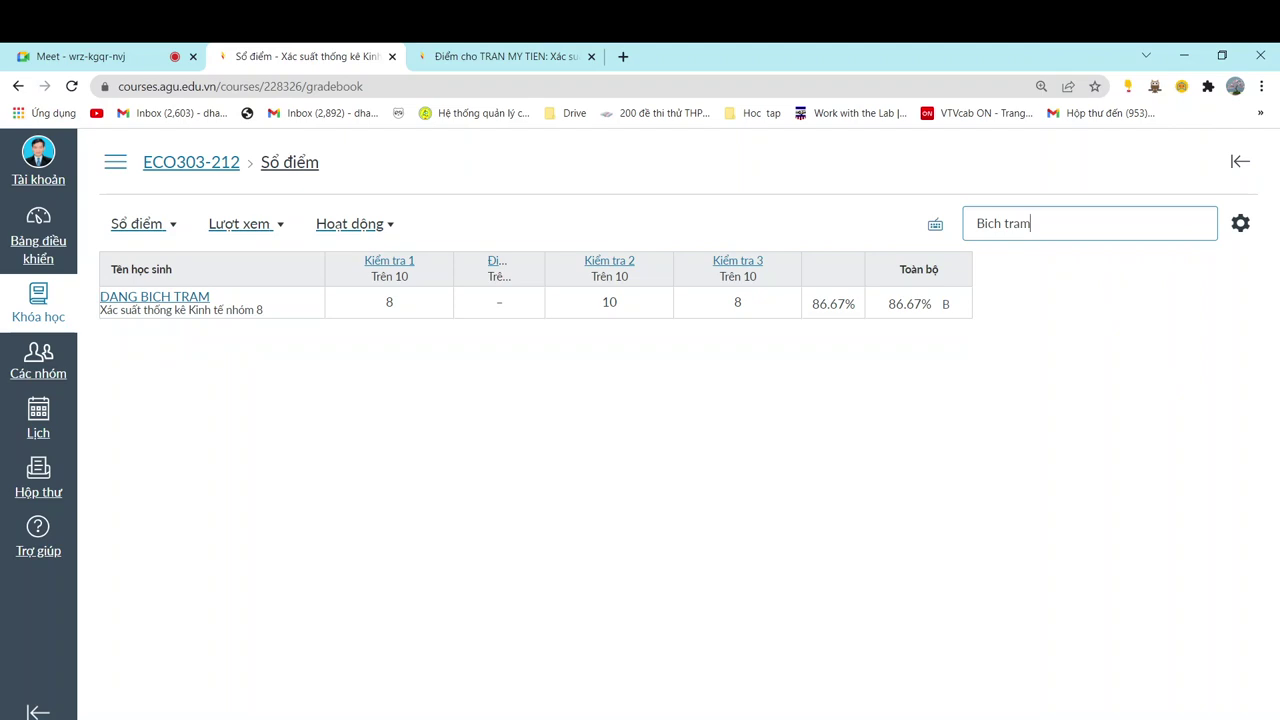
pyautogui.rightClick(157, 295)
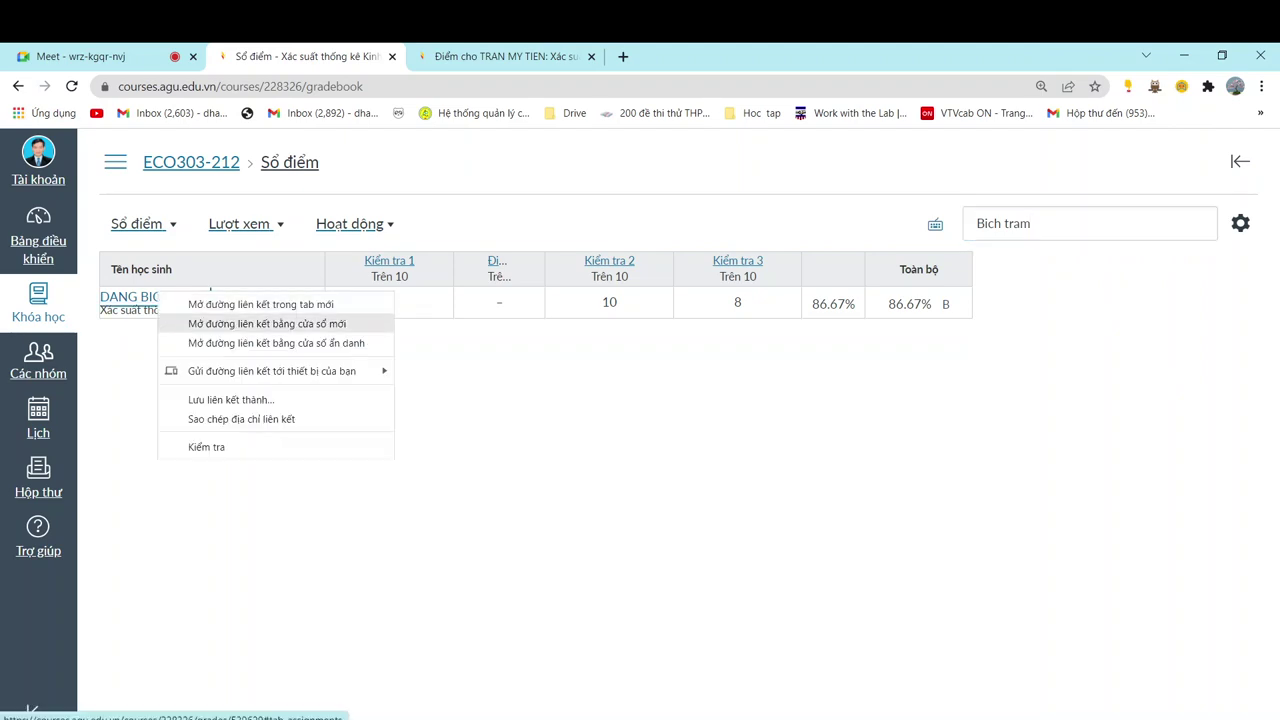
pyautogui.click(260, 304)
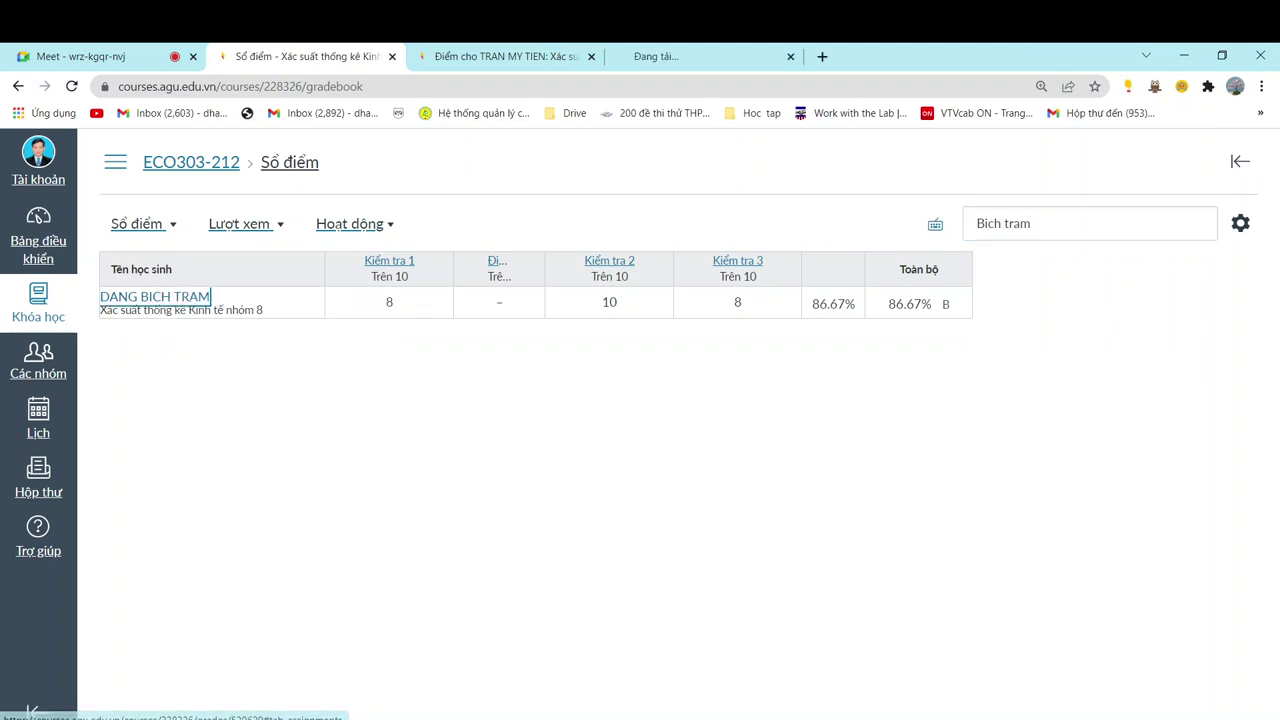
pyautogui.click(704, 57)
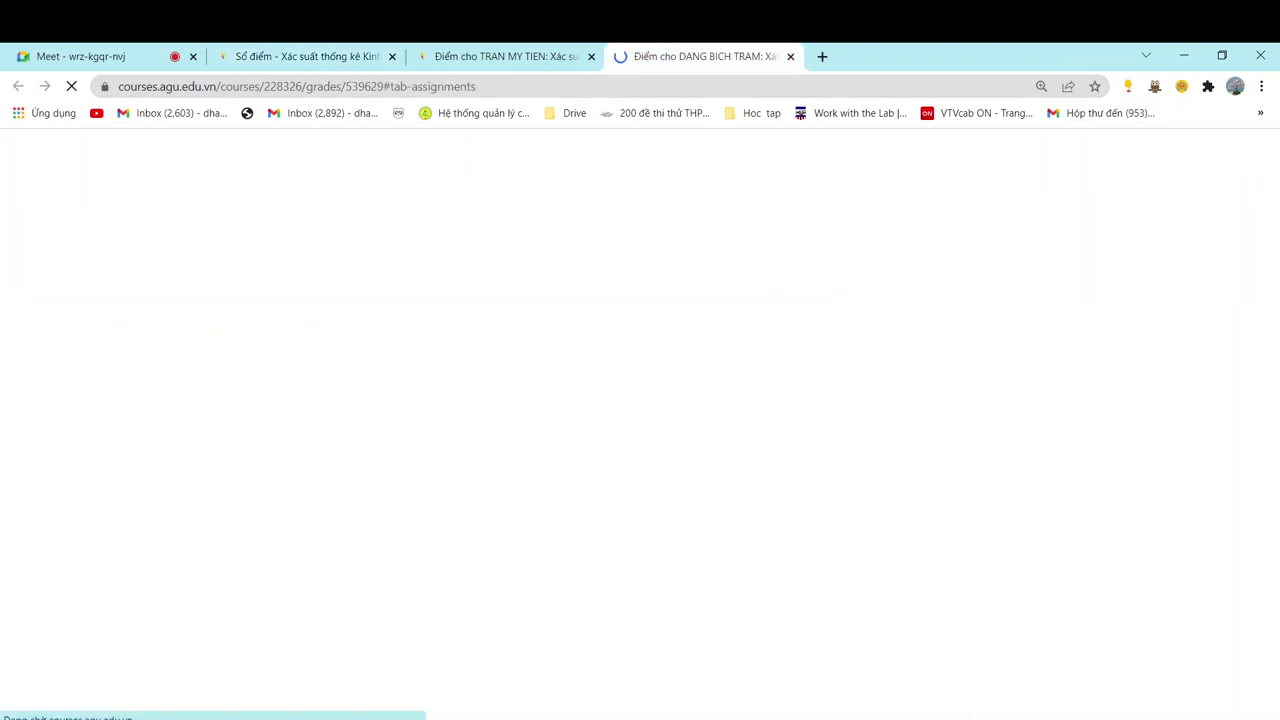
# Open the fourth student's Kiểm tra 3 submission in a new tab and view its activity log
pyautogui.scroll(-3, 322, 487)
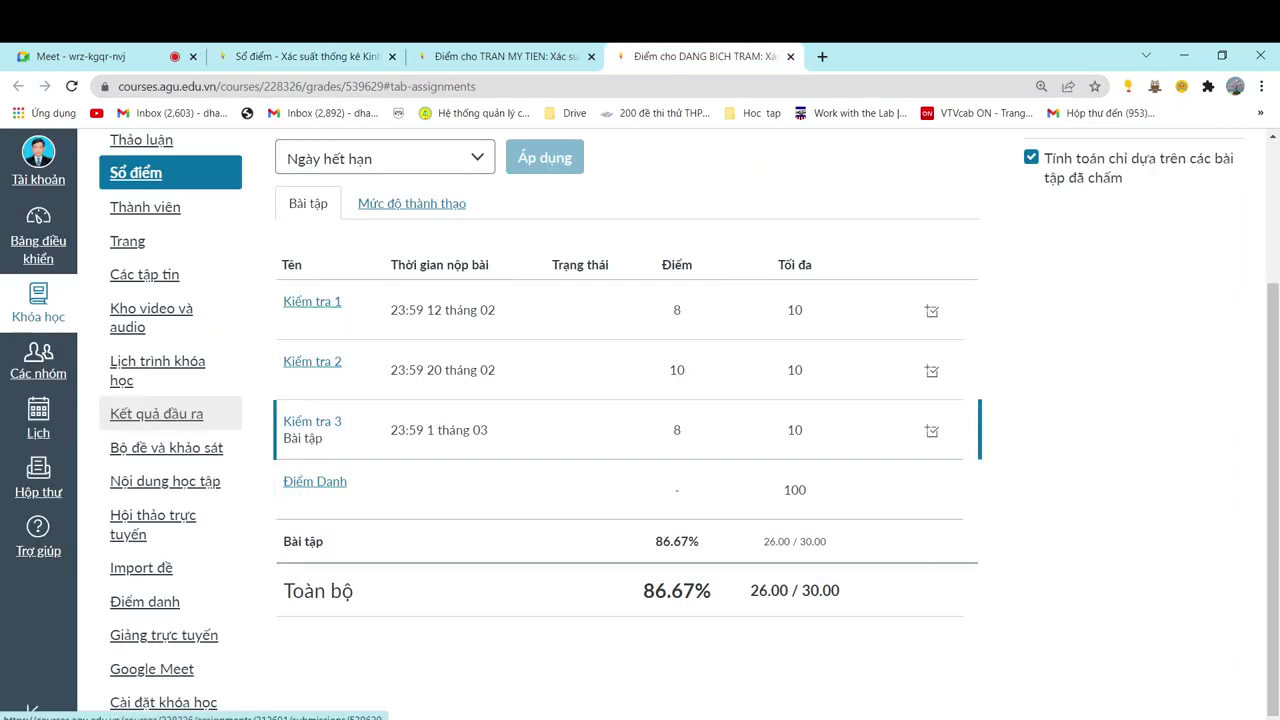
pyautogui.rightClick(305, 424)
pyautogui.click(380, 436)
pyautogui.hotkey('ctrl', '5')
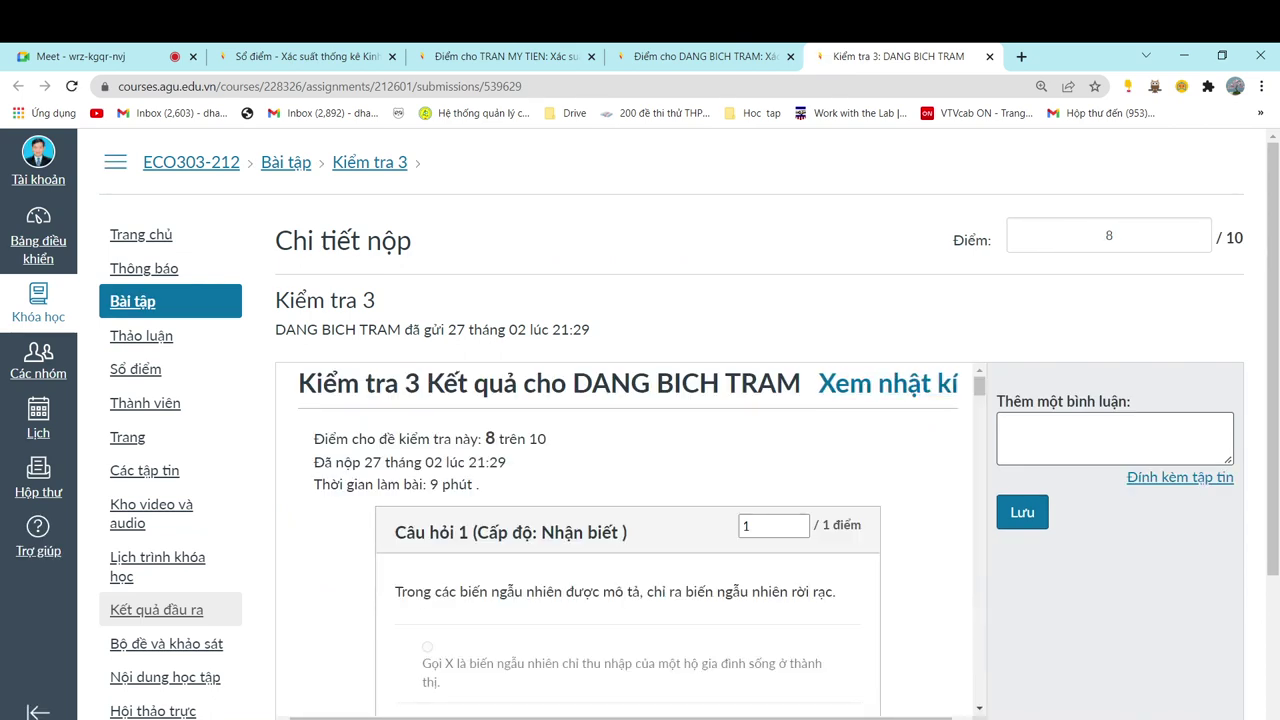
pyautogui.click(888, 384)
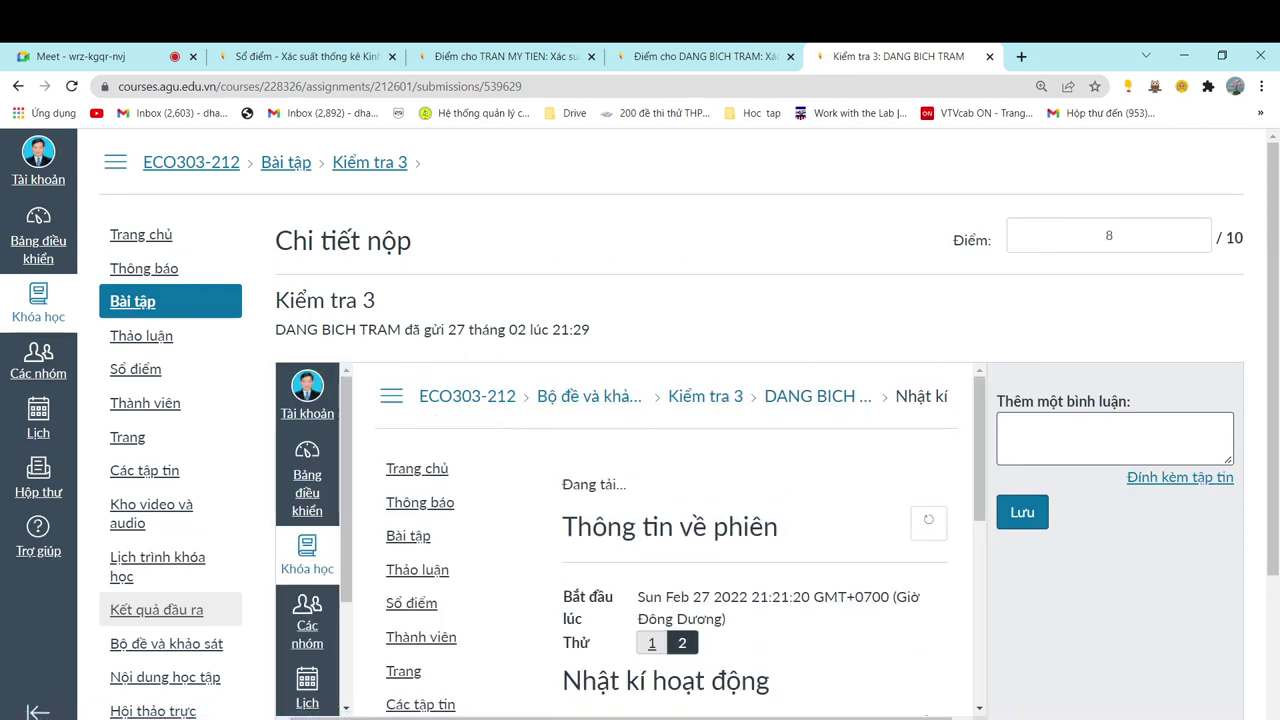
# Go back to the fourth student's Kiểm tra 3 results and allow one more attempt
pyautogui.click(818, 396)
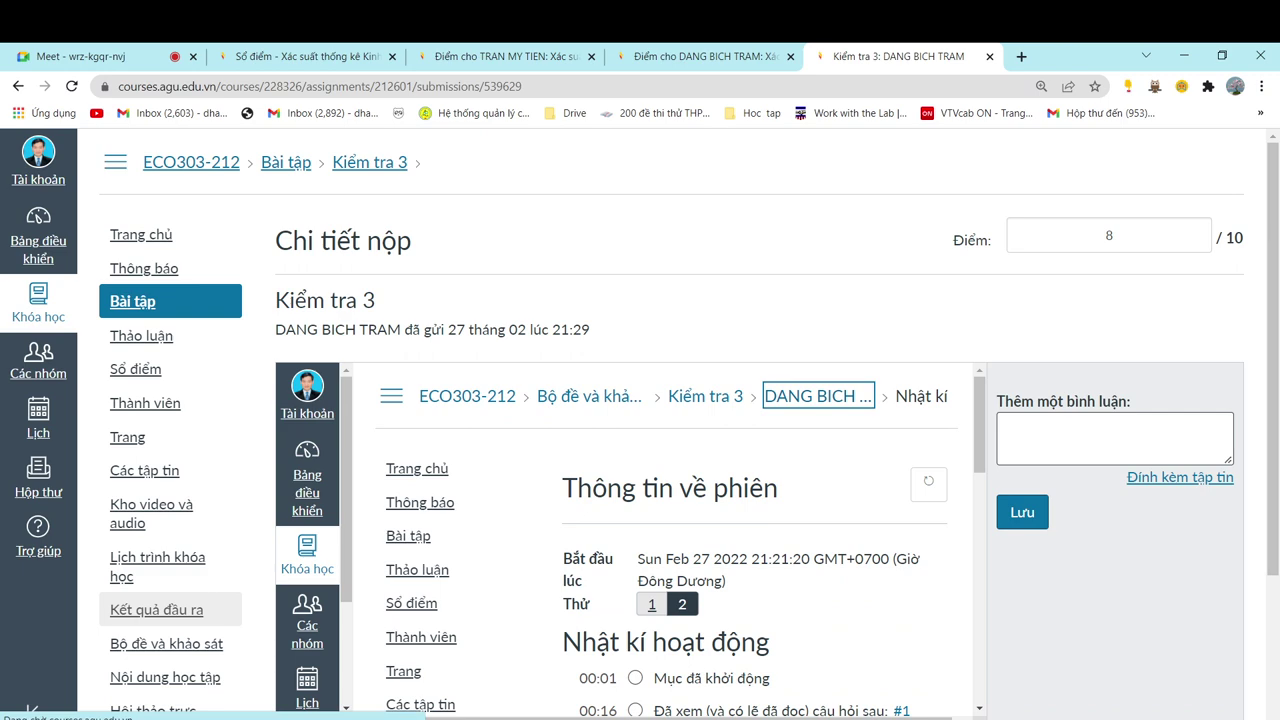
pyautogui.scroll(-20, 780, 520)
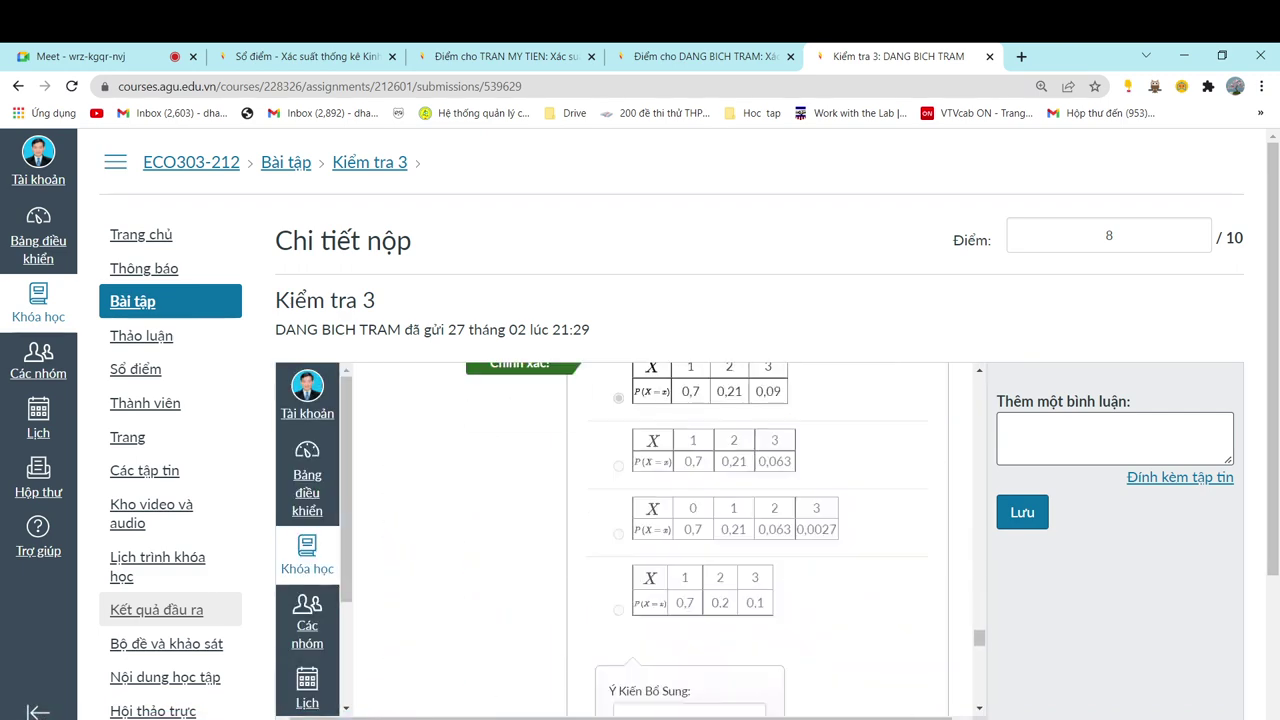
pyautogui.scroll(-10, 660, 540)
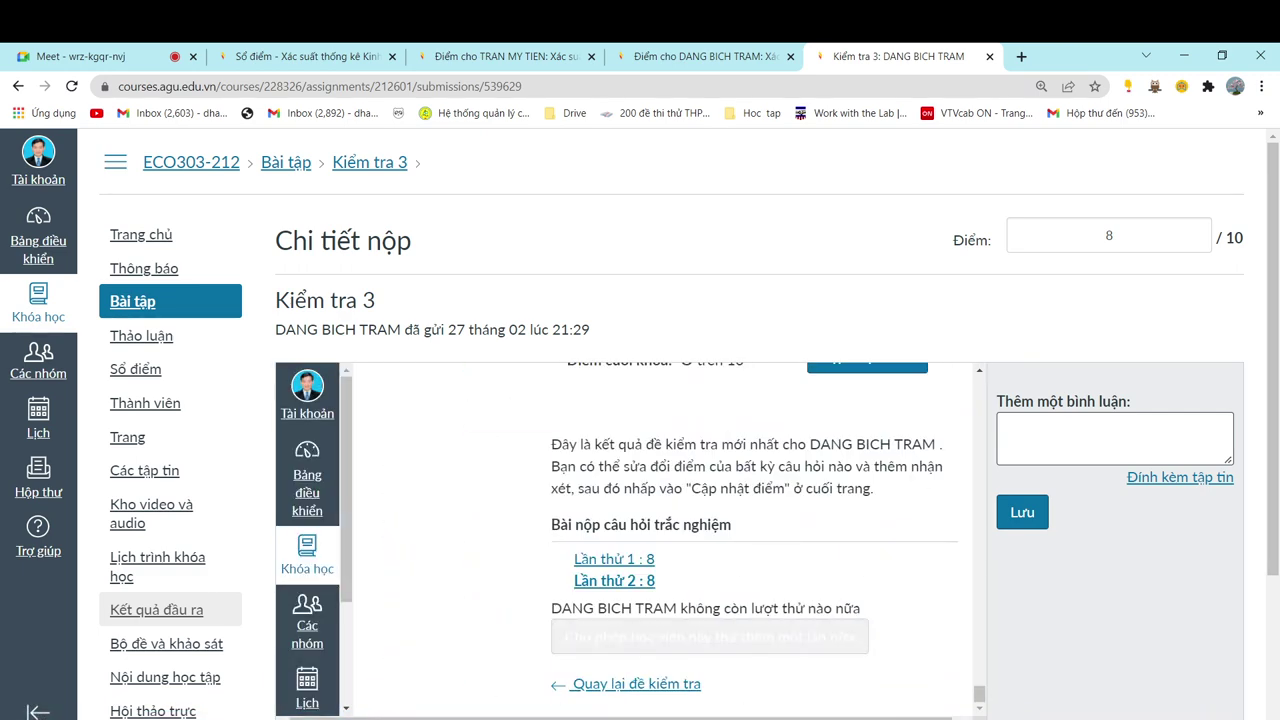
pyautogui.click(709, 637)
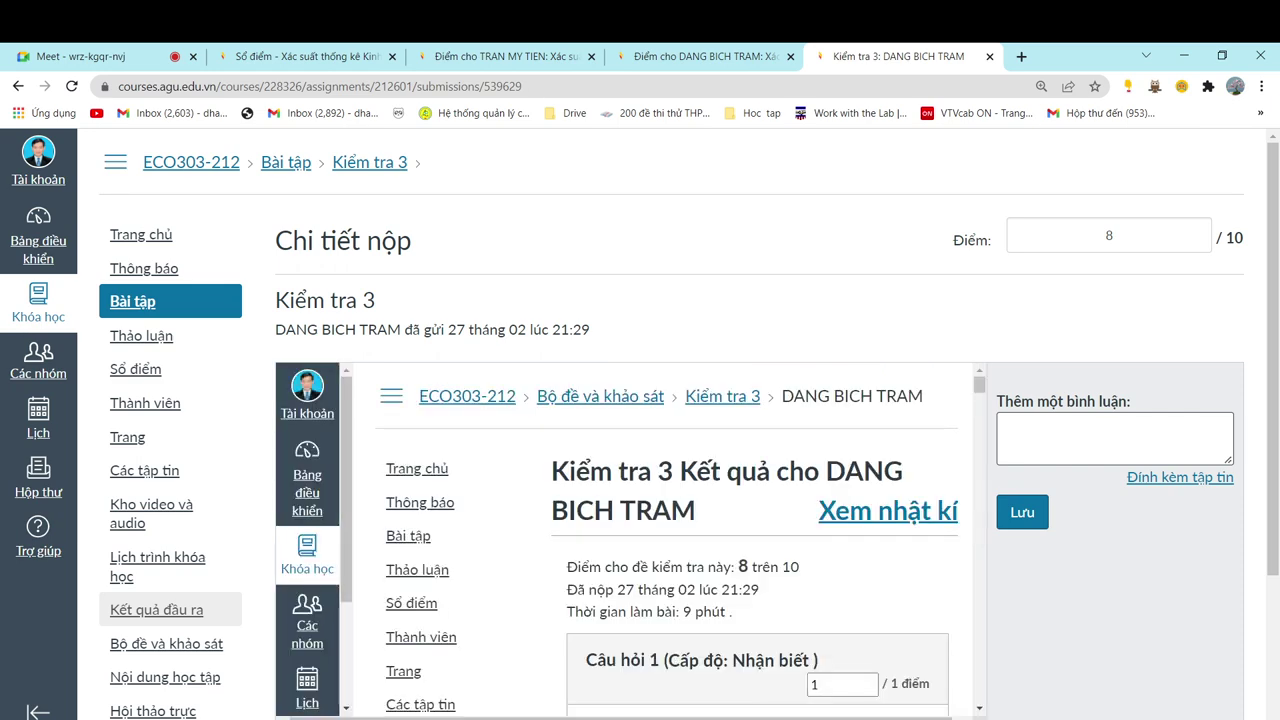
# Return to the gradebook, search for the fifth student by given name, and open the matching grade page in a new tab
pyautogui.click(700, 57)
pyautogui.click(500, 57)
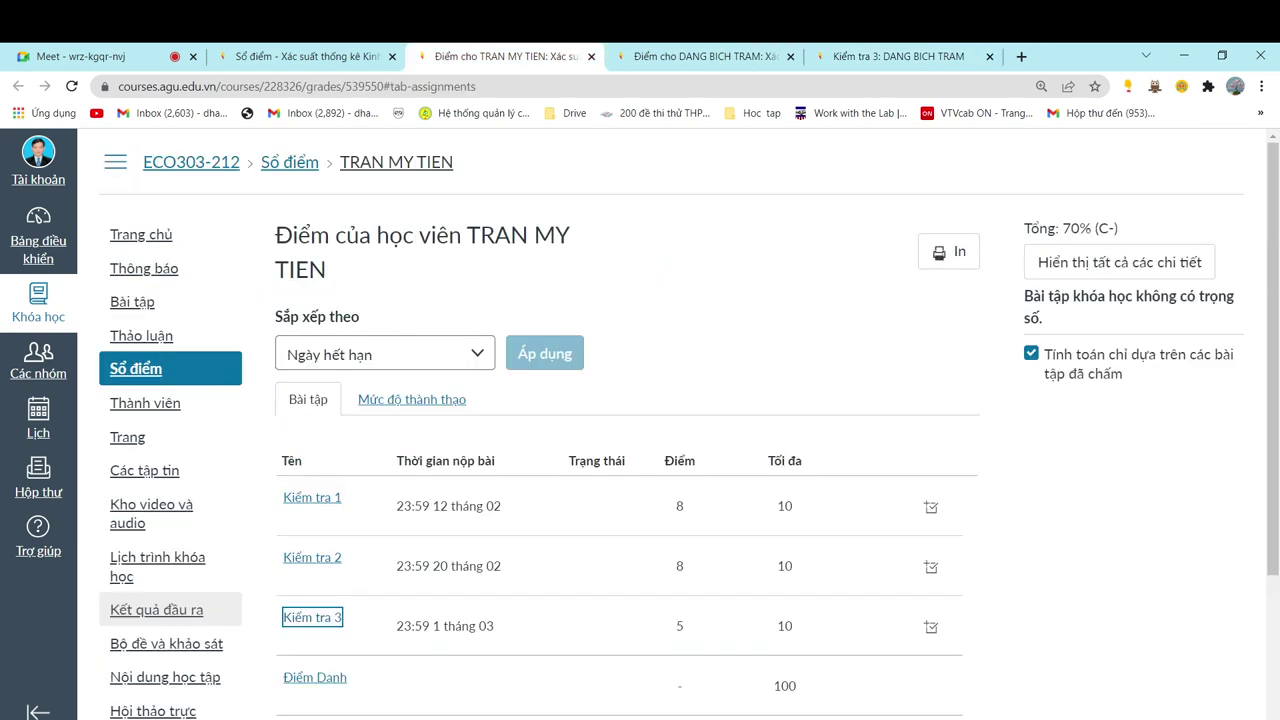
pyautogui.hotkey('ctrl', 'shift', 'Tab')
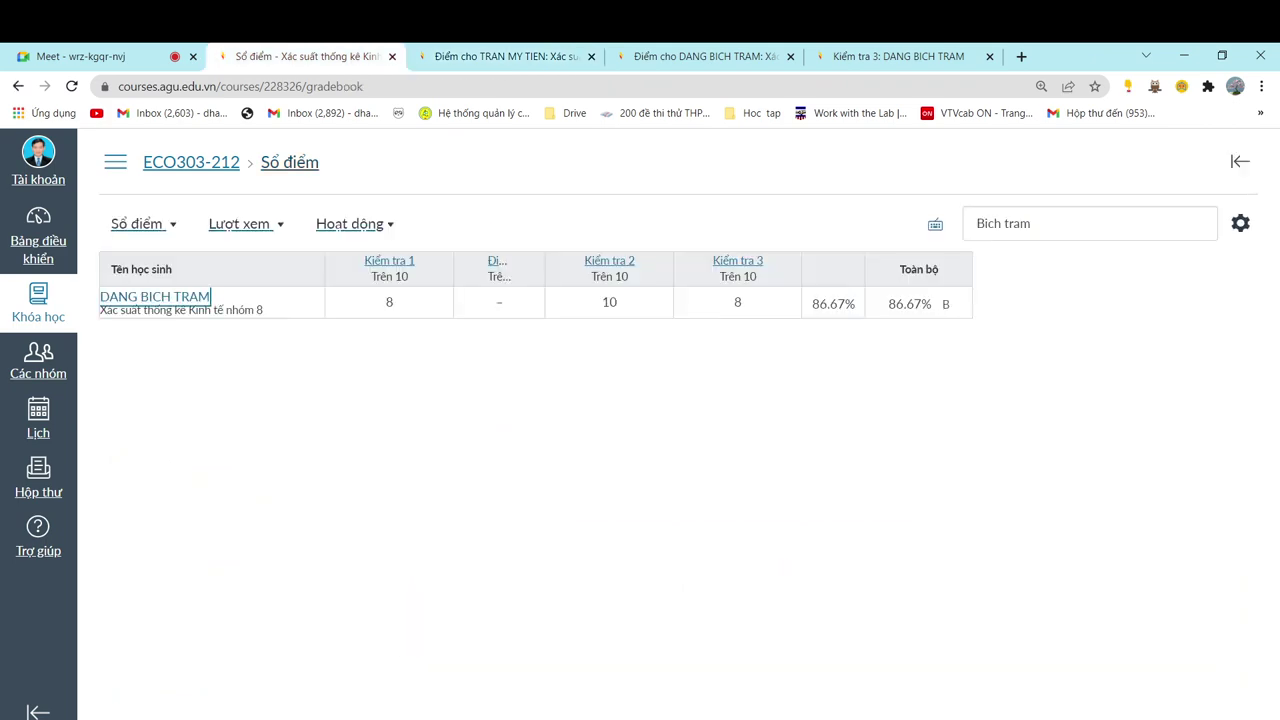
pyautogui.moveTo(1040, 224); pyautogui.dragTo(974, 224)
pyautogui.write('Thu huyen')
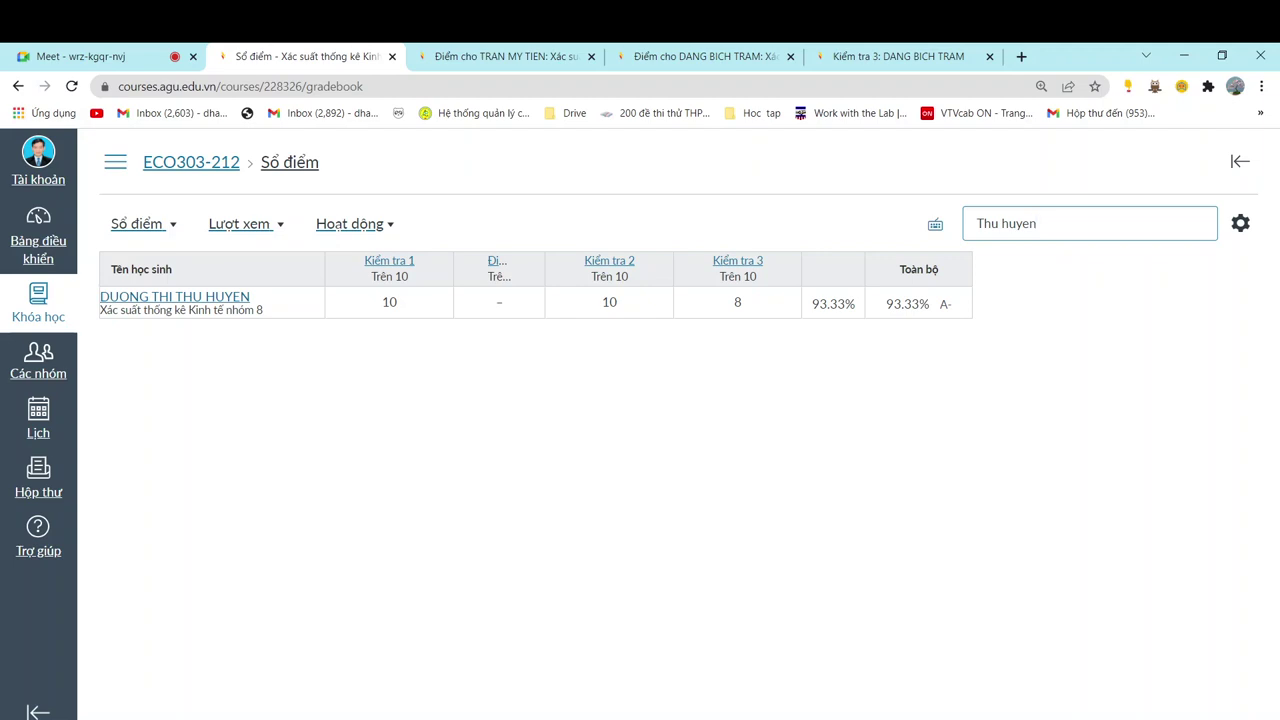
pyautogui.press('Tab')
pyautogui.hotkey('shift', 'F10')
pyautogui.press('Return')
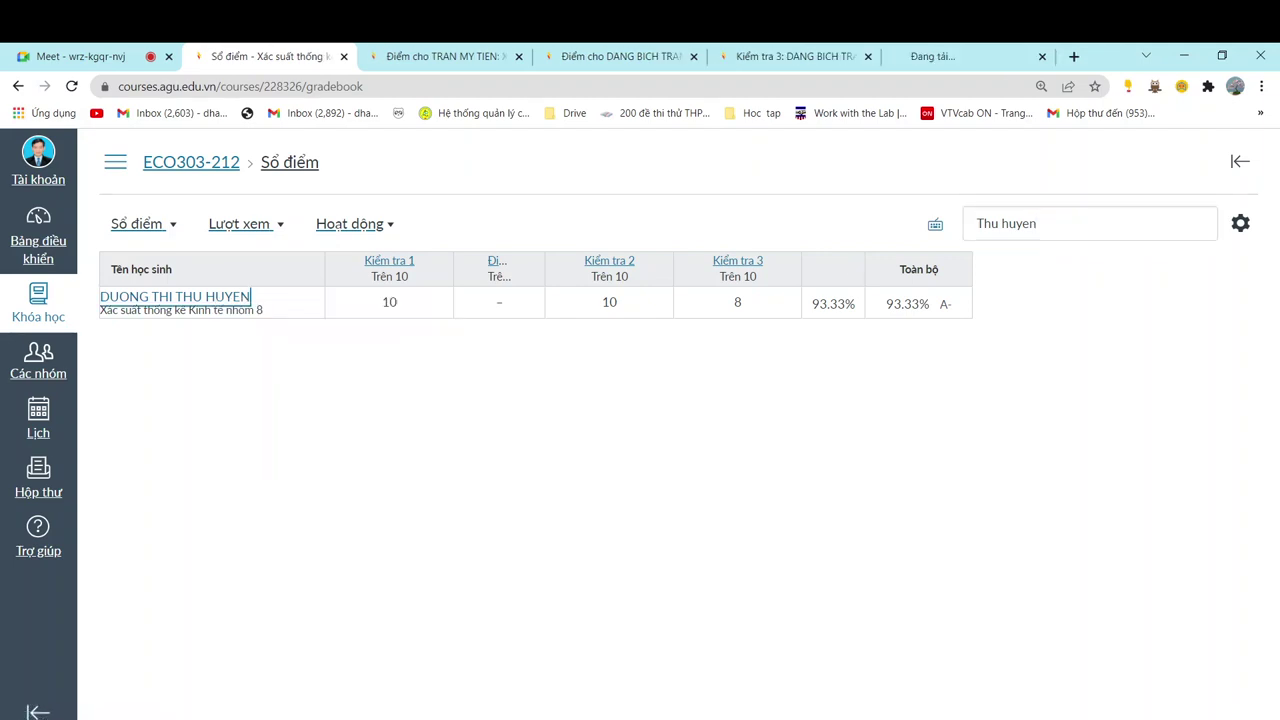
pyautogui.hotkey('ctrl', '9')
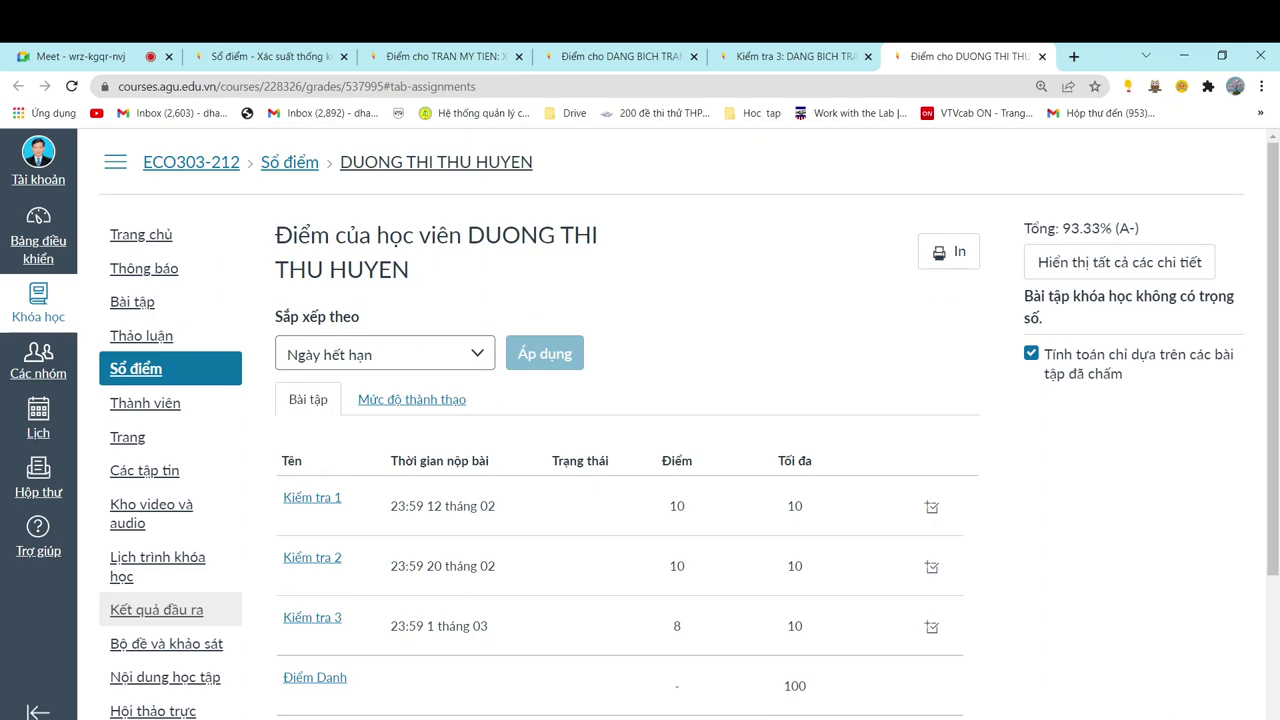
# Open the fifth student's Kiểm tra 3 submission from the grade page and view its activity log
pyautogui.scroll(-2, 640, 420)
pyautogui.scroll(2, 640, 420)
pyautogui.scroll(-2, 684, 315)
pyautogui.click(312, 422)
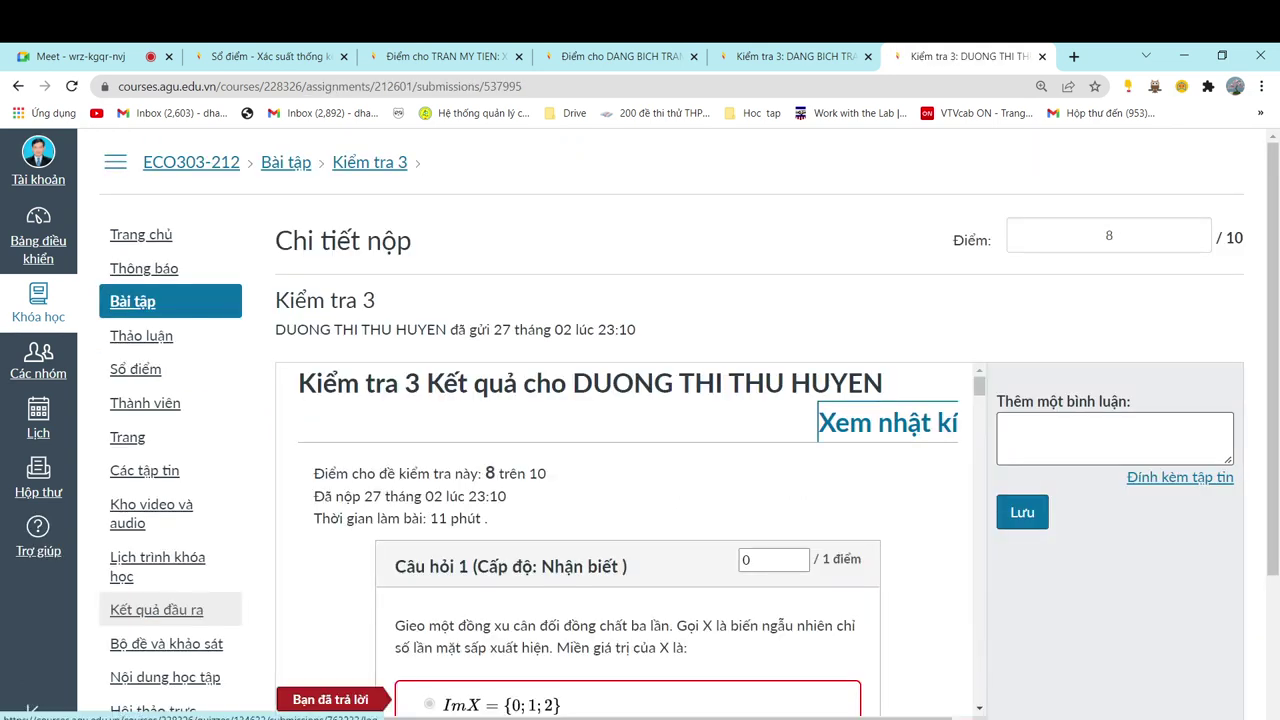
pyautogui.press('Return')
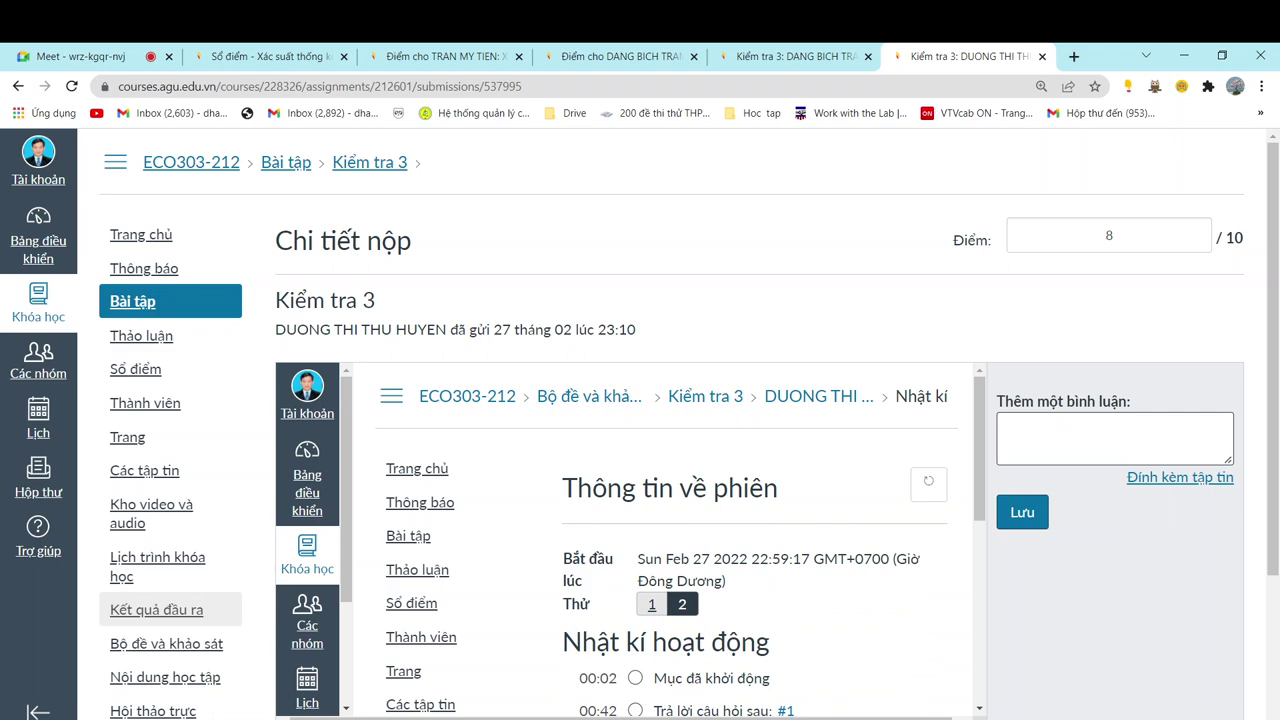
pyautogui.scroll(-5, 620, 540)
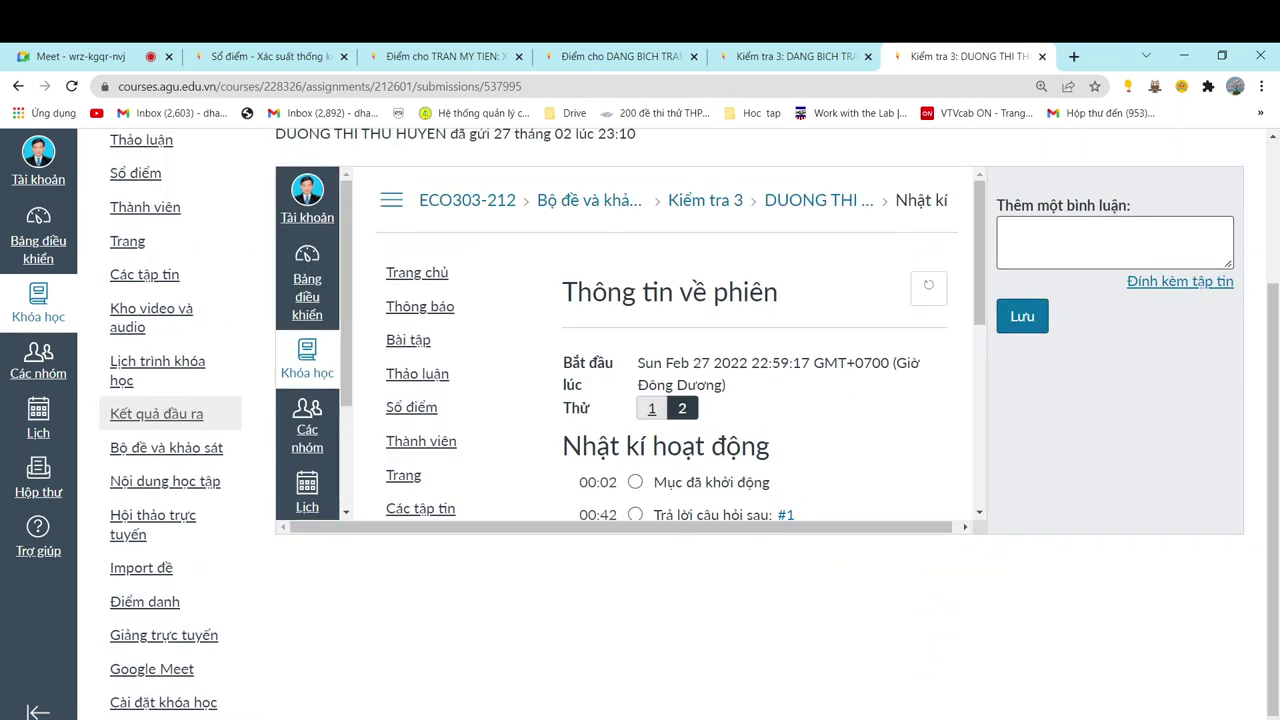
pyautogui.scroll(2, 660, 430)
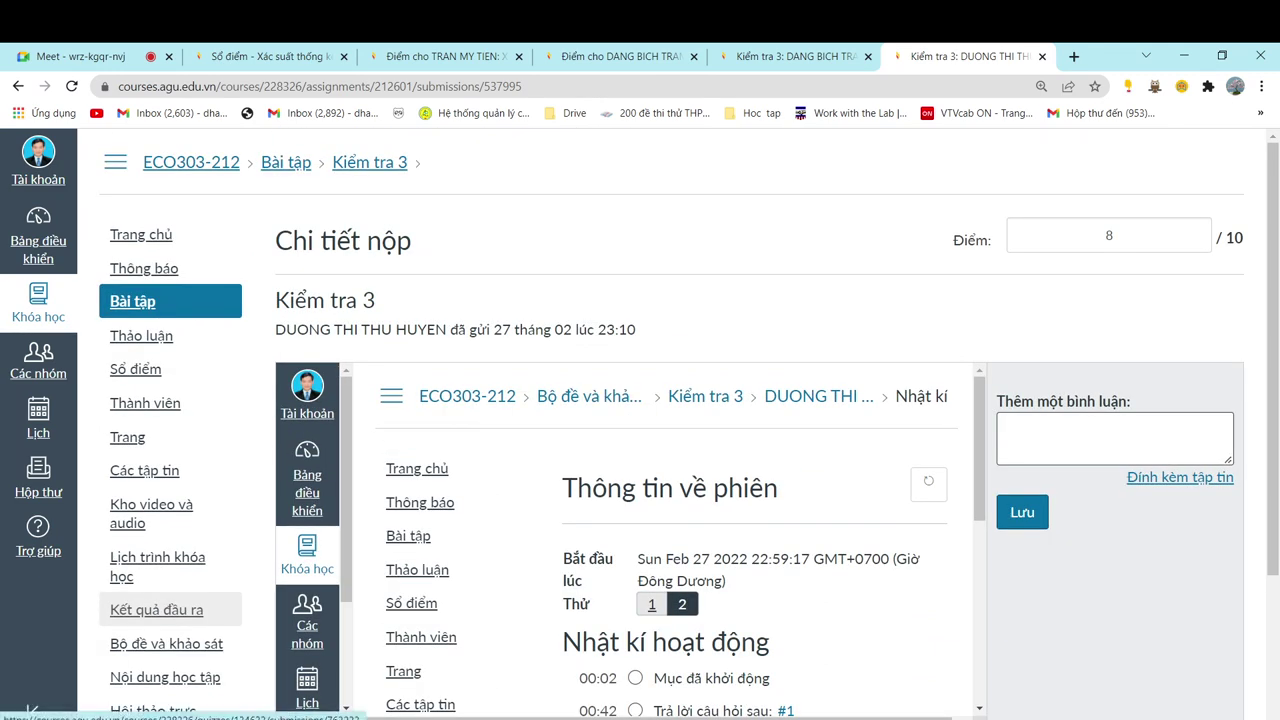
# Go back to the fifth student's Kiểm tra 3 results, allow one more attempt, and check the remaining attempts below the questions
pyautogui.click(819, 396)
pyautogui.press('Return')
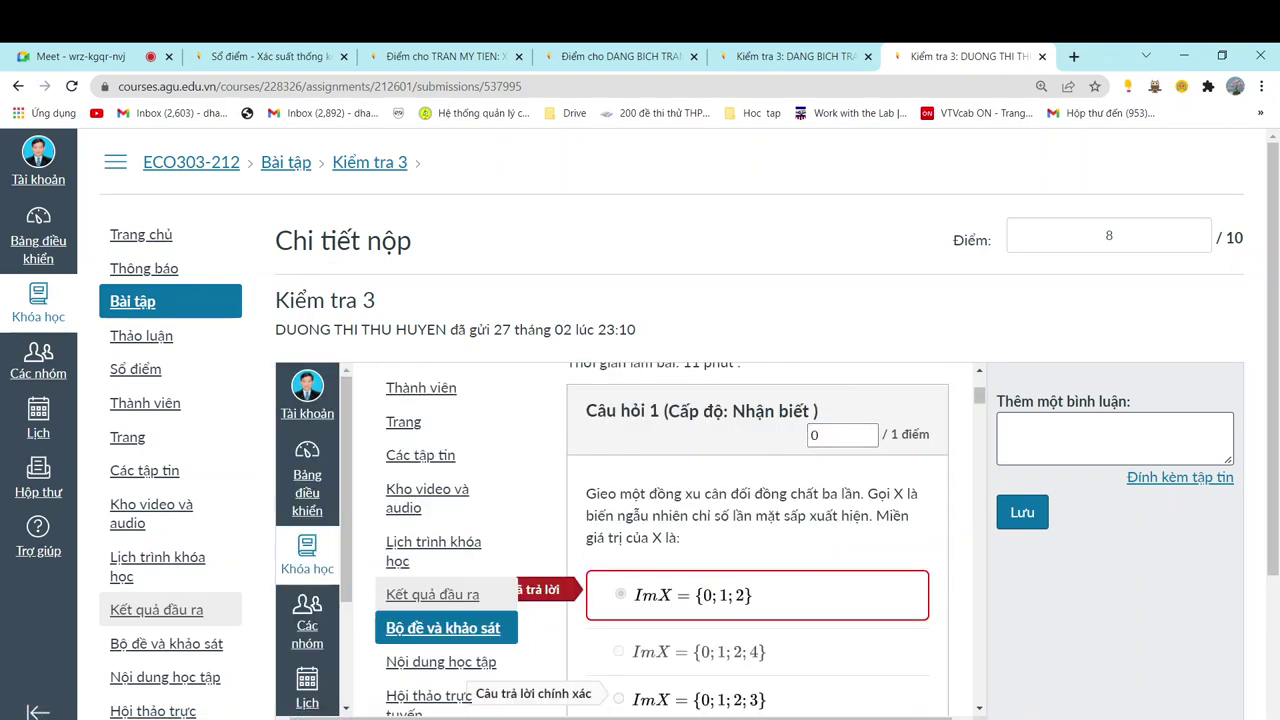
pyautogui.scroll(-18, 757, 540)
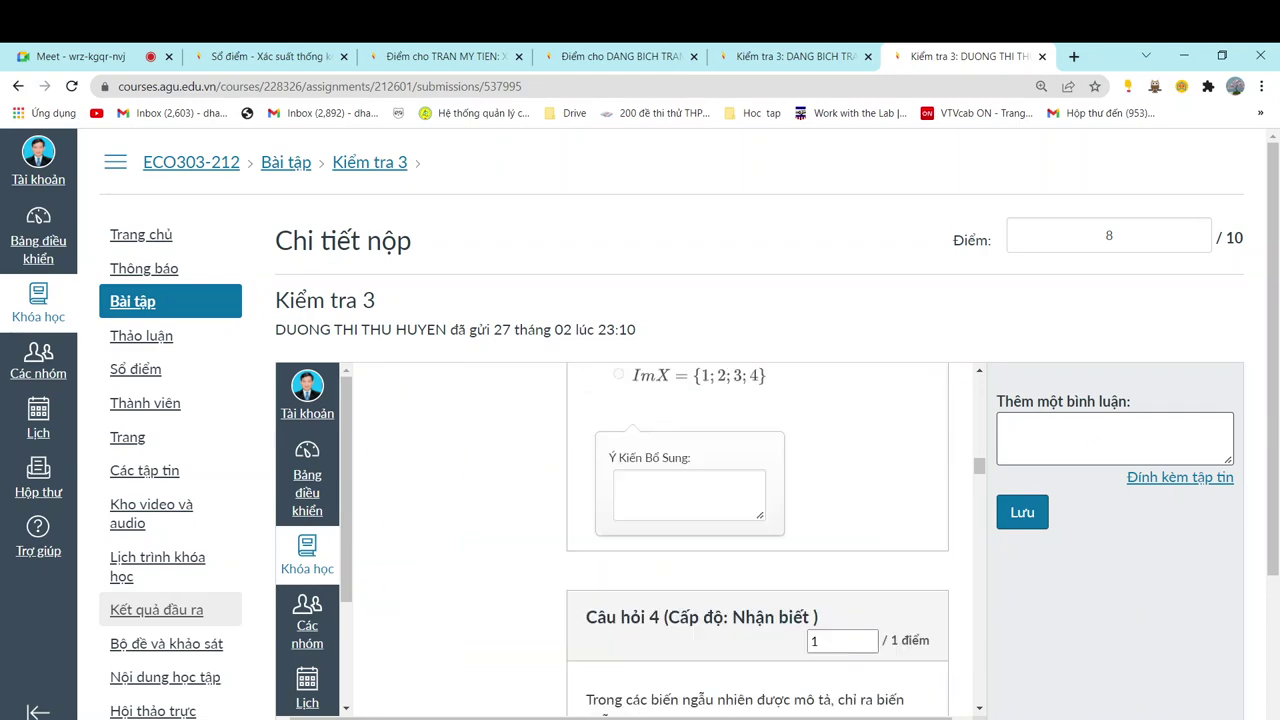
pyautogui.scroll(2, 890, 452)
pyautogui.scroll(-11, 890, 452)
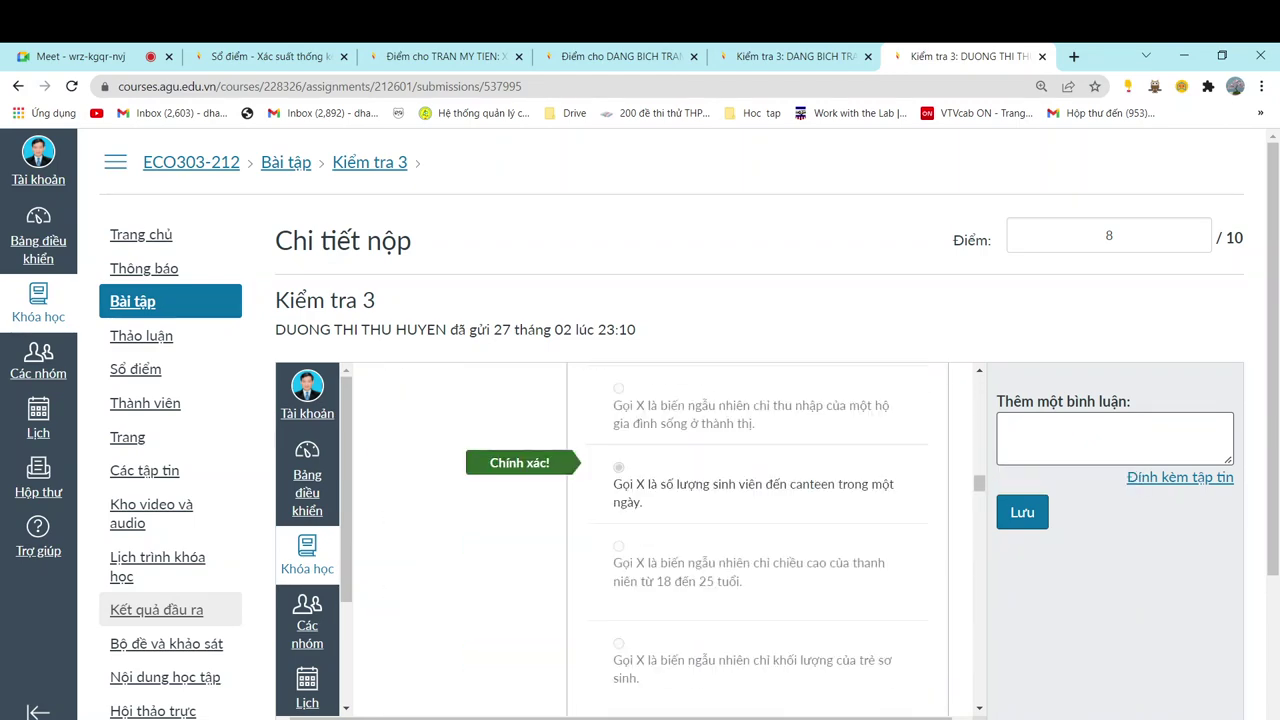
pyautogui.scroll(-12, 757, 540)
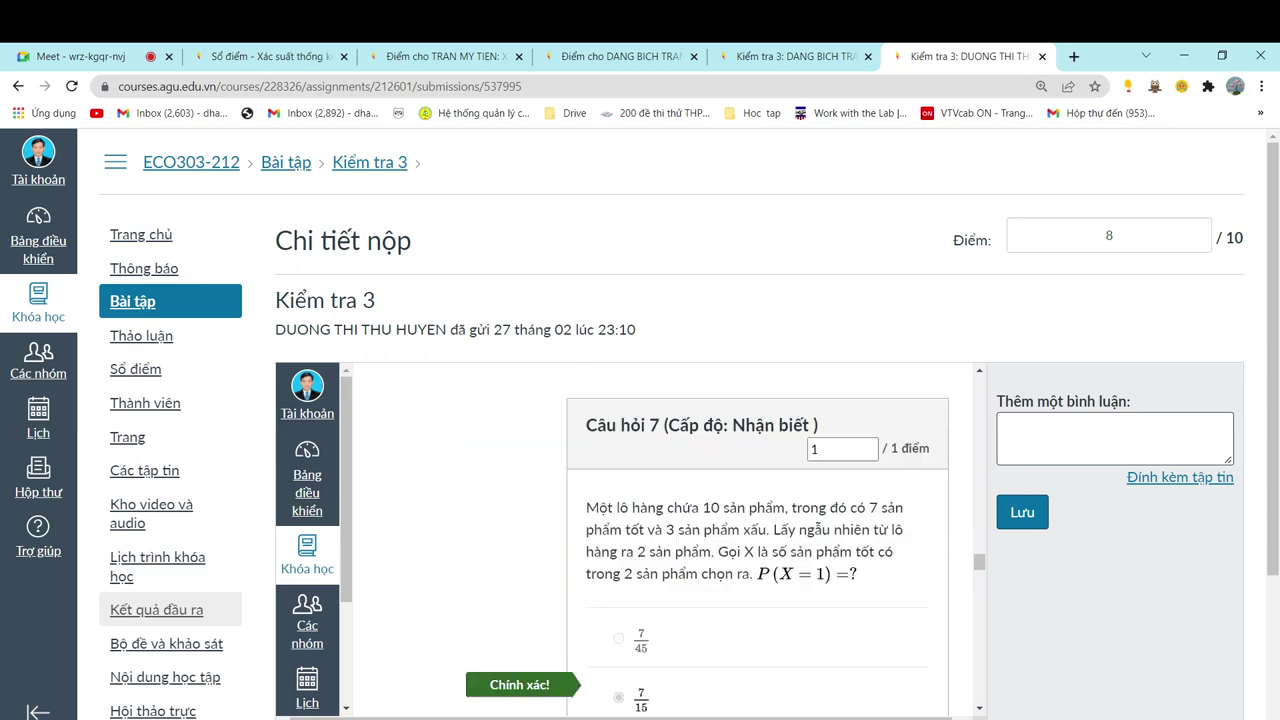
pyautogui.scroll(-10, 757, 540)
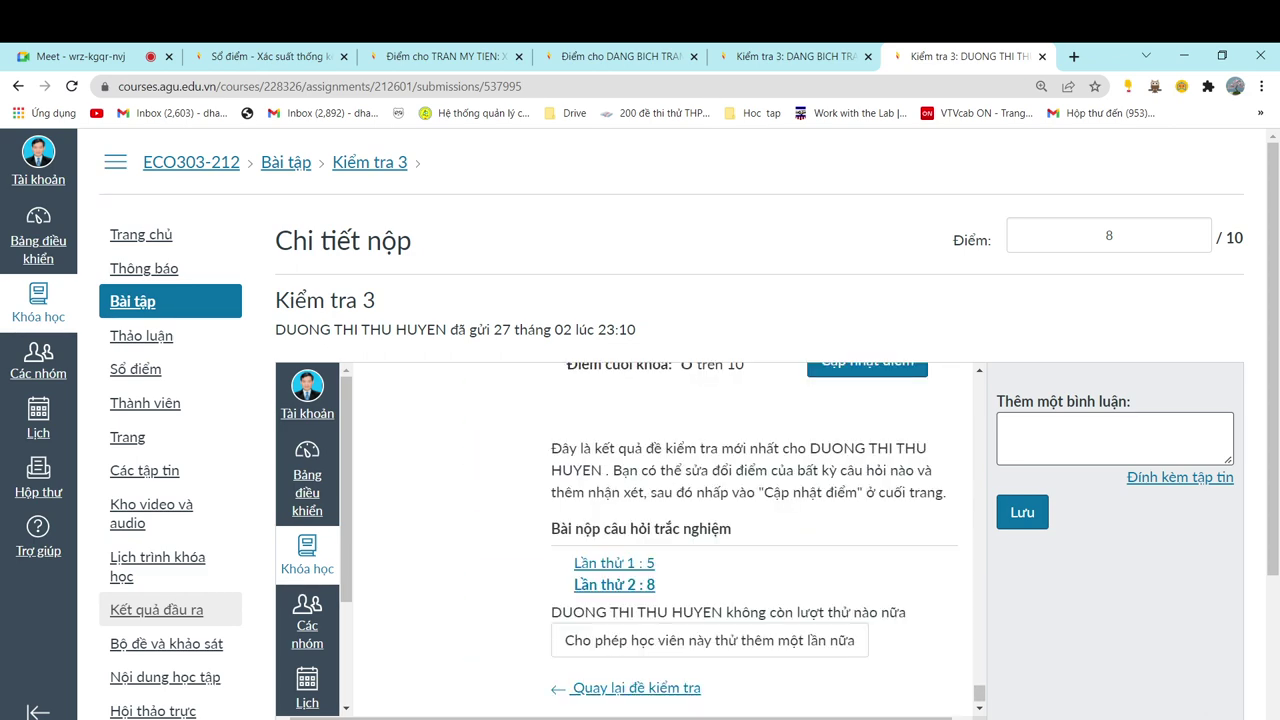
pyautogui.click(709, 640)
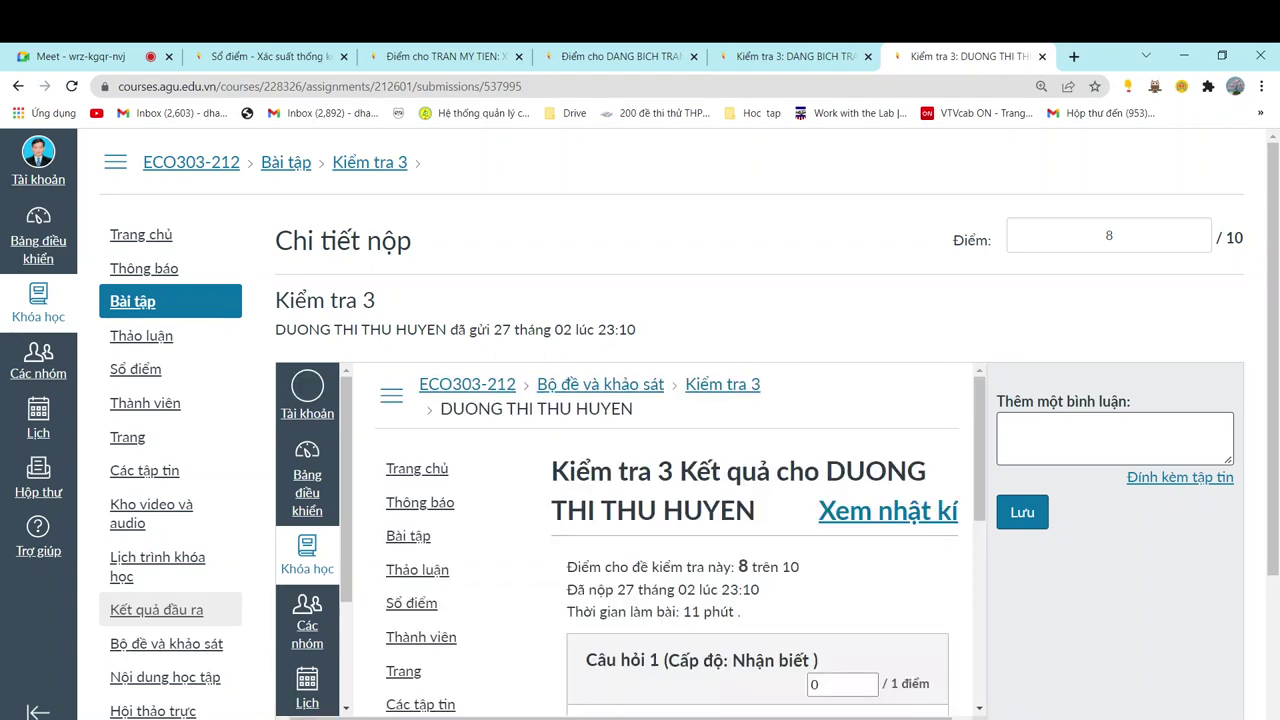
pyautogui.scroll(-5, 660, 540)
pyautogui.scroll(-15, 660, 540)
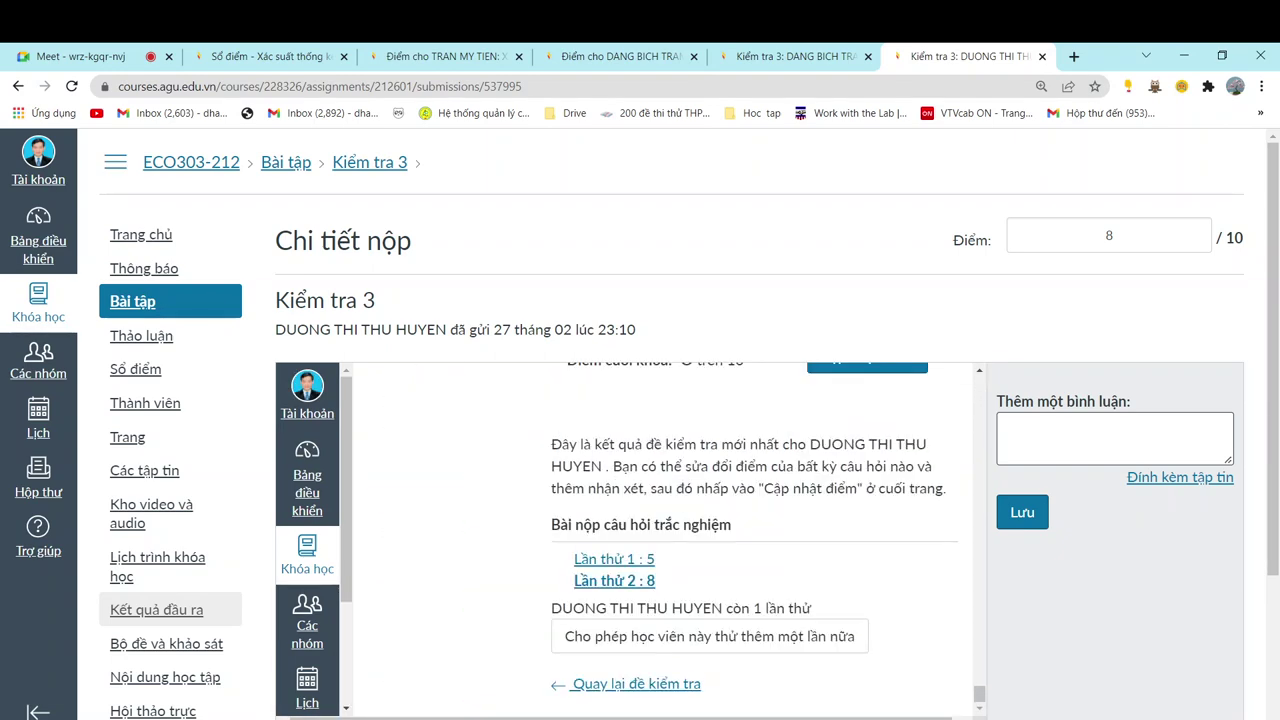
# Close the open submission and grade pages of the third, fourth and fifth students, keeping the gradebook and the call
pyautogui.click(1042, 56)
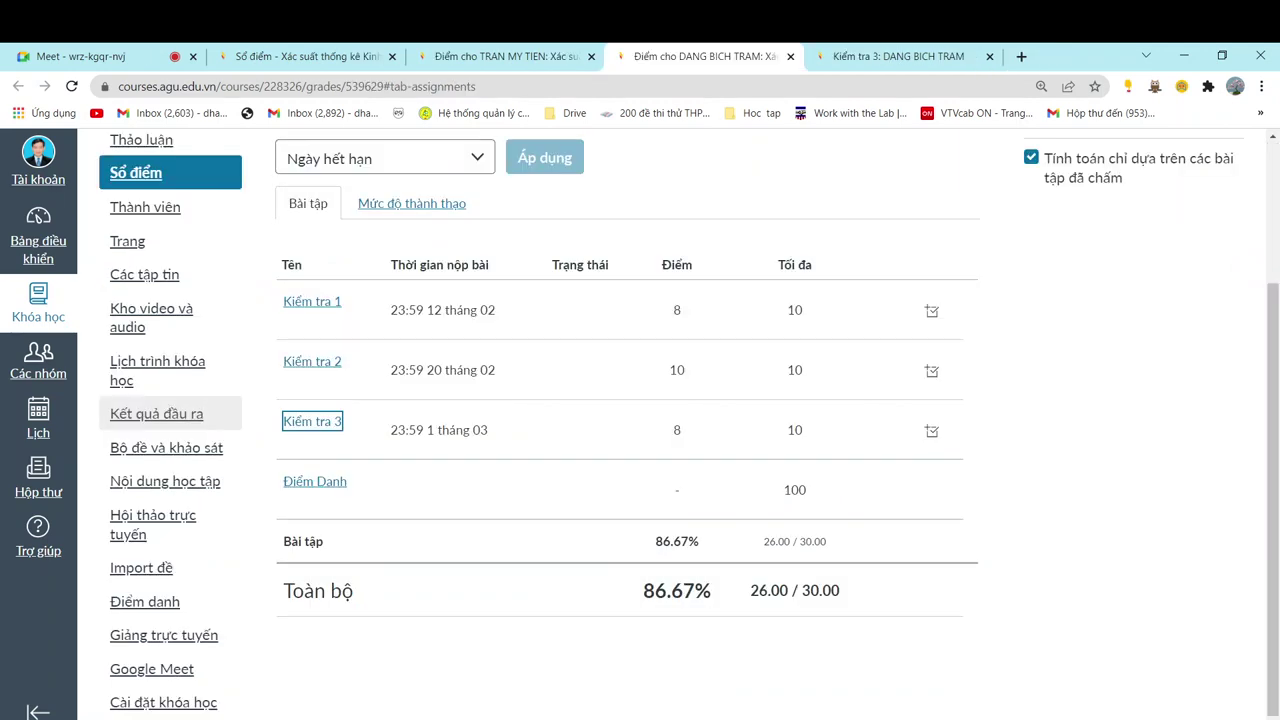
pyautogui.click(990, 56)
pyautogui.click(790, 56)
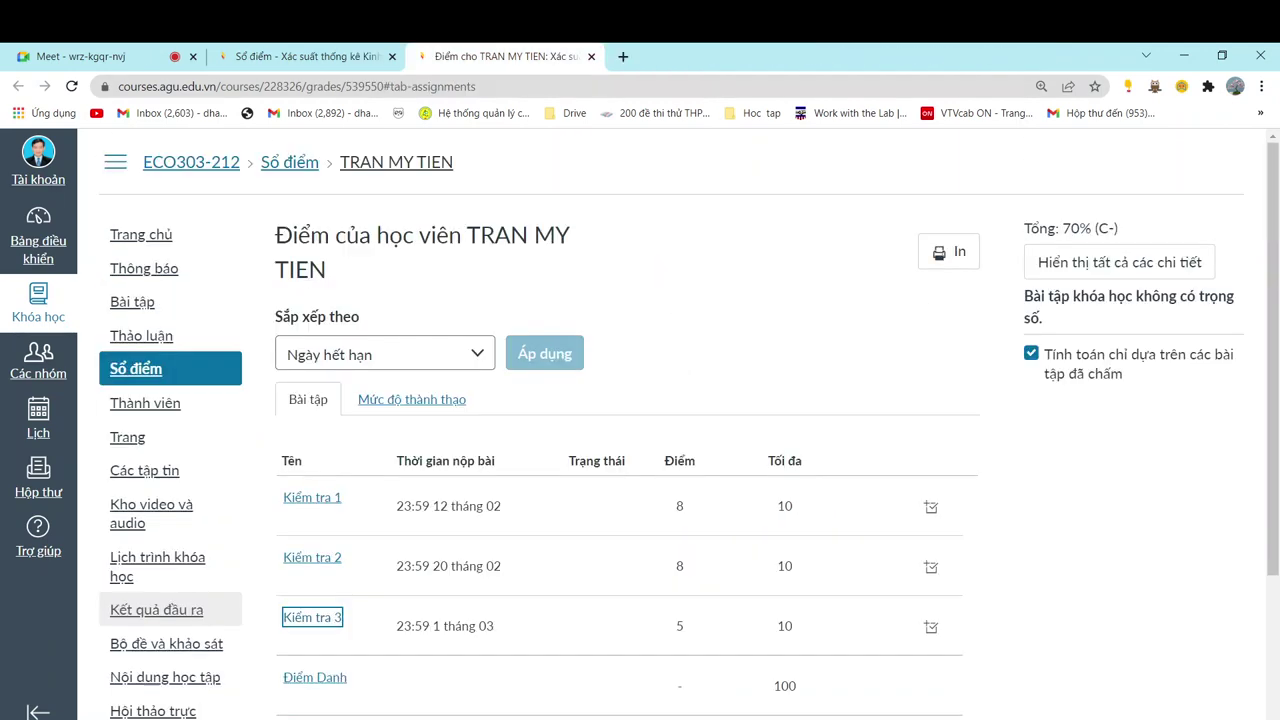
pyautogui.click(591, 56)
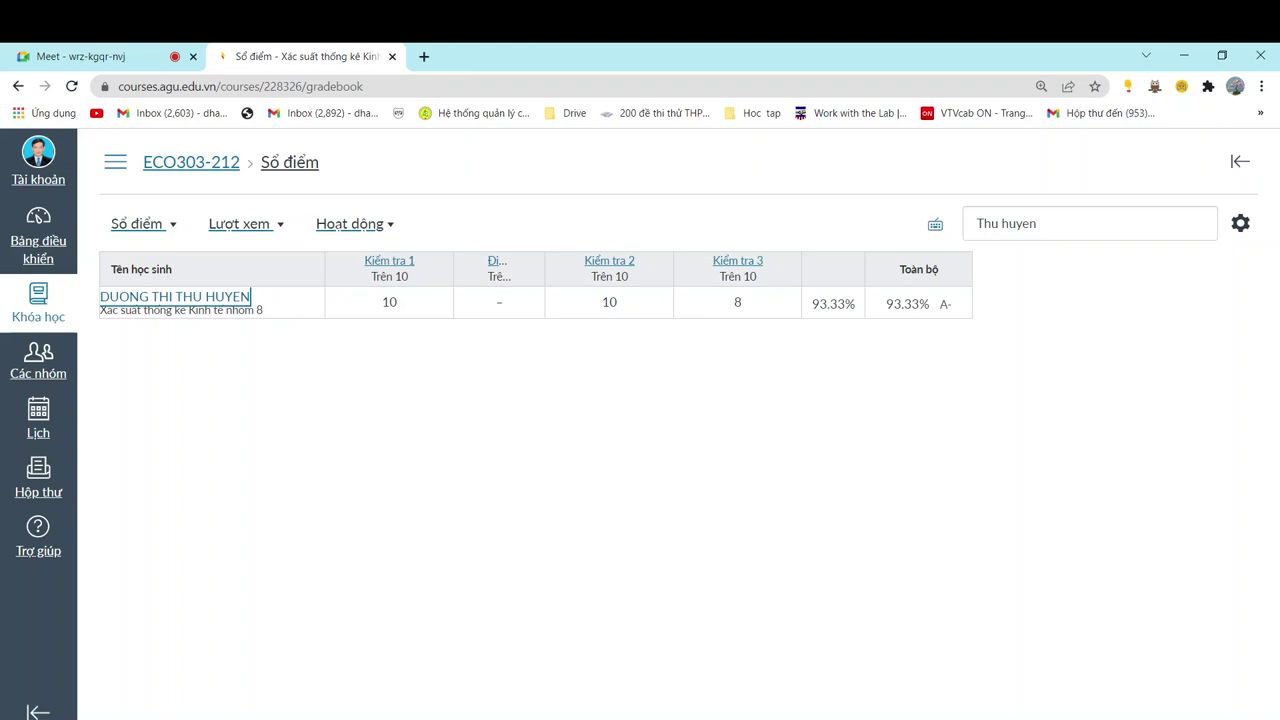
# Search the gradebook for the sixth student by name and open the grade page of the match scoring 7 on Kiểm tra 3 in a new tab
pyautogui.moveTo(1050, 224); pyautogui.dragTo(972, 224)
pyautogui.write('Tan')
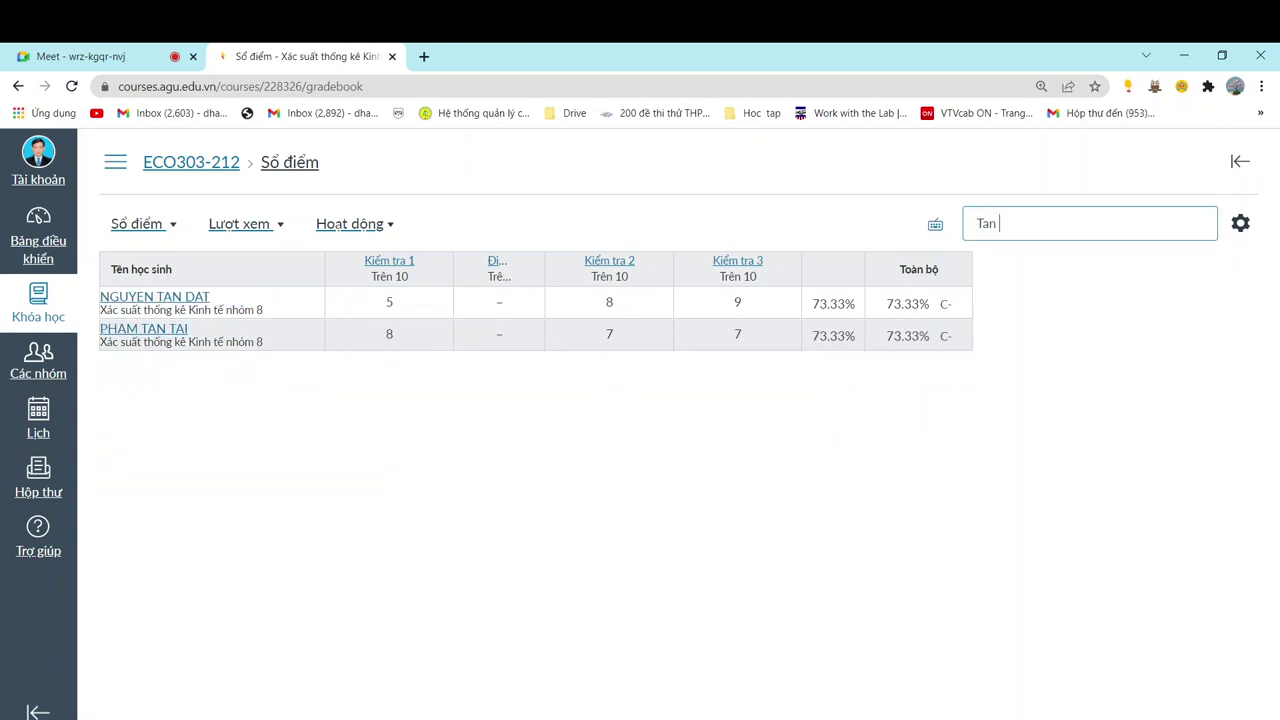
pyautogui.rightClick(158, 331)
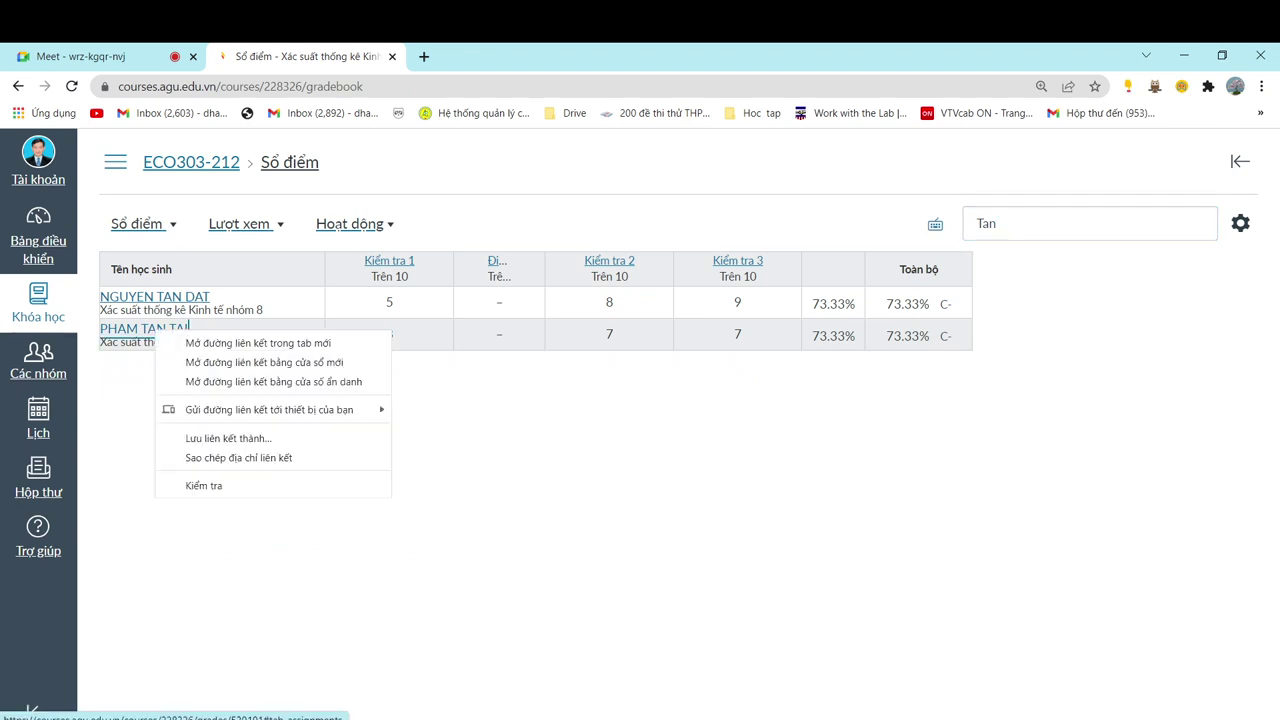
pyautogui.click(235, 342)
pyautogui.click(510, 57)
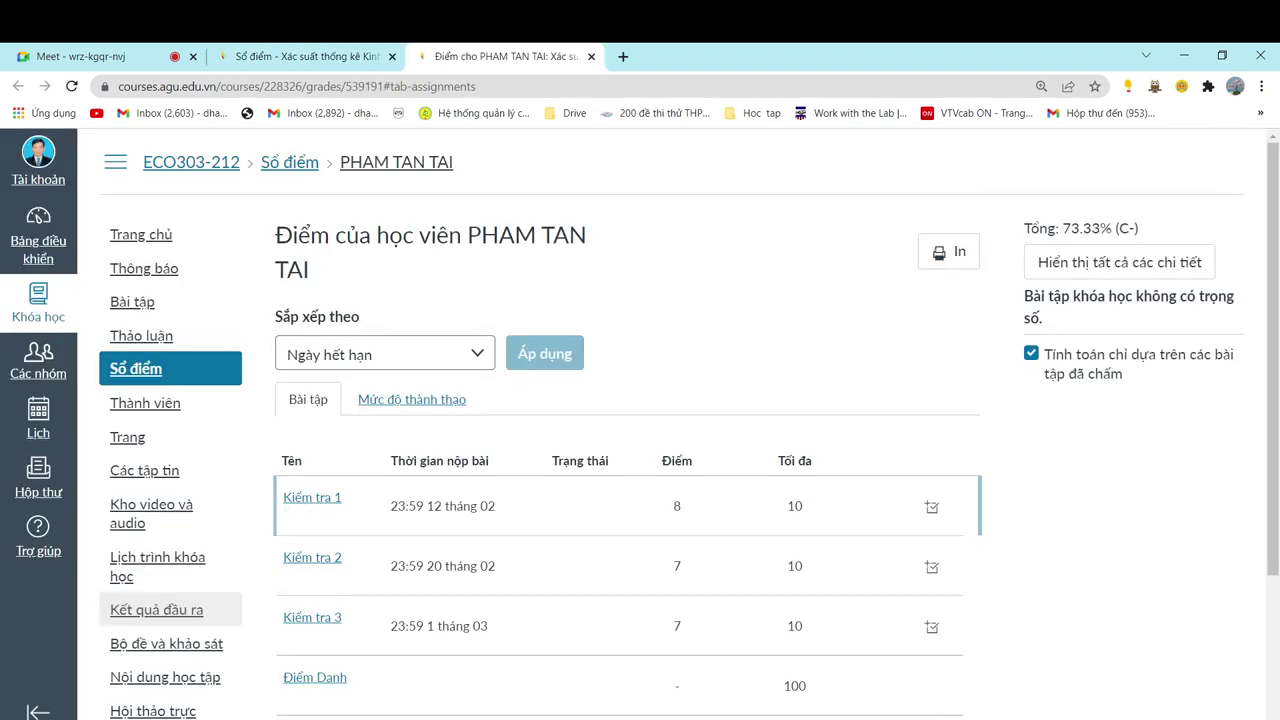
# Open the sixth student's Kiểm tra 3 submission, view its activity log, and return to the results to allow one more attempt
pyautogui.scroll(-2, 620, 430)
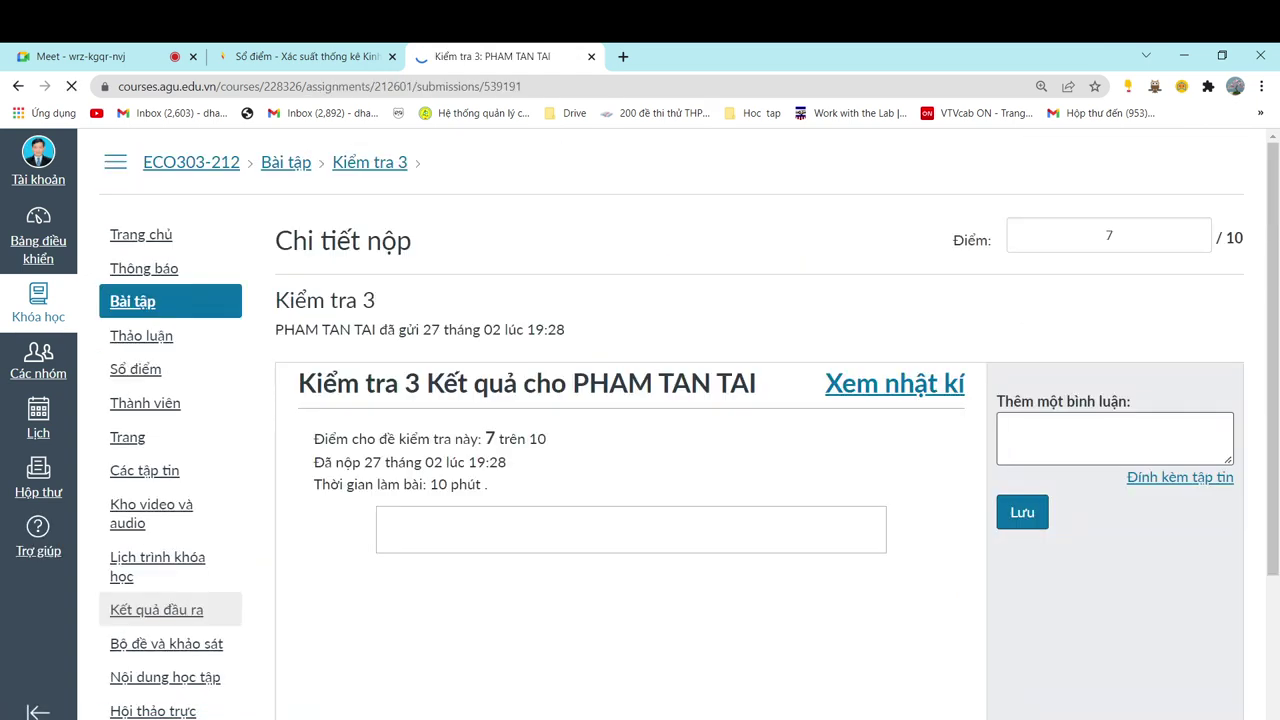
pyautogui.click(888, 383)
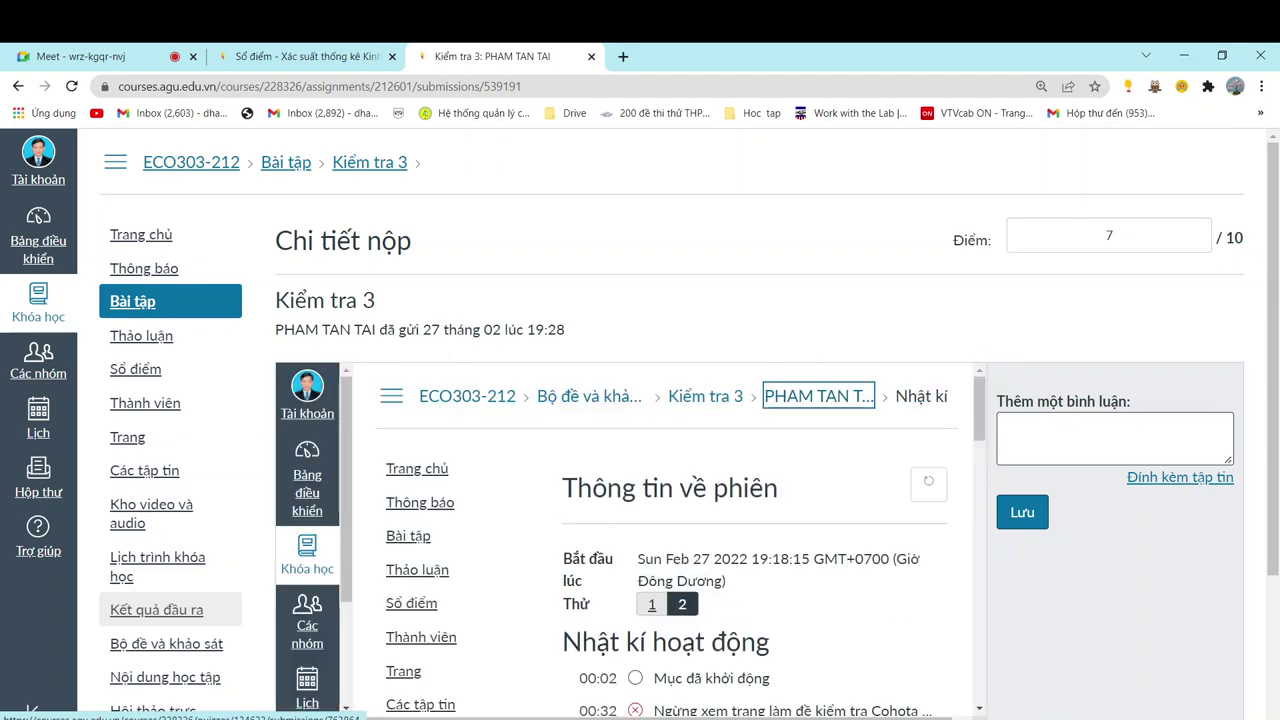
pyautogui.scroll(-20, 760, 520)
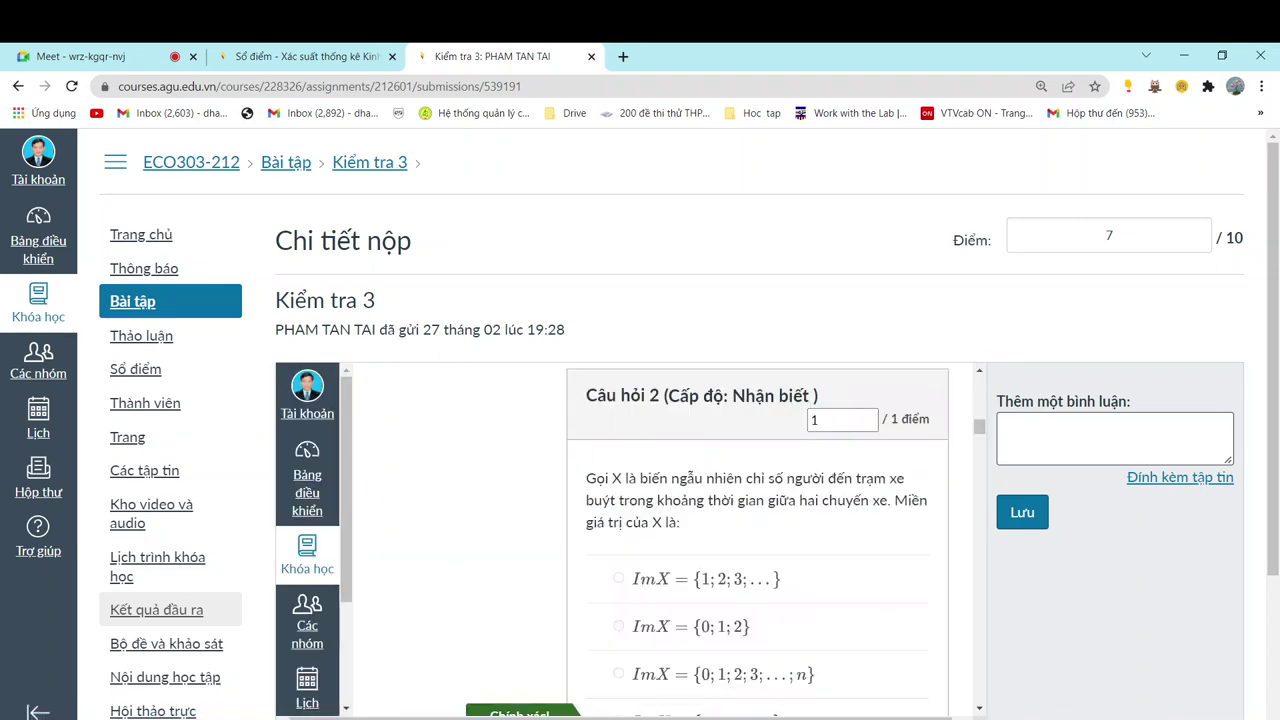
pyautogui.scroll(-20, 660, 540)
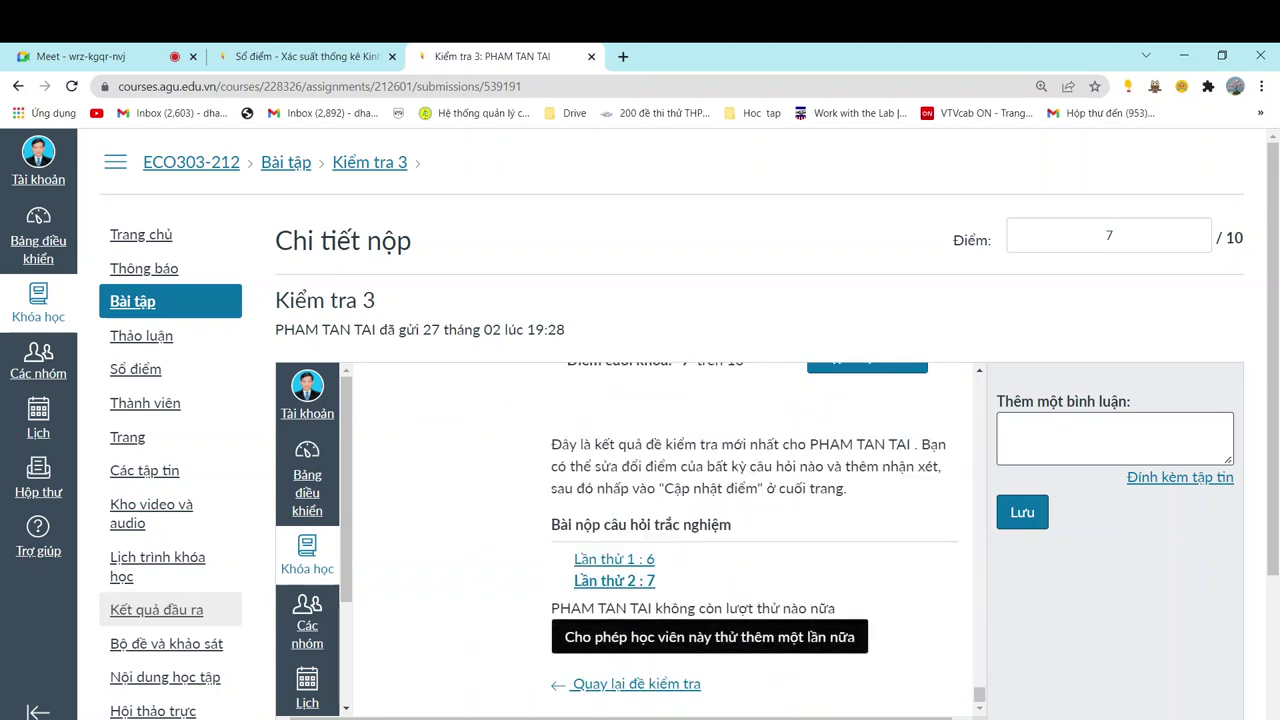
pyautogui.click(710, 637)
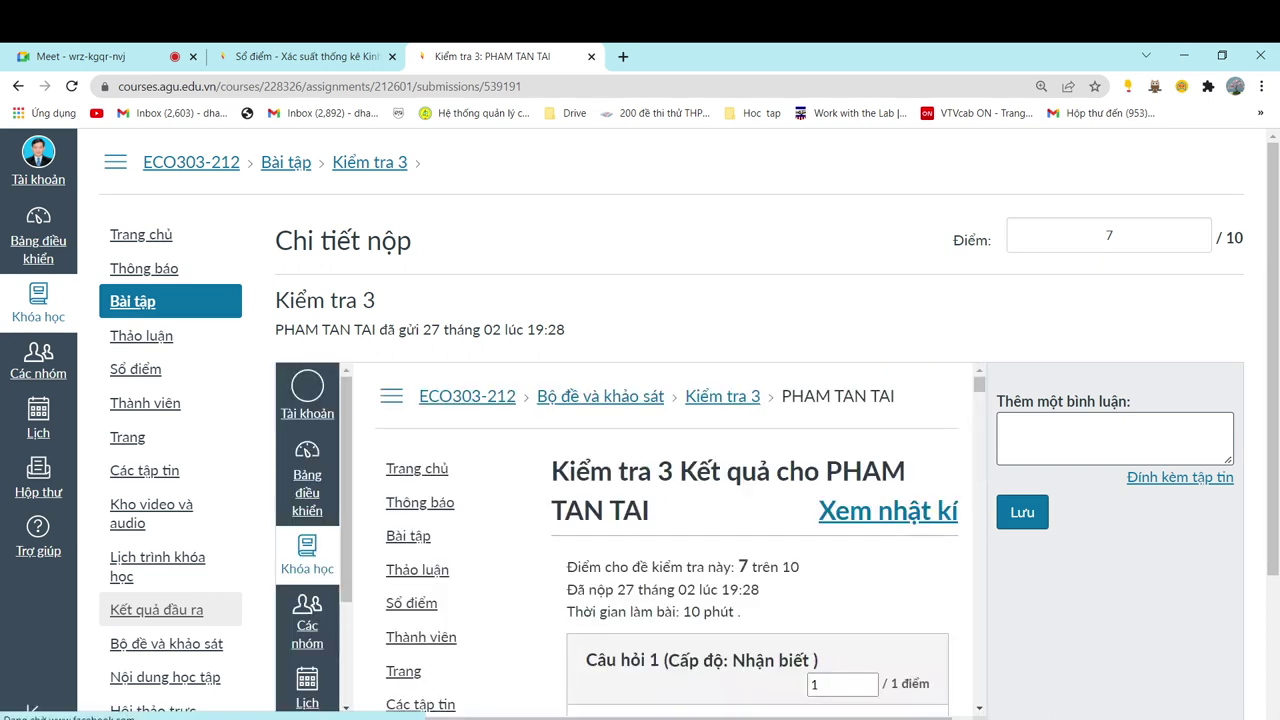
# Close the sixth student's submission page and clear the gradebook's name search to look through the full student list
pyautogui.click(591, 56)
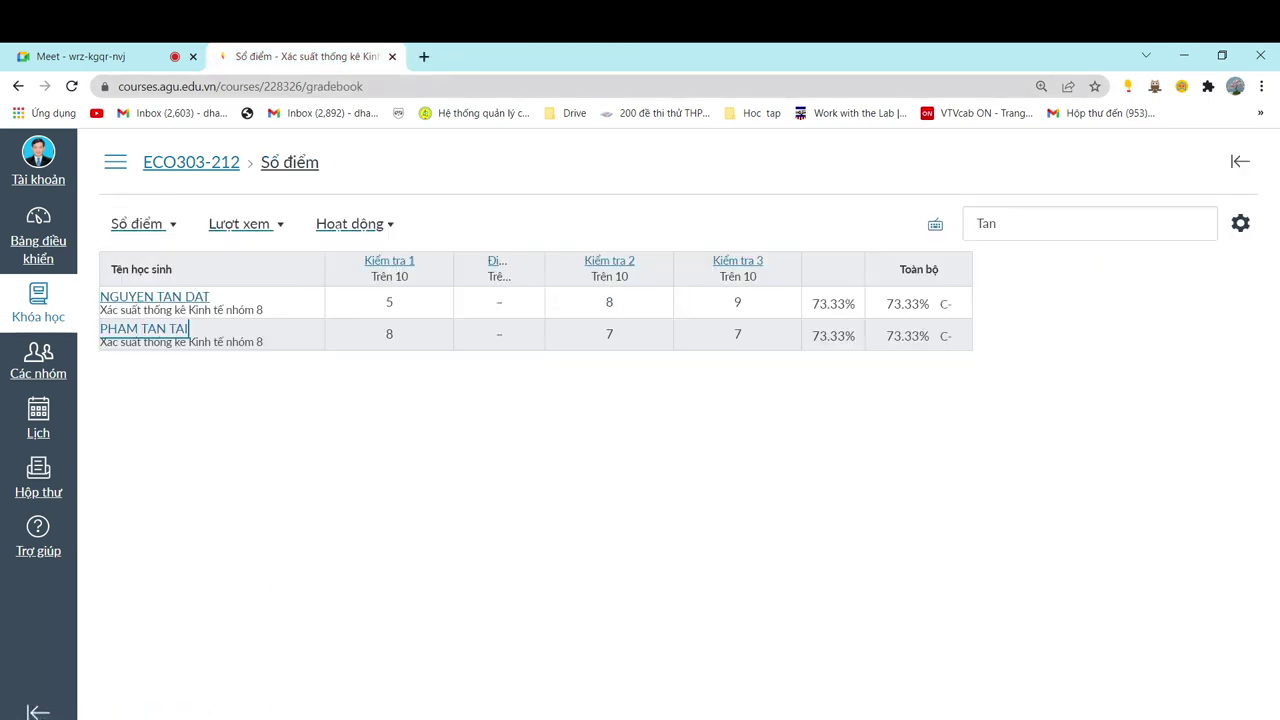
pyautogui.doubleClick(995, 223)
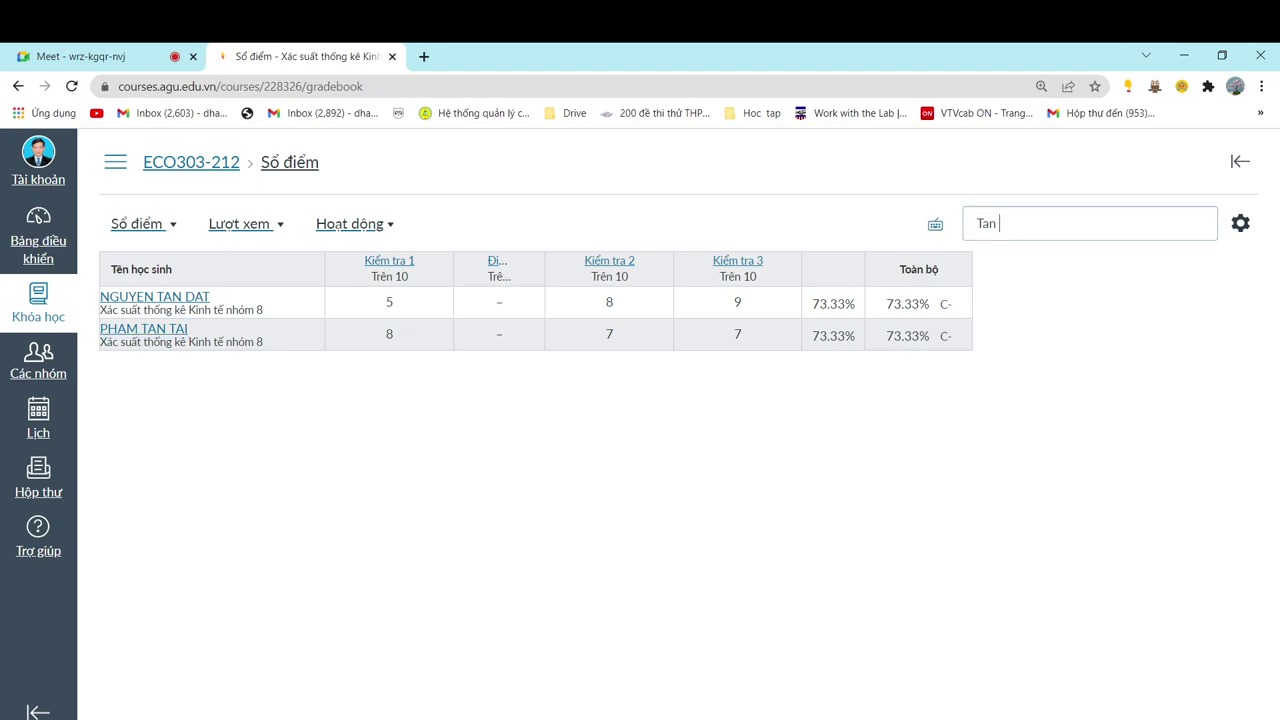
pyautogui.press('BackSpace')
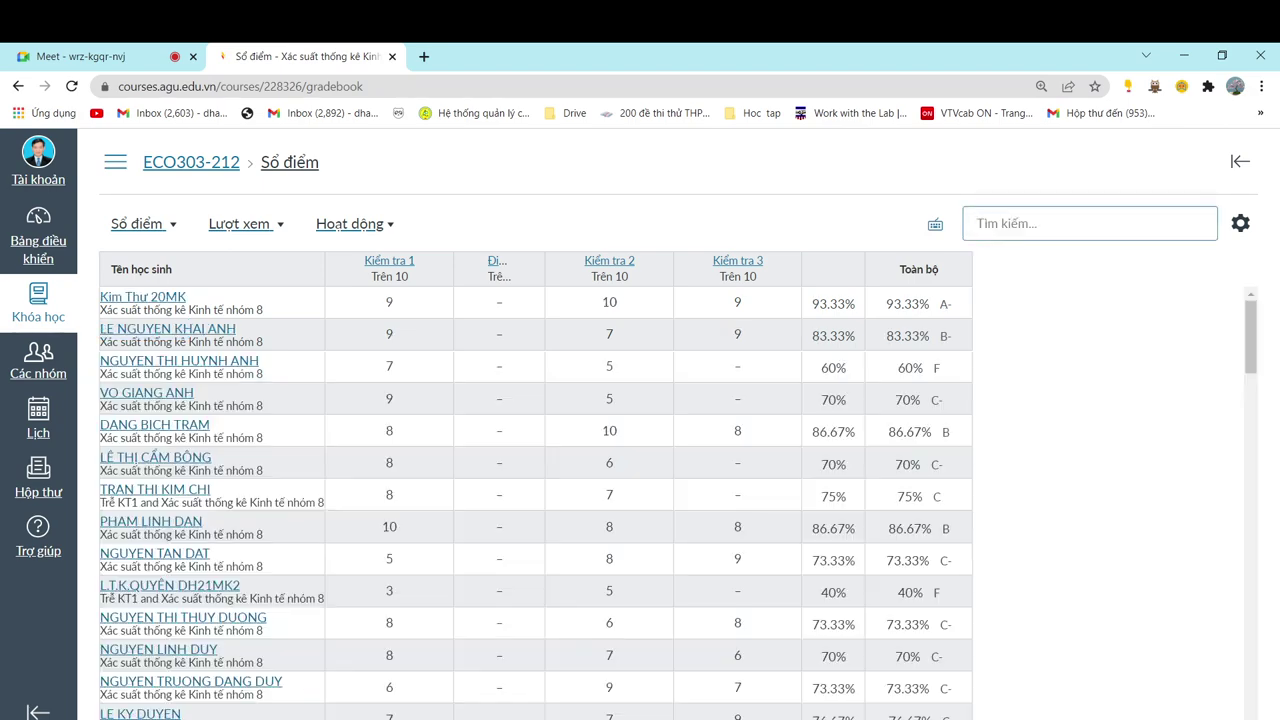
pyautogui.scroll(-5, 536, 500)
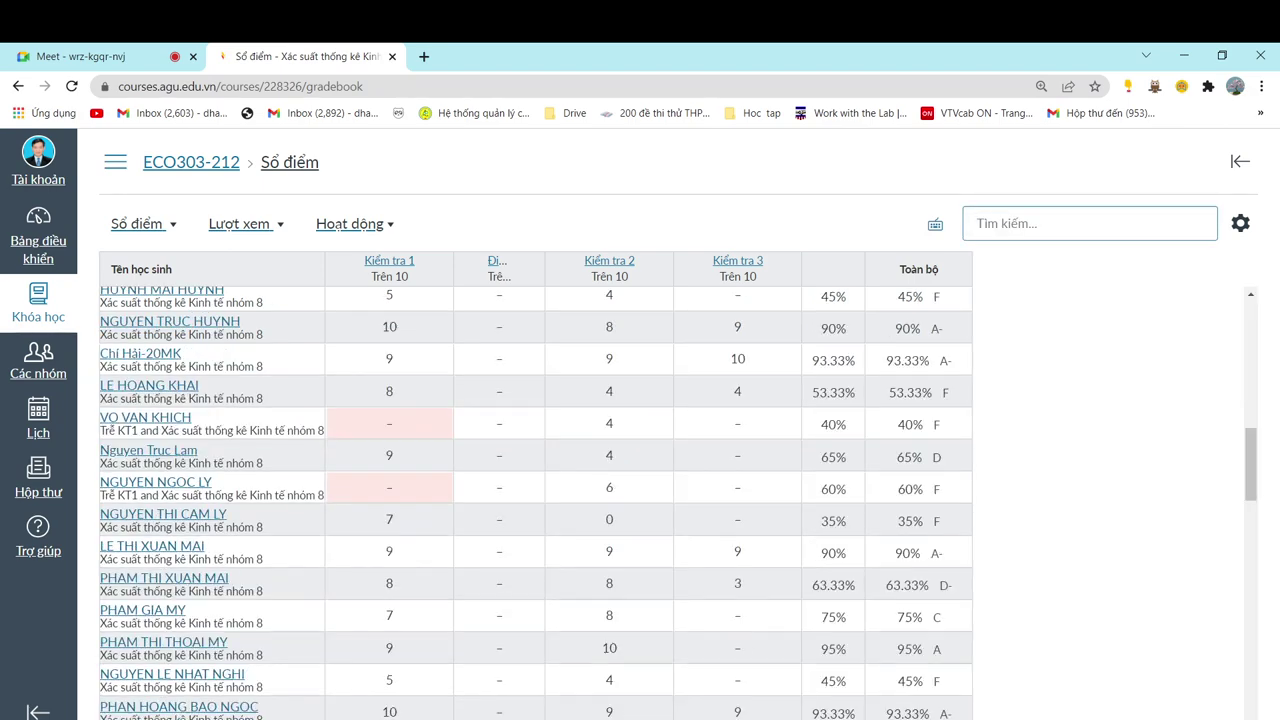
pyautogui.scroll(-5, 536, 500)
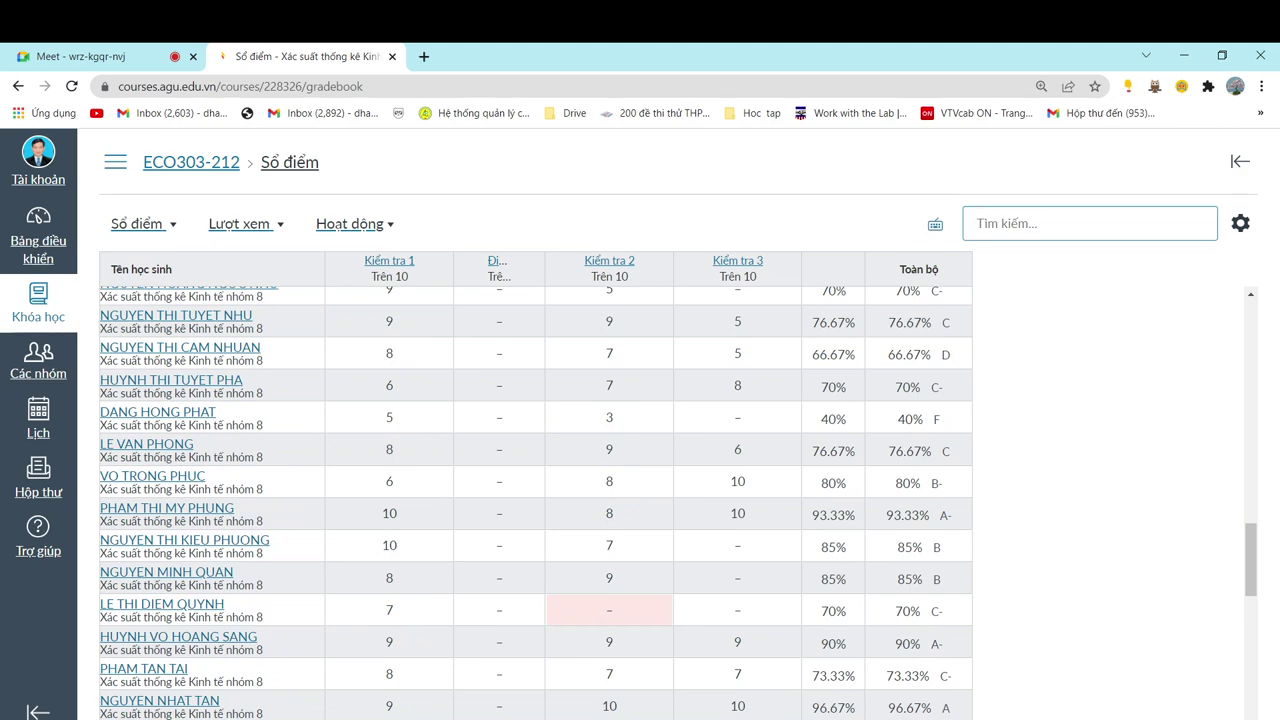
pyautogui.scroll(10, 536, 503)
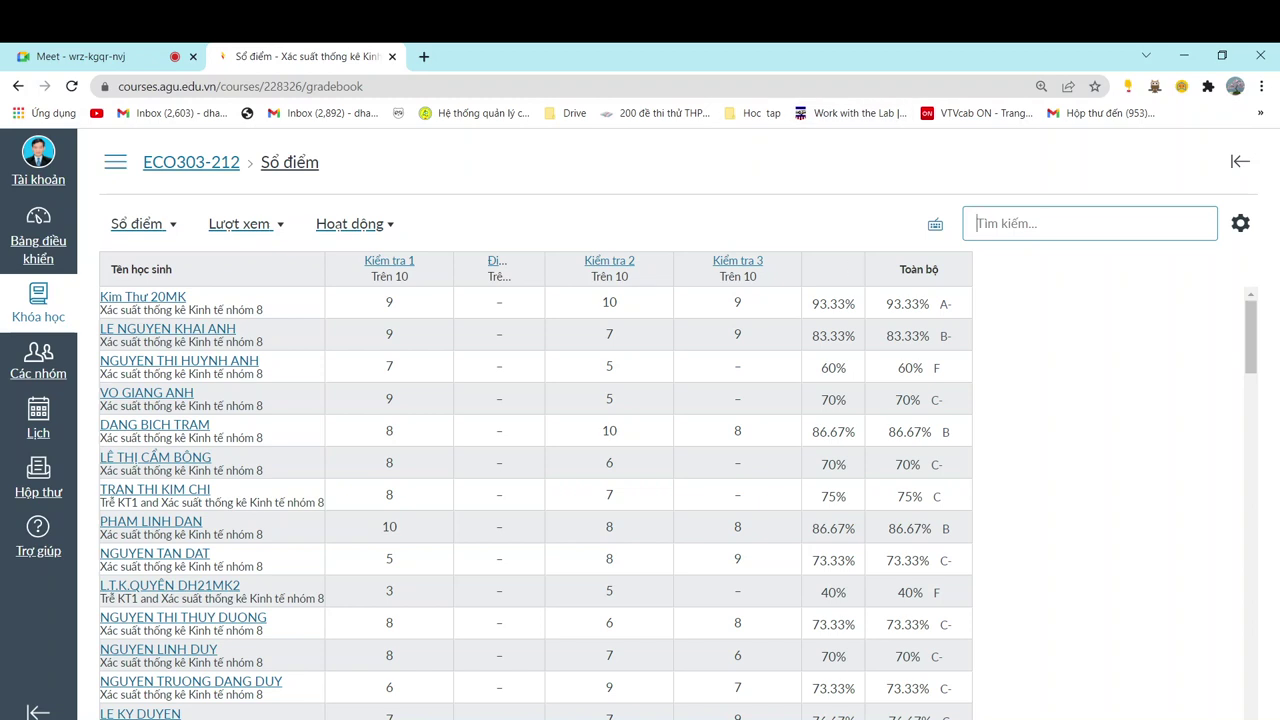
# Switch to the Google Meet call and end it for everyone
pyautogui.hotkey('ctrl', 'Tab')
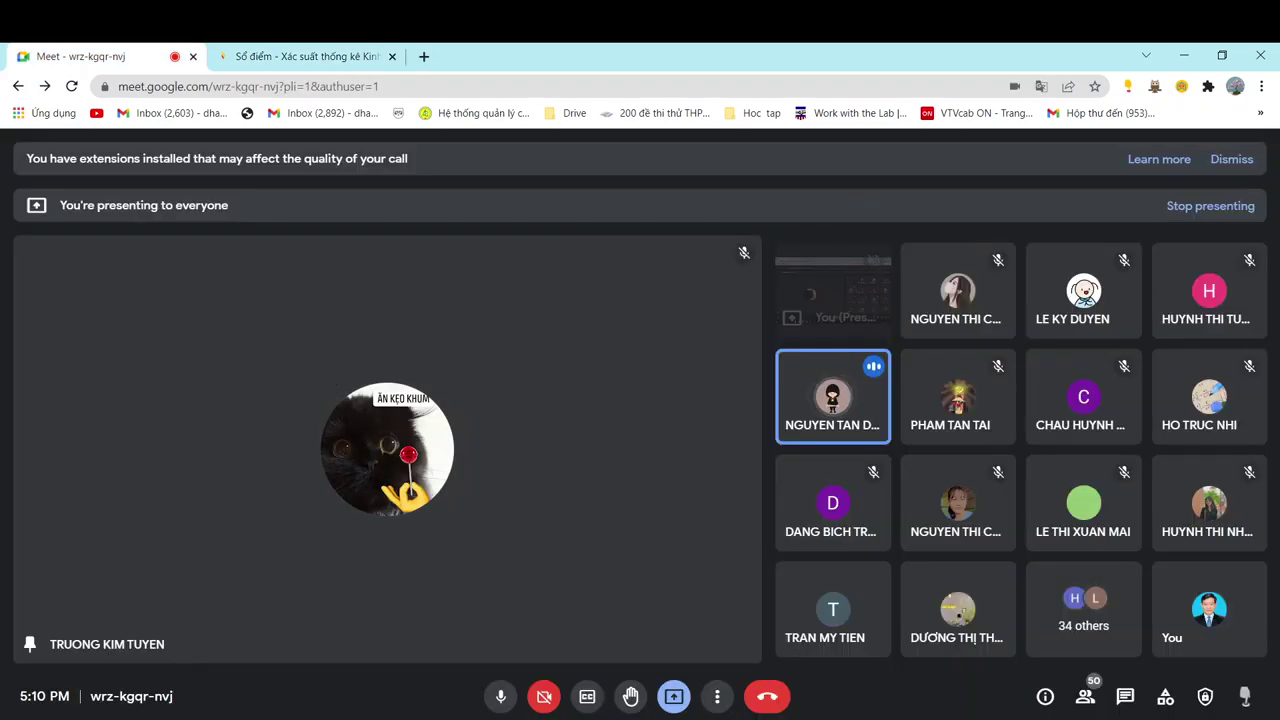
pyautogui.moveTo(387, 450)
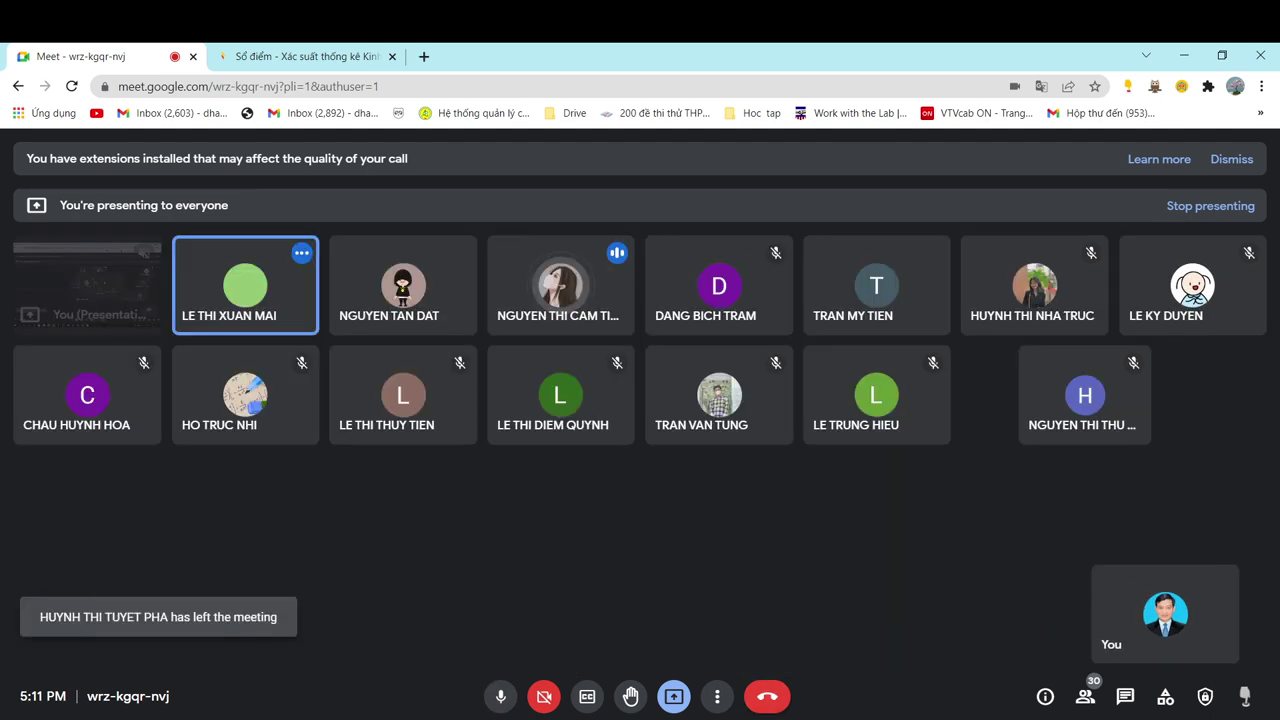
pyautogui.click(767, 696)
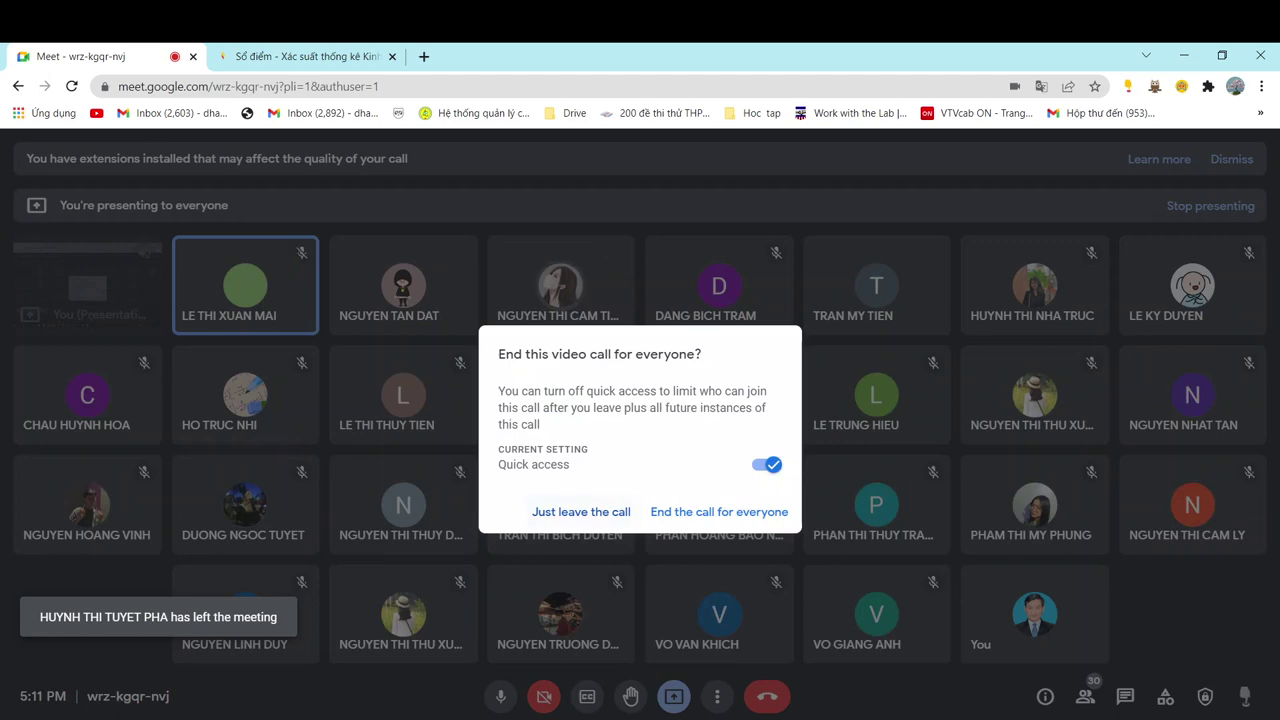
pyautogui.click(719, 512)
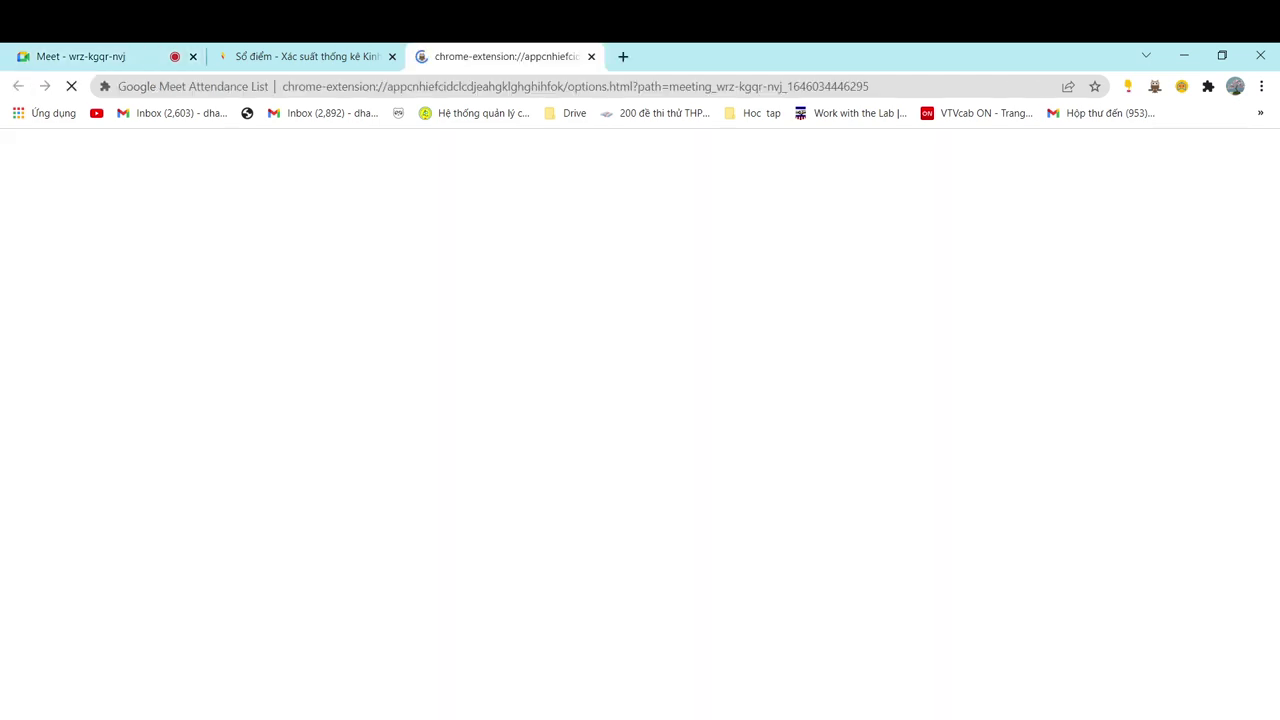